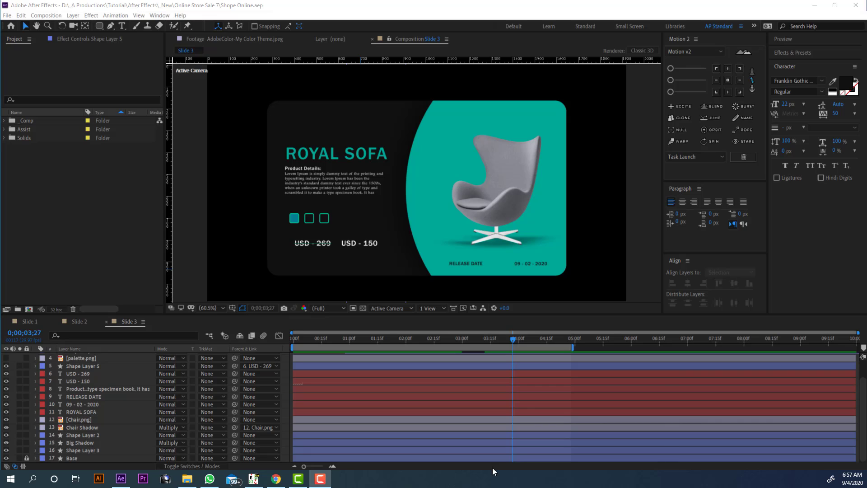
Open the Slide 1 composition and reveal the keyframes of the Headphone and High Quality text layers
click(31, 322)
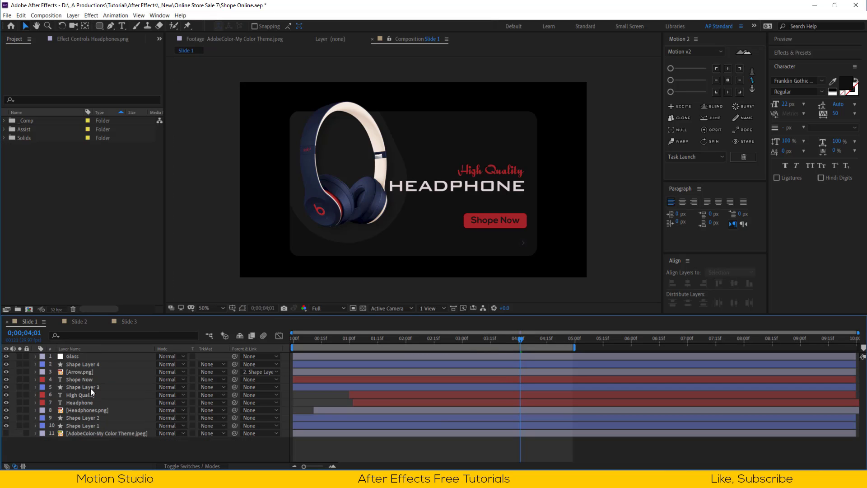
click(458, 188)
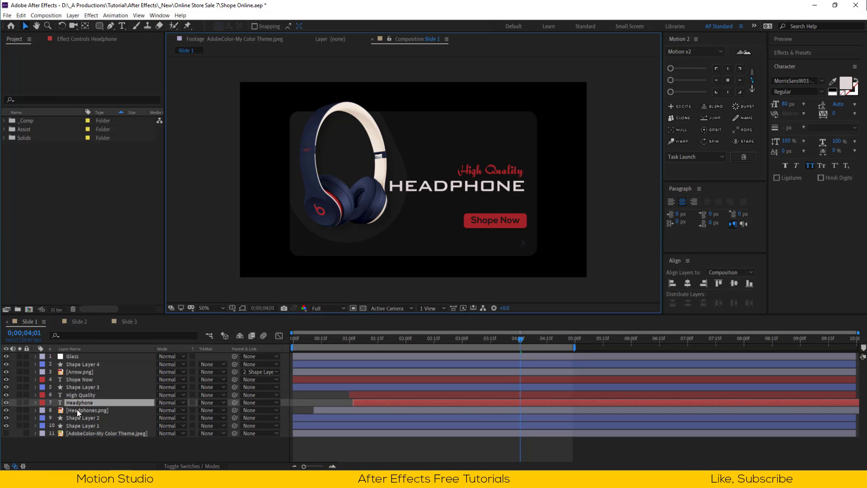
ctrl+click(85, 394)
key(u)
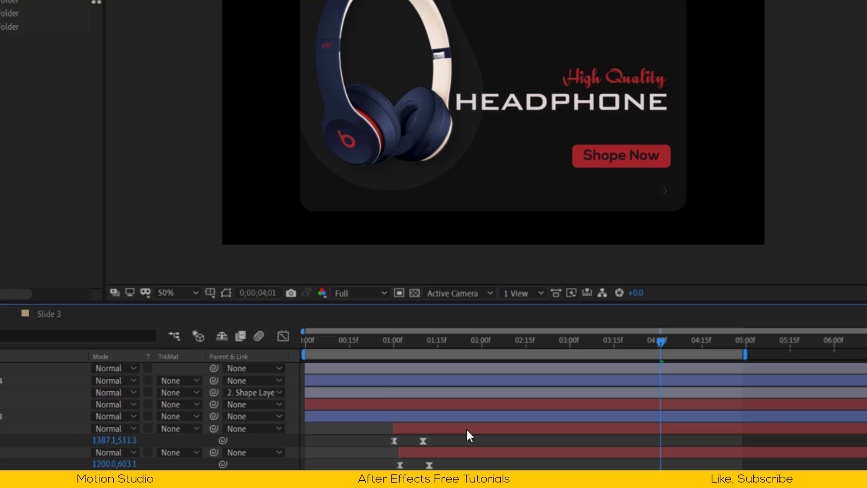
Try to move the High Quality text higher above the headline at the current frame
click(467, 429)
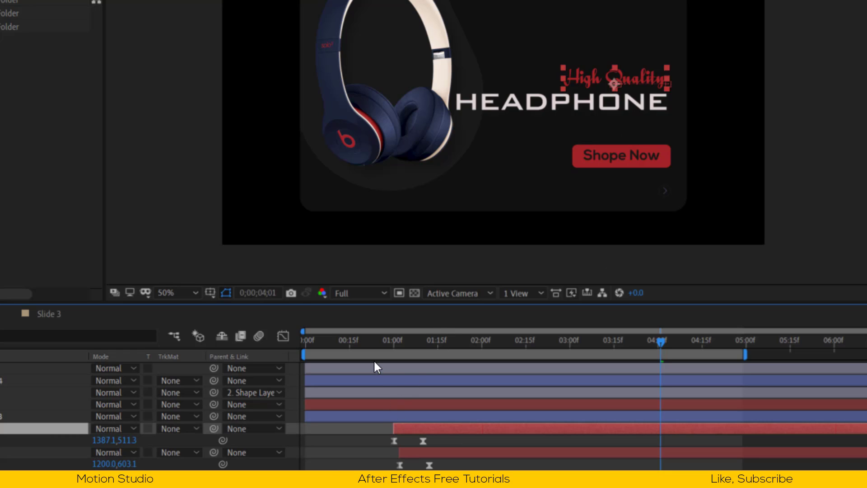
drag(601, 83, 610, 49)
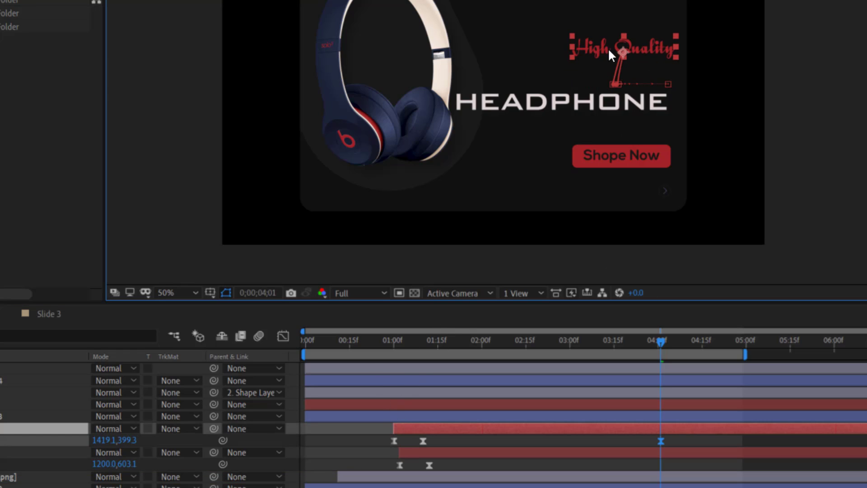
key(ctrl+z)
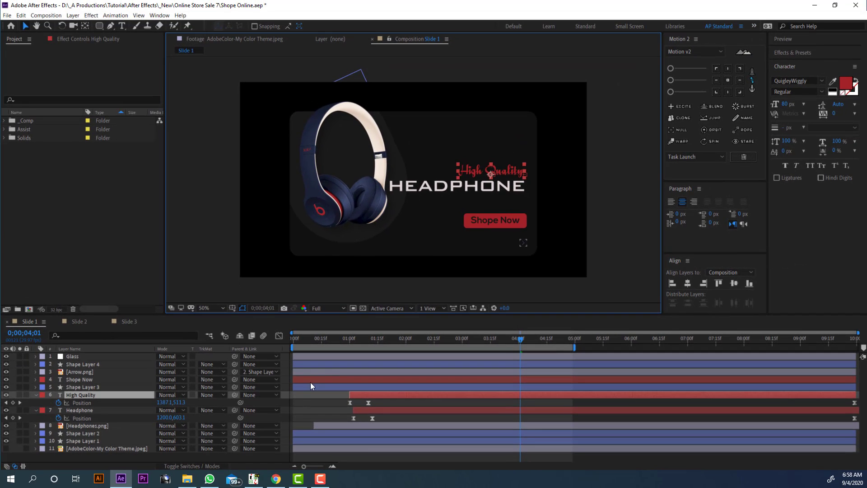
Add a null object to Slide 1 and parent the High Quality and Headphone text layers to it
click(262, 457)
right_click(262, 456)
mouse_move(294, 372)
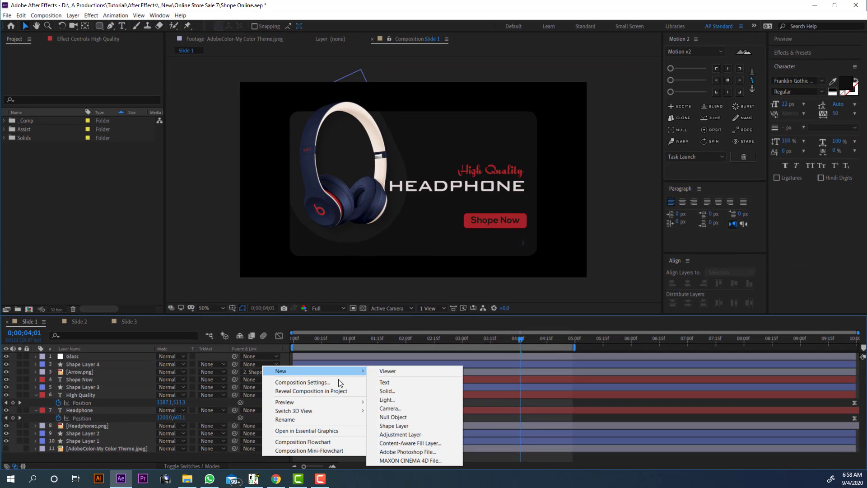
click(393, 417)
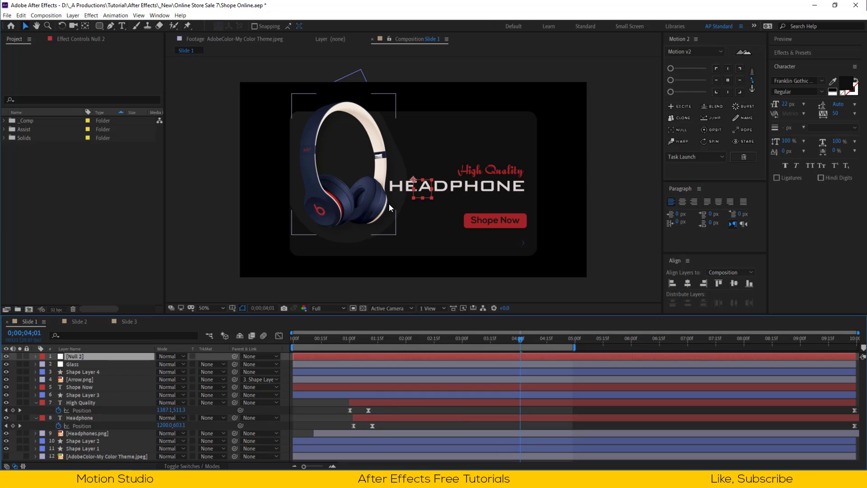
scroll(439, 210, up, 2)
click(83, 402)
ctrl+click(79, 418)
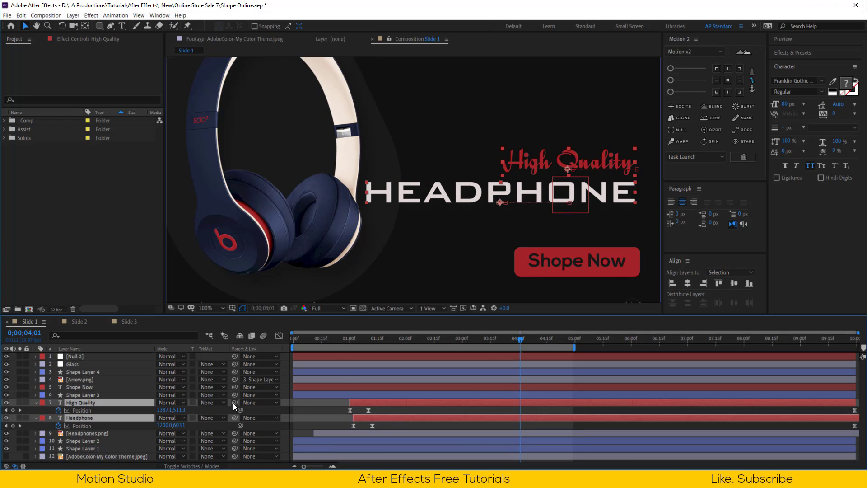
drag(234, 402, 90, 357)
Shift both title lines upward on the card using the null and set the Headphone text size to 70 px
scroll(475, 215, down, 2)
drag(497, 196, 497, 164)
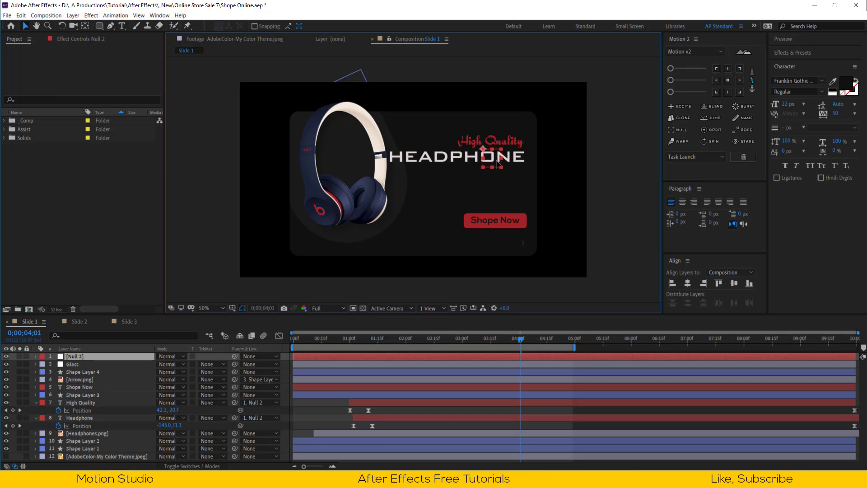
click(95, 416)
click(798, 101)
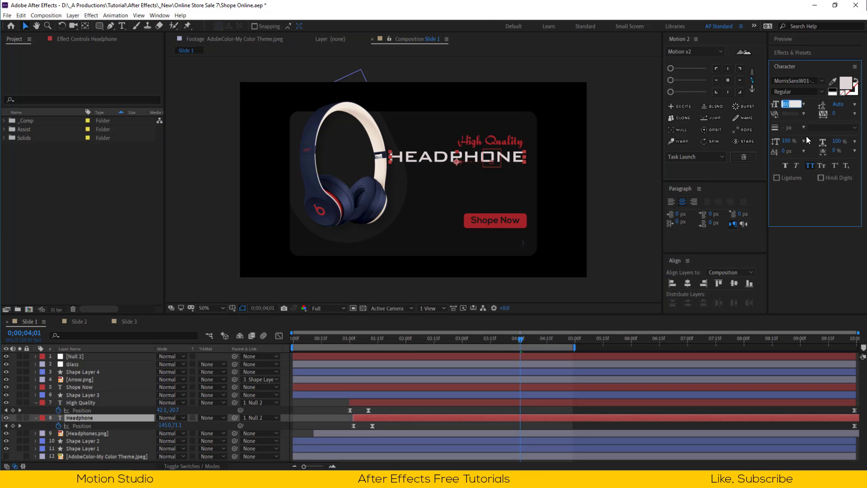
click(286, 384)
Detach the High Quality text layer from the null by setting its parent to None
click(85, 418)
click(86, 403)
click(259, 403)
click(259, 286)
Place a vertical guide at the right end of the High Quality text and move the null to align HEADPHONE with it
click(86, 357)
scroll(568, 184, up, 1)
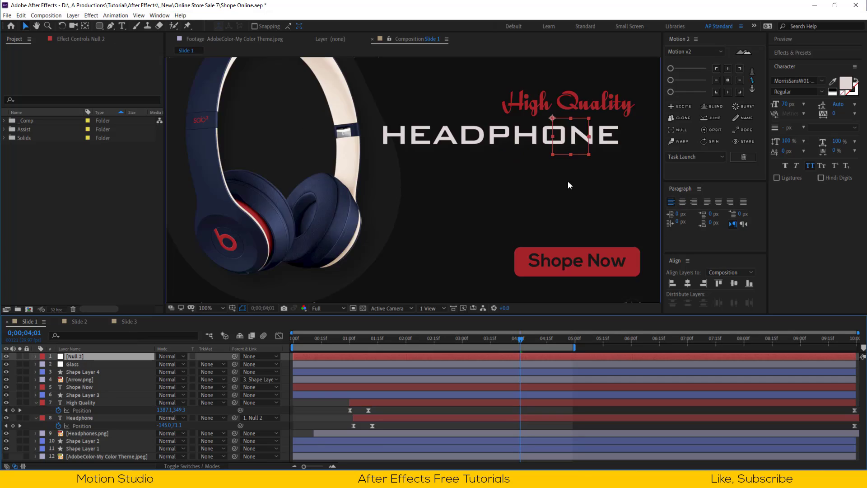
drag(568, 181, 422, 208)
scroll(422, 209, up, 1)
key(ctrl+r)
drag(169, 192, 564, 192)
drag(439, 169, 479, 168)
Delete the null object used for positioning the titles
click(211, 308)
click(224, 147)
click(400, 327)
key(Delete)
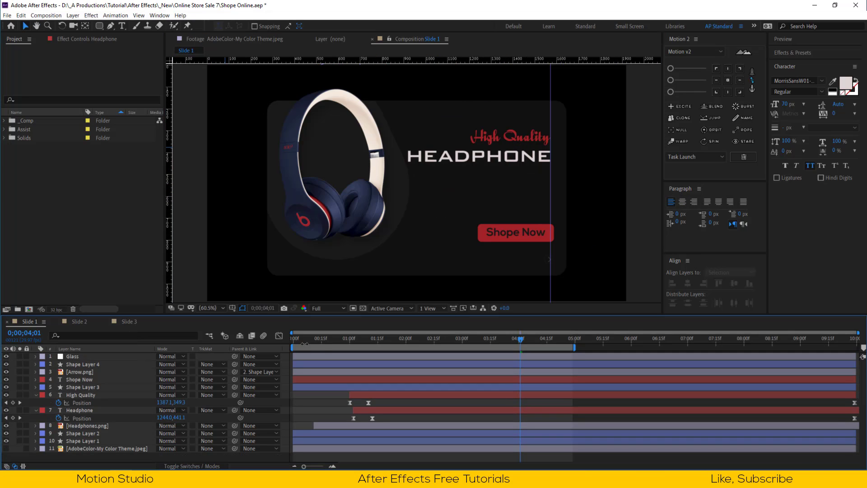
Copy the Product Details text layer from Slide 3 and paste it into Slide 1
drag(298, 342, 409, 348)
click(79, 321)
click(129, 322)
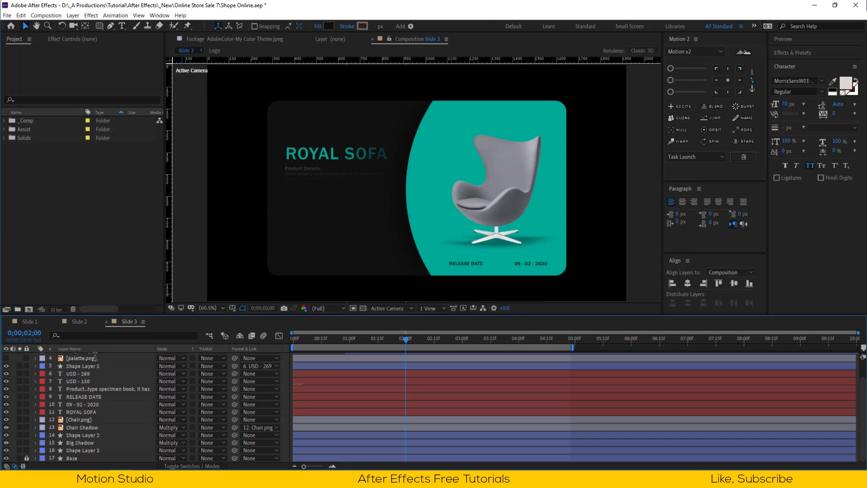
click(95, 389)
key(ctrl+c)
click(28, 321)
key(ctrl+v)
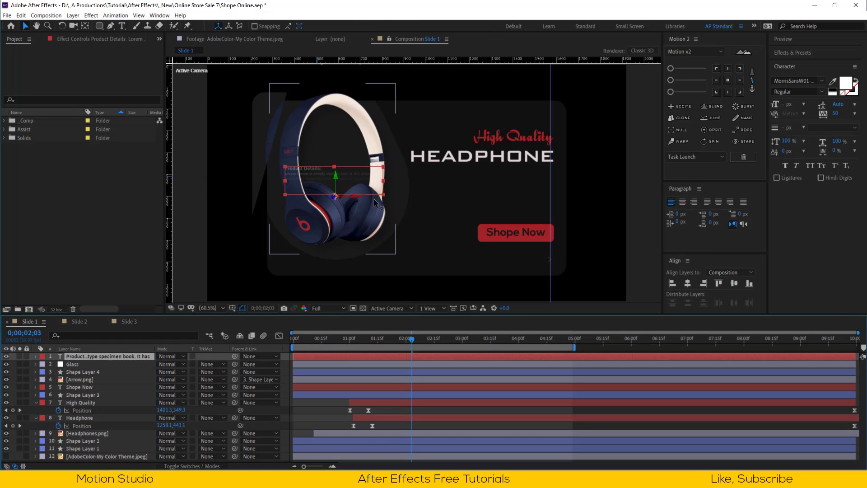
Position the product details text below the HEADPHONE title along the guide and right-align it
drag(375, 203, 520, 197)
click(693, 201)
click(284, 408)
Move the product details text's Offset keyframes earlier so its reveal starts shortly after 1 second
drag(332, 340, 387, 341)
click(408, 356)
key(u)
drag(489, 364, 362, 379)
drag(369, 372, 358, 372)
click(397, 363)
drag(358, 340, 430, 344)
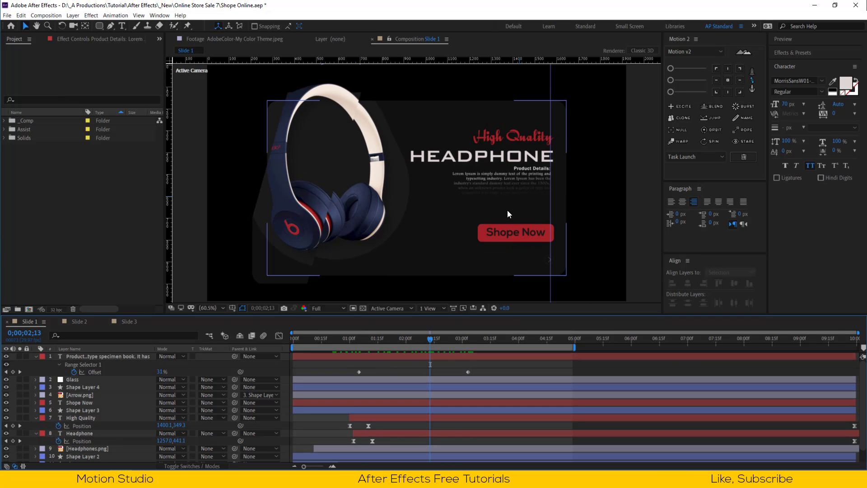
Copy the USD - 269, USD - 150 and strikethrough shape layers from Slide 3 into Slide 1
click(134, 320)
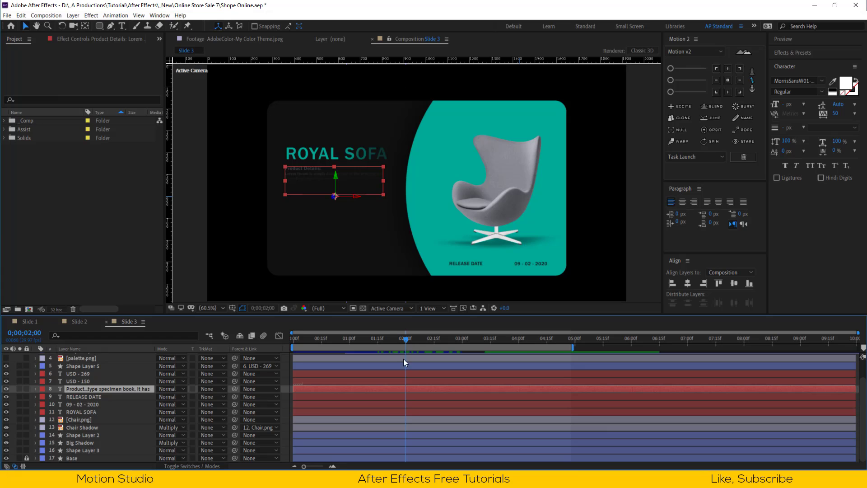
click(529, 343)
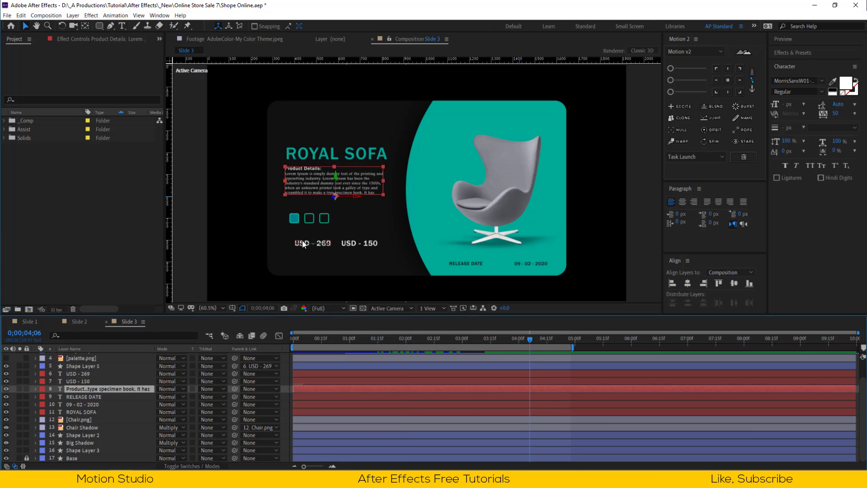
click(80, 381)
shift+click(96, 366)
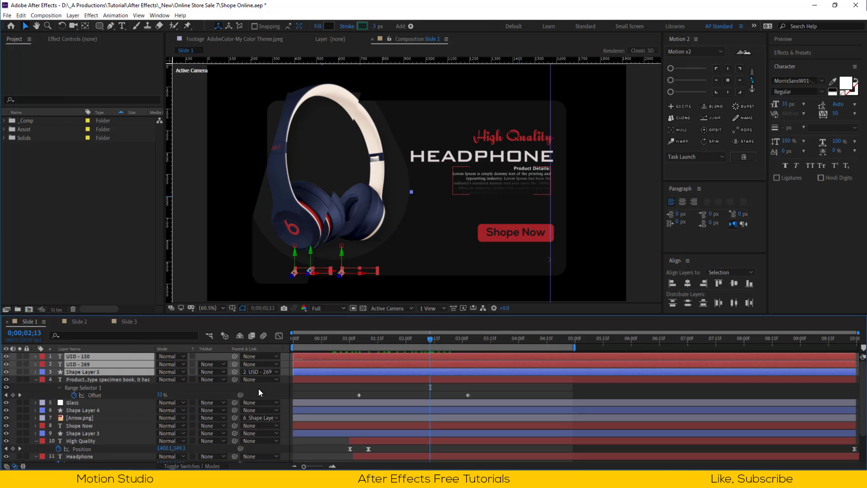
Add a null object and parent the USD - 150 and USD - 269 text layers to it
right_click(280, 398)
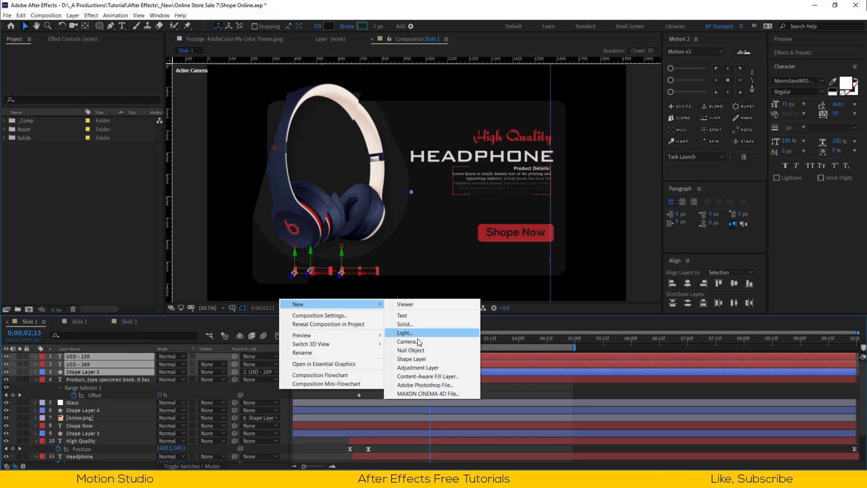
click(409, 350)
click(101, 363)
shift+click(104, 380)
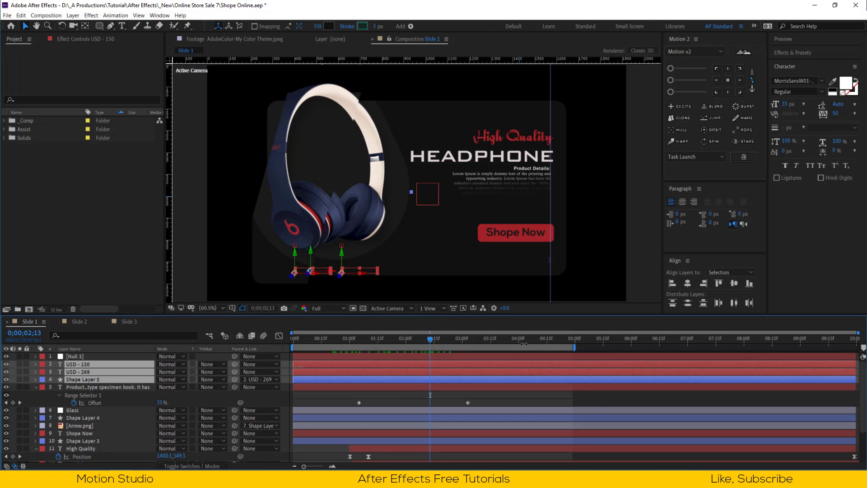
ctrl+click(92, 379)
drag(234, 372, 102, 357)
Move the null to place the prices below the Shope Now button, and delete the null
click(103, 356)
drag(437, 194, 590, 211)
click(532, 339)
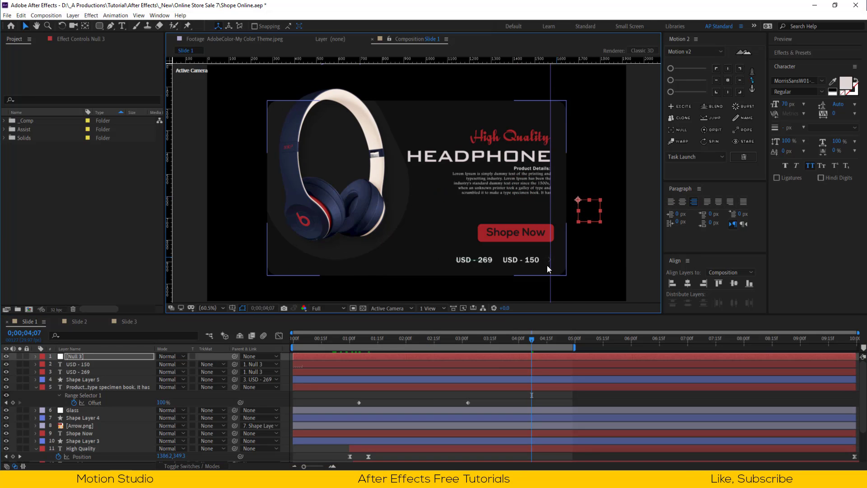
scroll(547, 269, up, 1)
drag(548, 269, 456, 224)
drag(516, 135, 519, 133)
click(77, 356)
key(Delete)
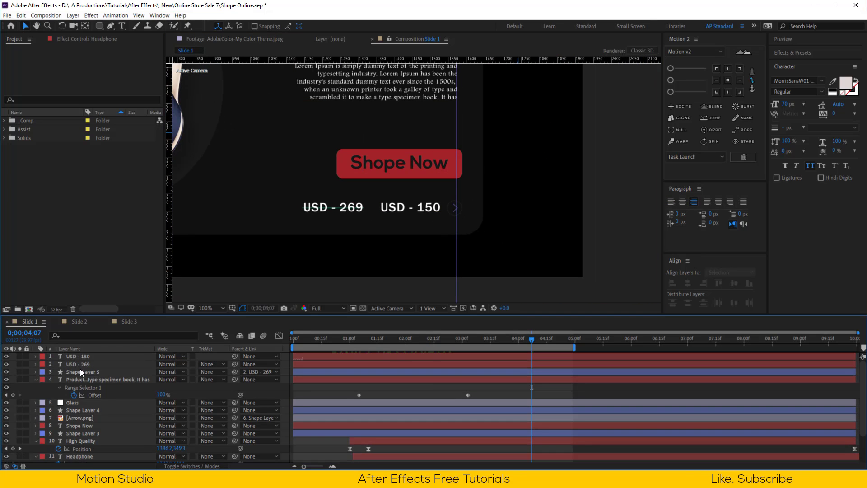
Recolor the strikethrough line's stroke with the Shope Now button's red (A32227) and set its width to 5 px
click(85, 372)
click(358, 27)
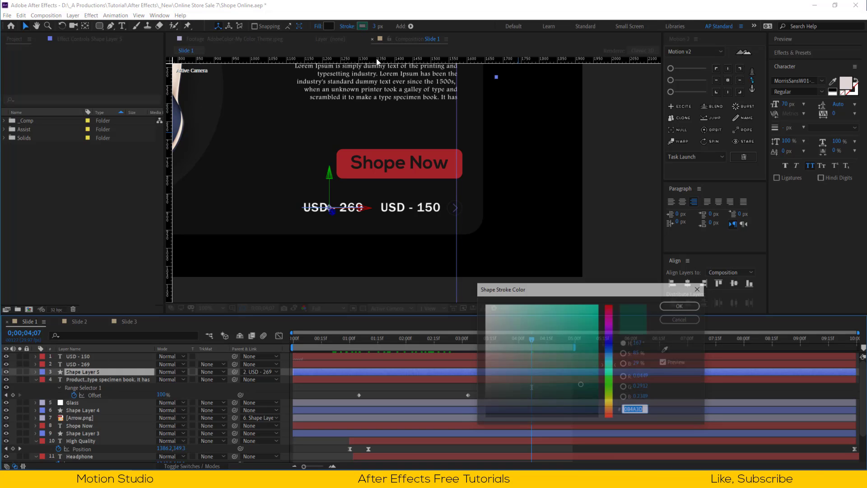
click(665, 350)
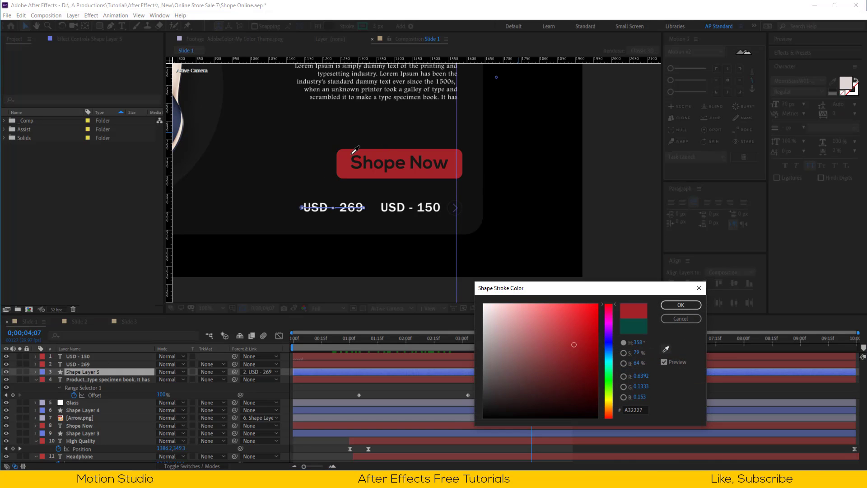
click(681, 304)
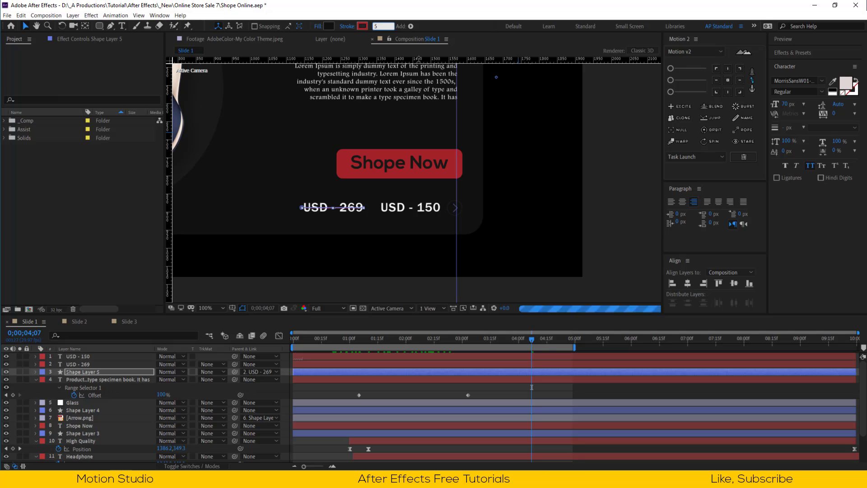
click(285, 377)
Move the strikethrough shape layer above both price layers in the layer stack
drag(74, 371, 80, 354)
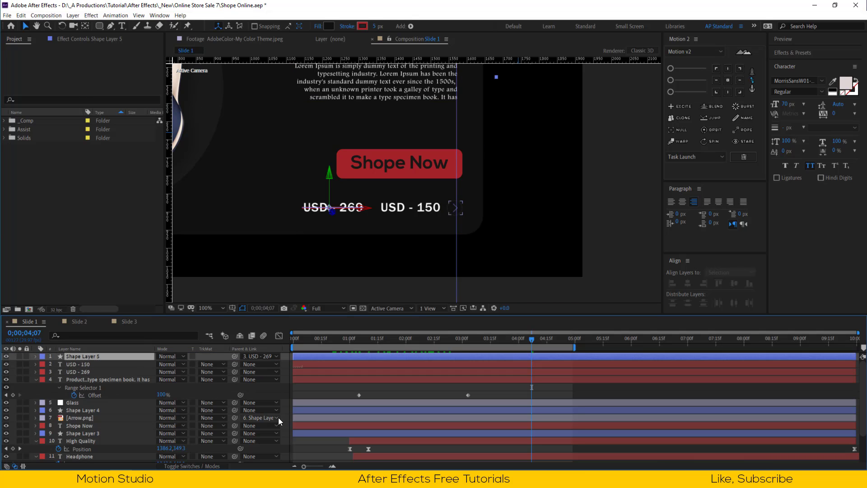
click(282, 416)
click(212, 308)
click(212, 148)
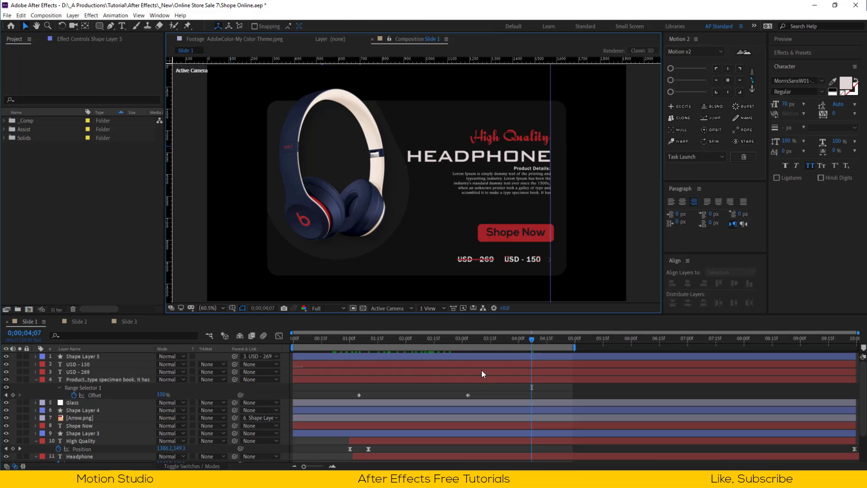
Move the position and opacity keyframes of the prices and strikethrough line earlier, starting at about 2:03, and preview the timing
drag(335, 340, 407, 350)
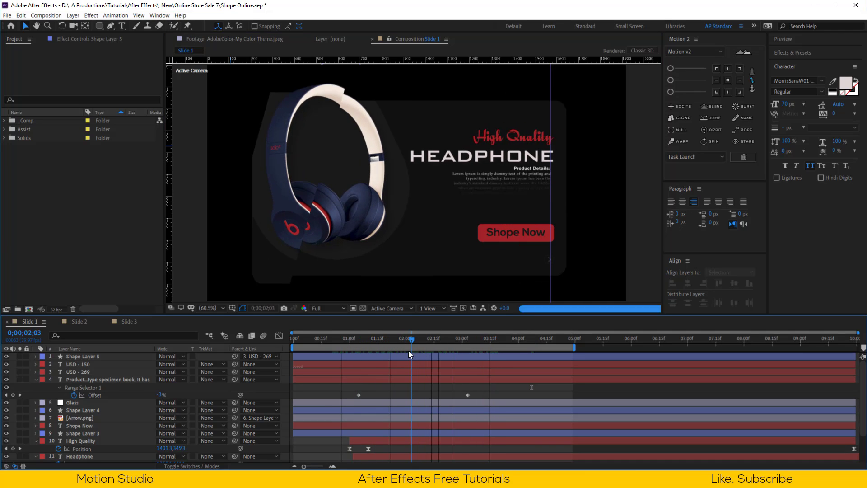
shift+click(83, 373)
key(u)
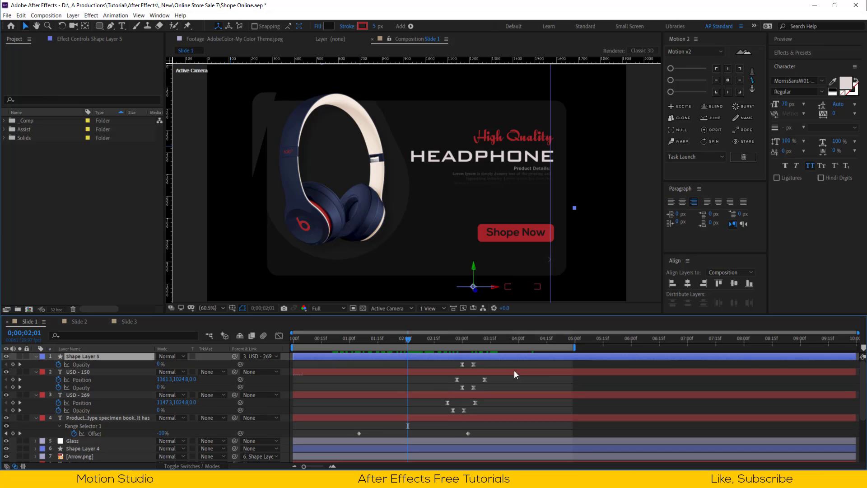
drag(516, 362, 428, 410)
click(457, 405)
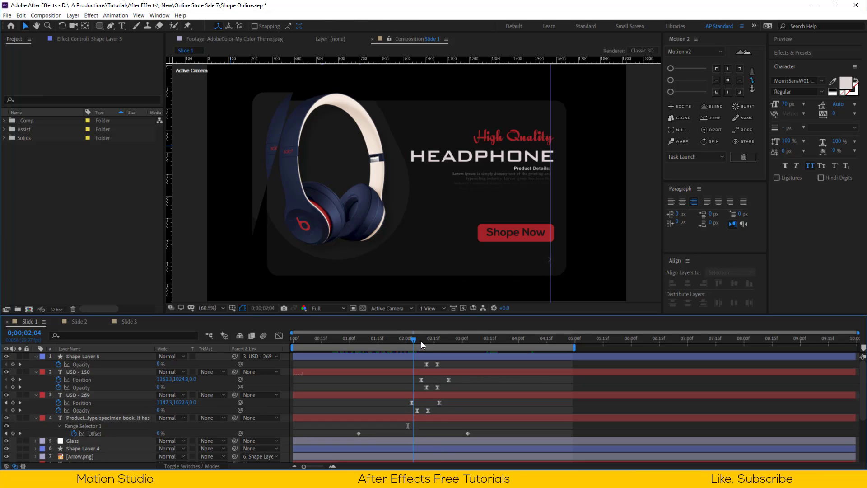
drag(421, 341, 474, 345)
Collapse the expanded keyframe properties of all layers in Slide 1
click(36, 357)
click(36, 364)
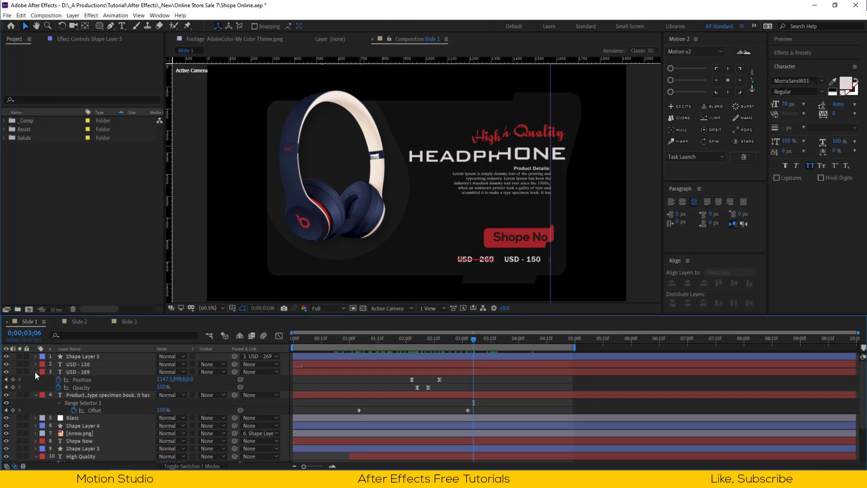
click(36, 372)
click(36, 379)
click(36, 433)
click(37, 433)
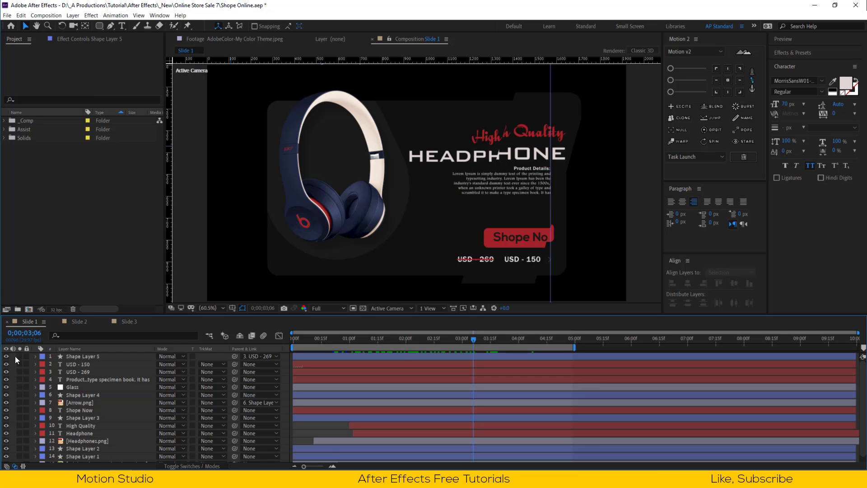
Move the Glass layer to the top of the layer stack and preview the slide with it hidden
drag(72, 387, 40, 353)
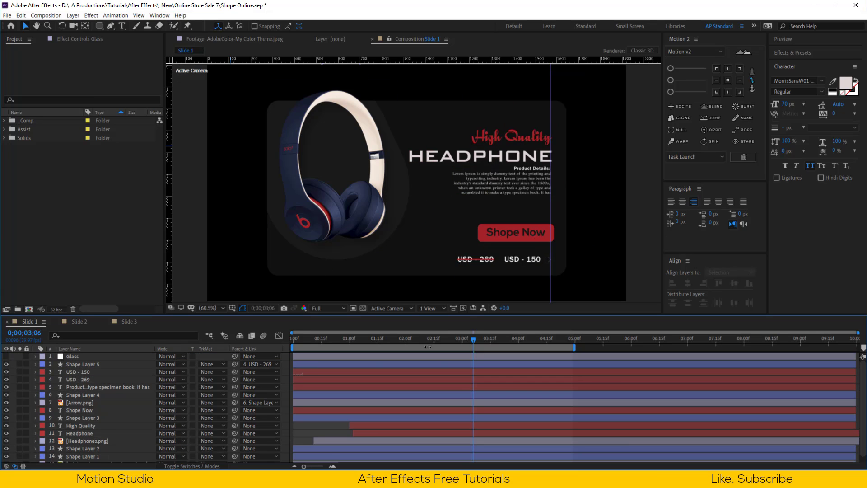
drag(296, 340, 439, 349)
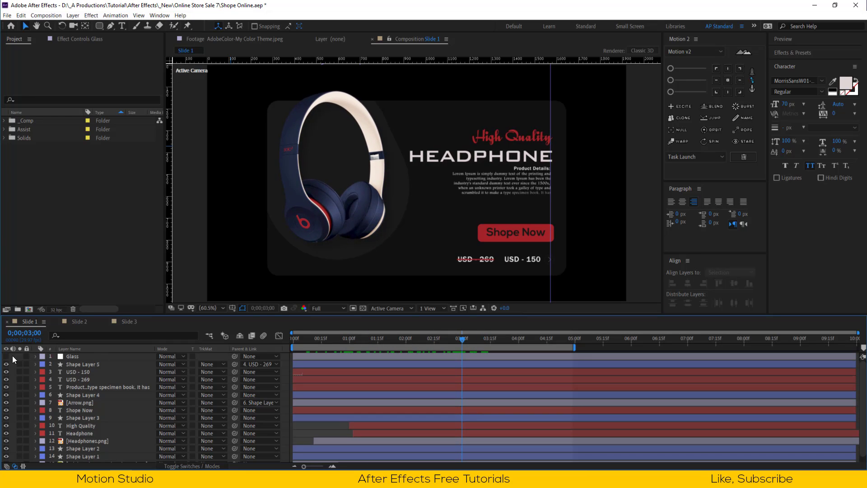
Move the Glass layer to the top of the layer stack in Slide 3, then save the project
click(72, 356)
click(84, 320)
click(128, 321)
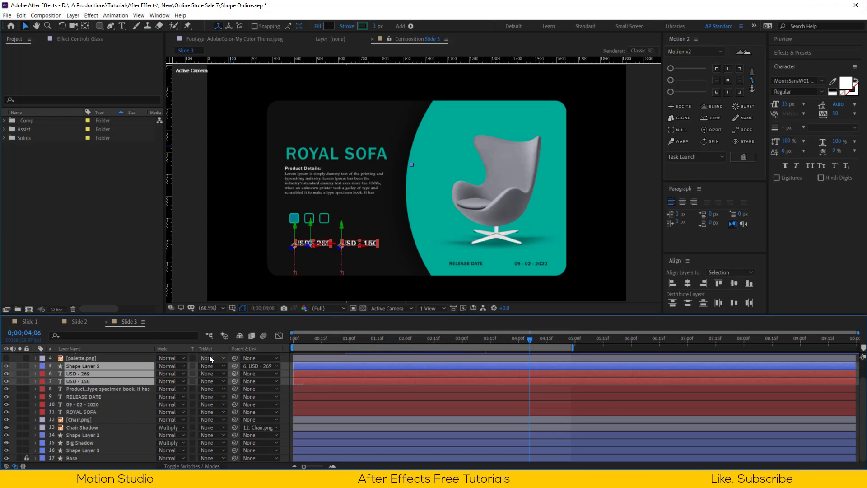
click(119, 371)
key(ctrl+shift+bracketright)
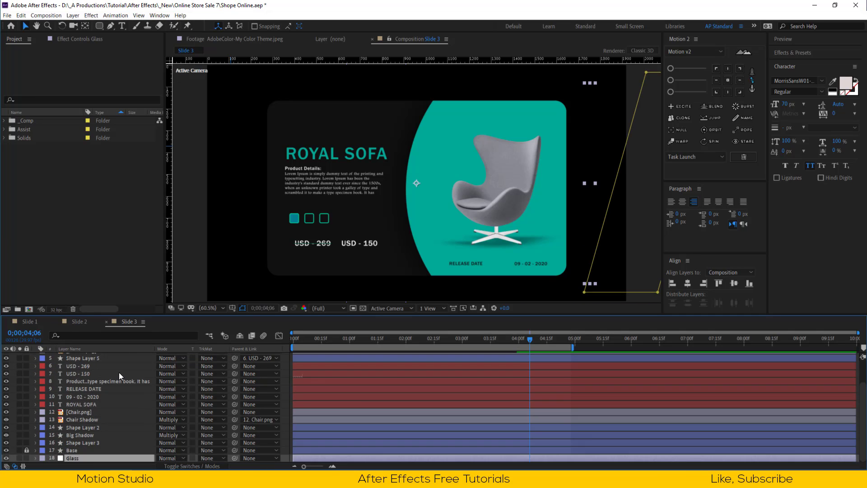
drag(296, 343, 540, 358)
key(ctrl+s)
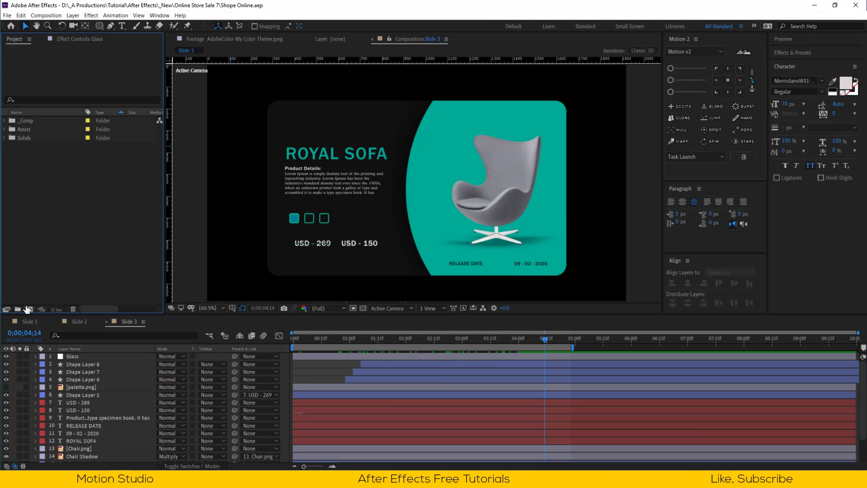
Create a 1920 × 1080 px, 29.97 fps composition named Final Animation with a duration of 30 seconds
key(ctrl+n)
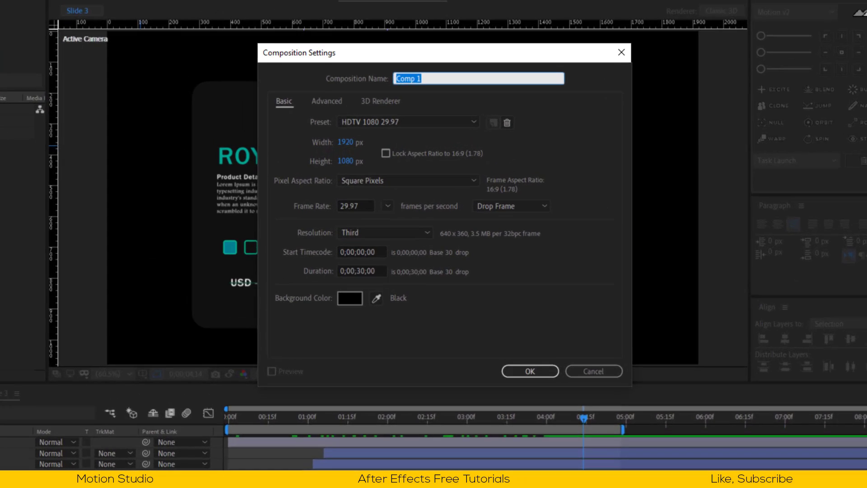
text(Final Animati)
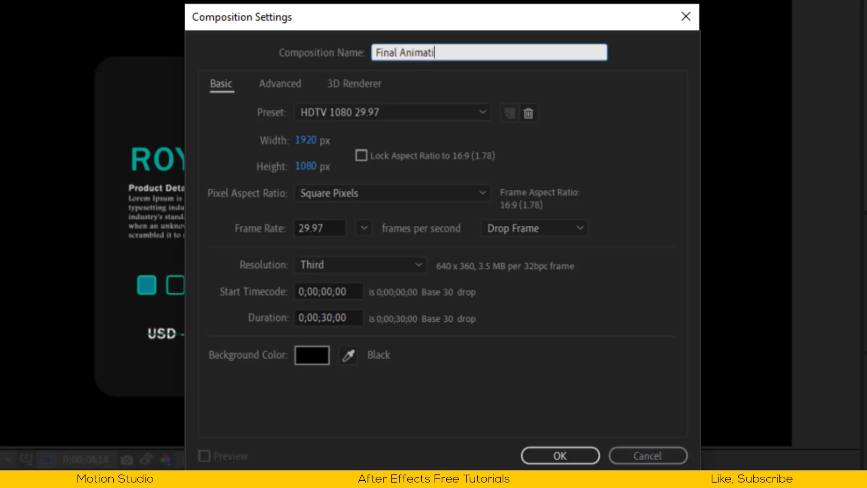
text(on)
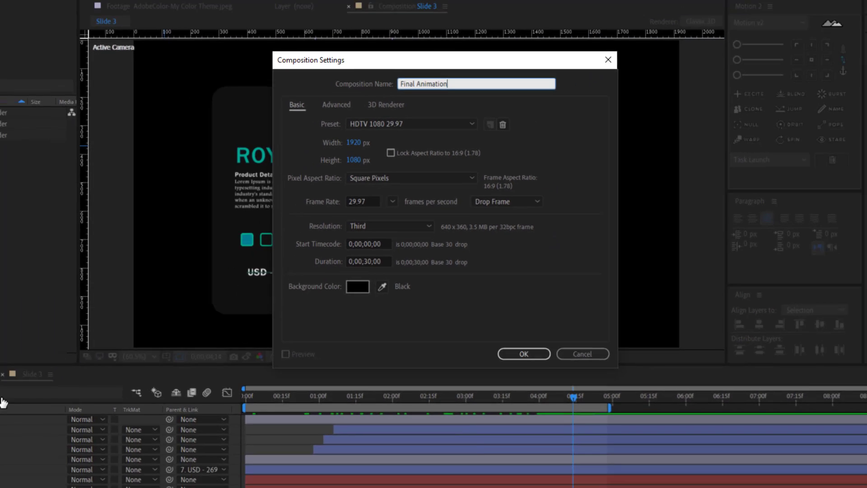
key(Return)
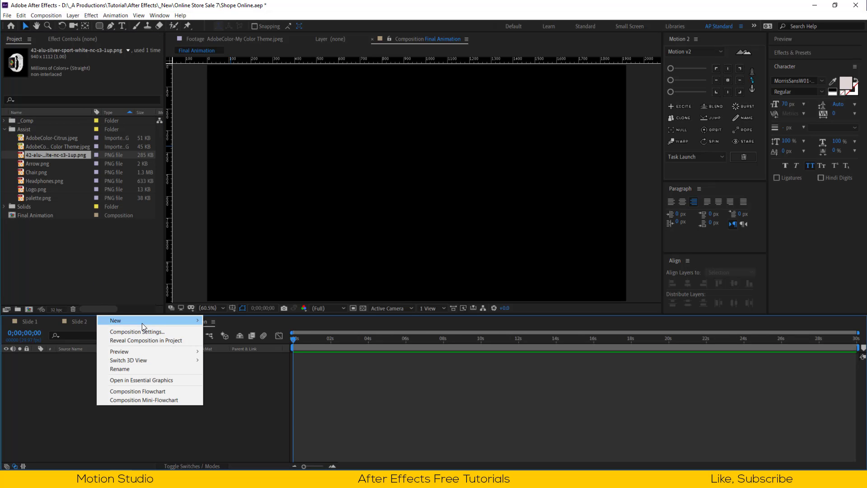
Add a comp-size 1920 × 1080 px light gray solid as the background of Final Animation
mouse_move(142, 323)
click(229, 339)
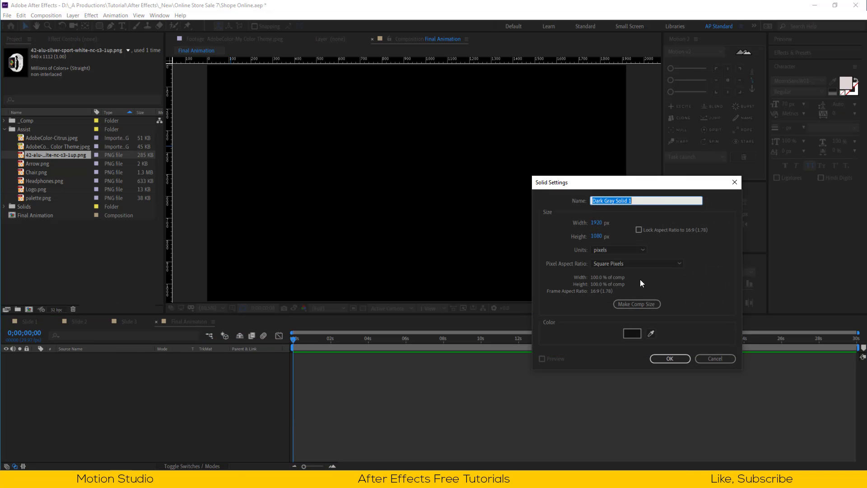
click(632, 333)
click(484, 324)
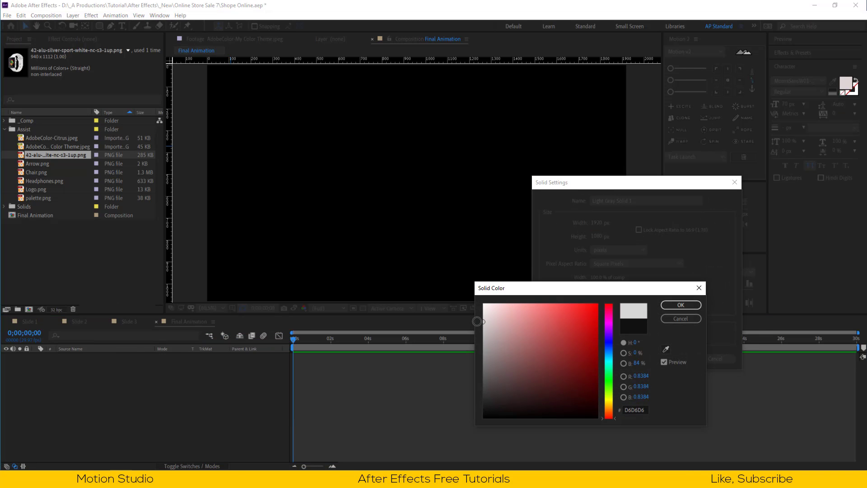
drag(477, 321, 474, 325)
click(681, 305)
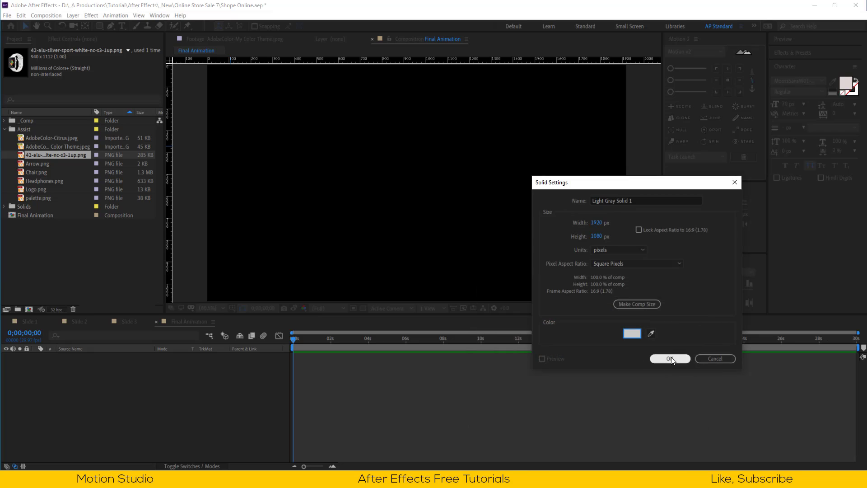
click(669, 358)
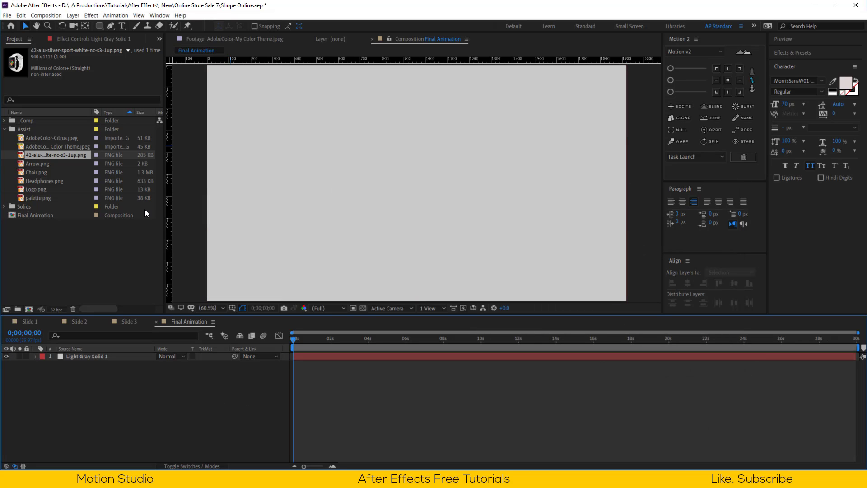
Find the Logo composition in the project, place it above the light gray solid and center it horizontally in the frame
click(5, 130)
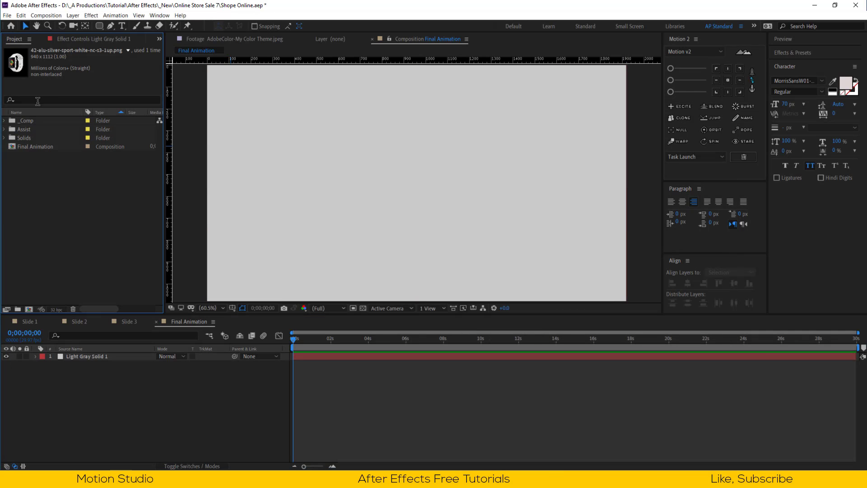
click(40, 99)
text(logo)
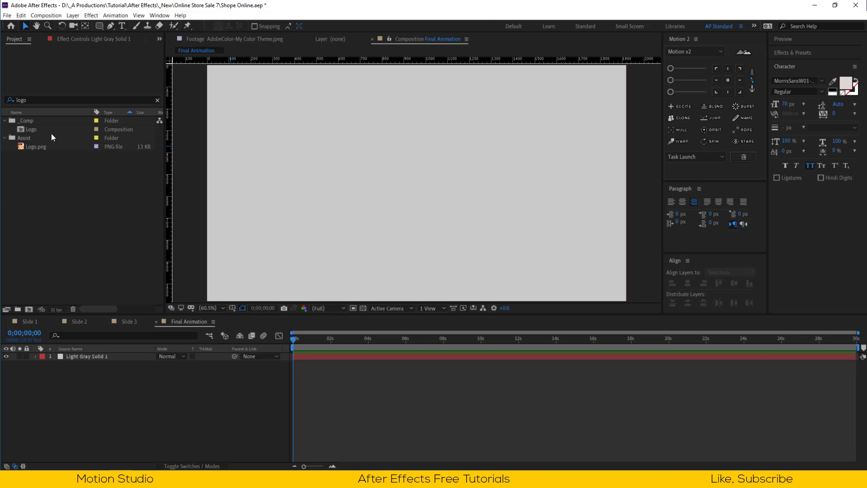
click(48, 130)
drag(49, 130, 410, 173)
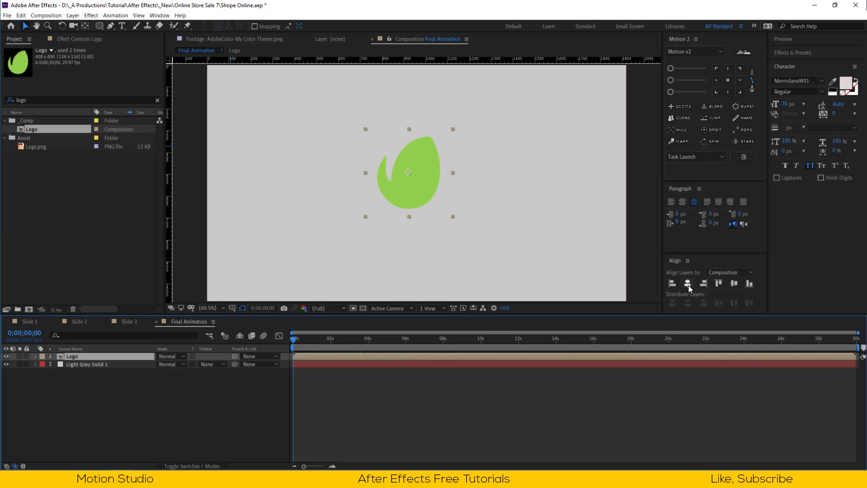
click(688, 284)
click(141, 422)
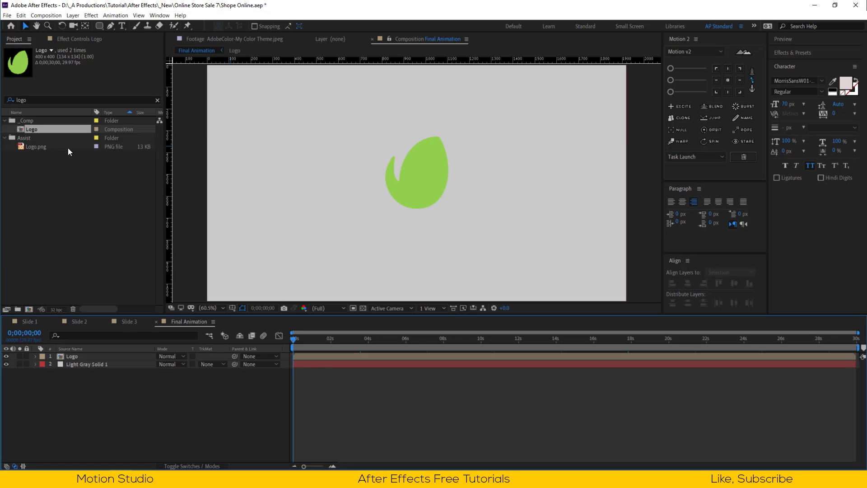
Place the AdobeColor-My Color Theme.jpeg palette from the Assist folder below the Logo layer as a color reference
click(157, 101)
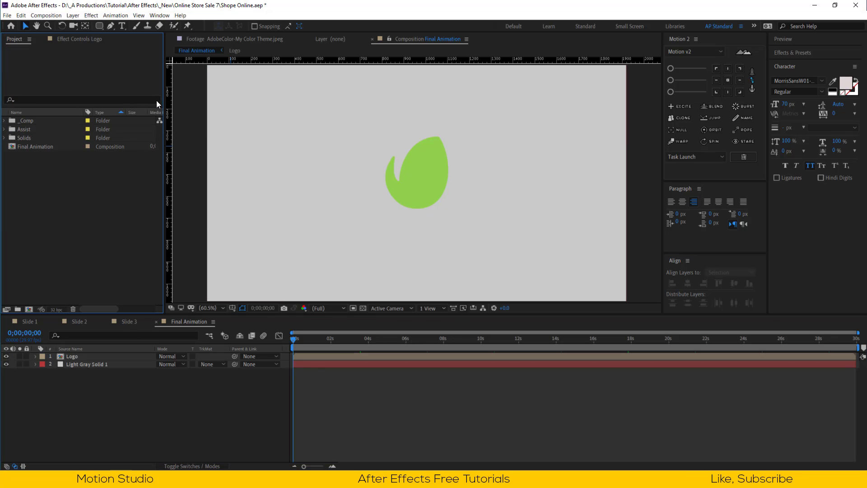
click(4, 130)
click(39, 155)
click(44, 147)
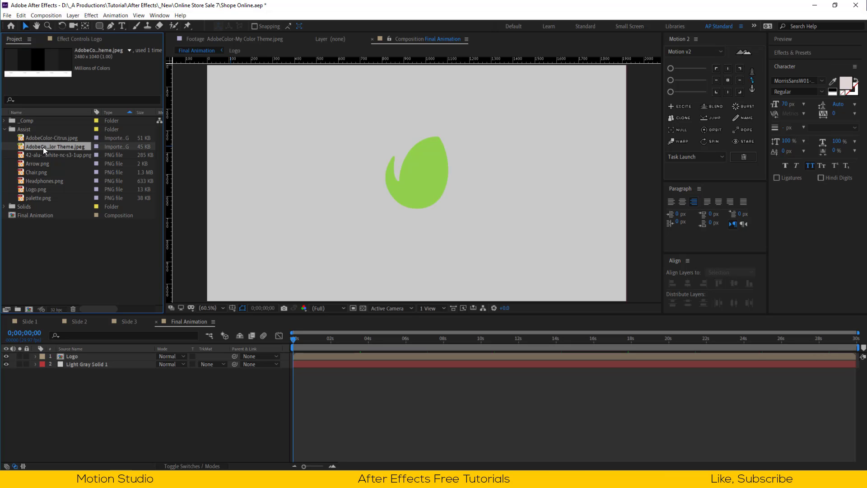
drag(44, 147, 88, 359)
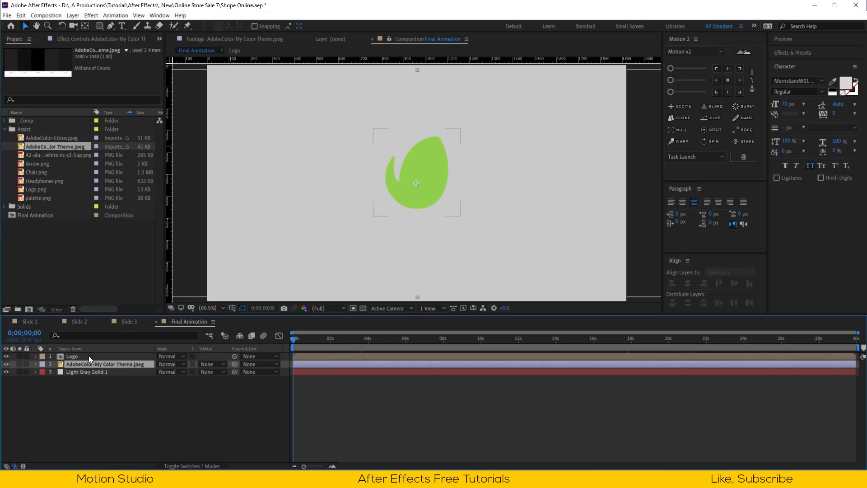
Apply a Fill effect to the Logo layer with the color sampled from the #101010 swatch, and delete the palette image layer
click(77, 355)
key(ctrl+space)
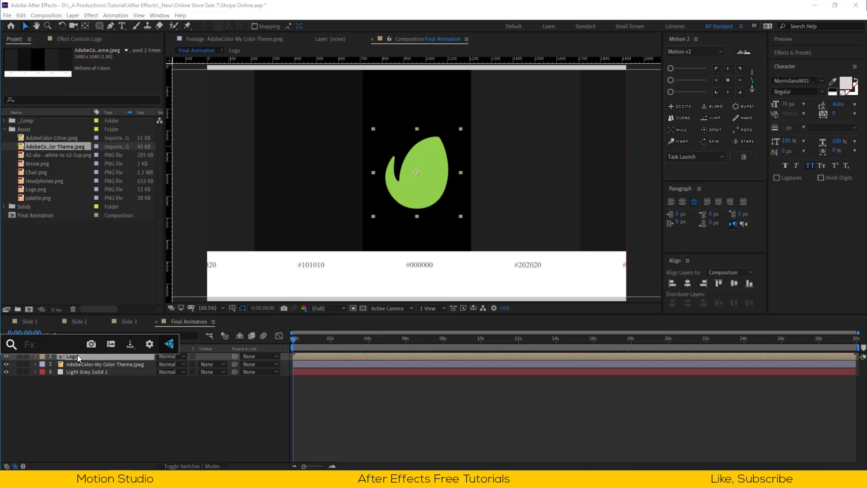
text(fill)
click(73, 368)
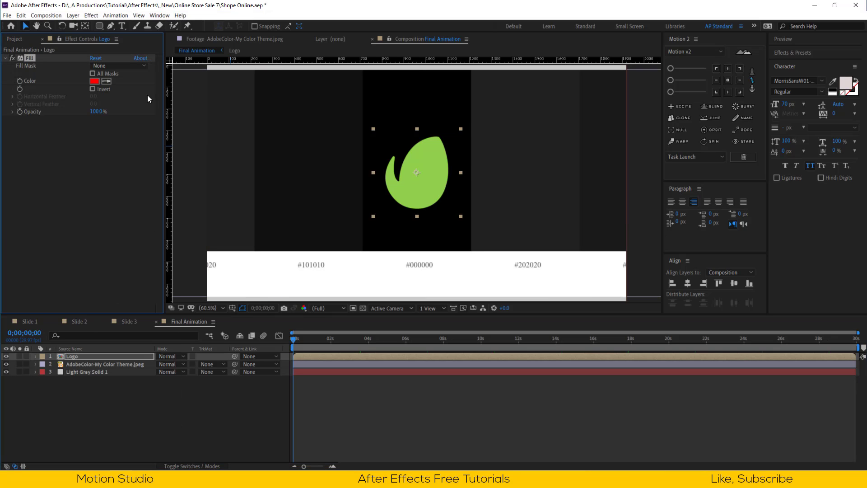
click(269, 212)
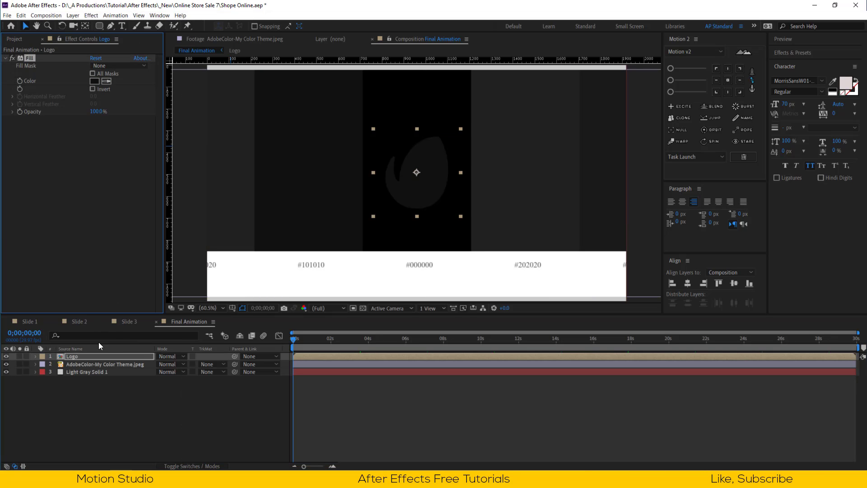
click(72, 364)
key(Delete)
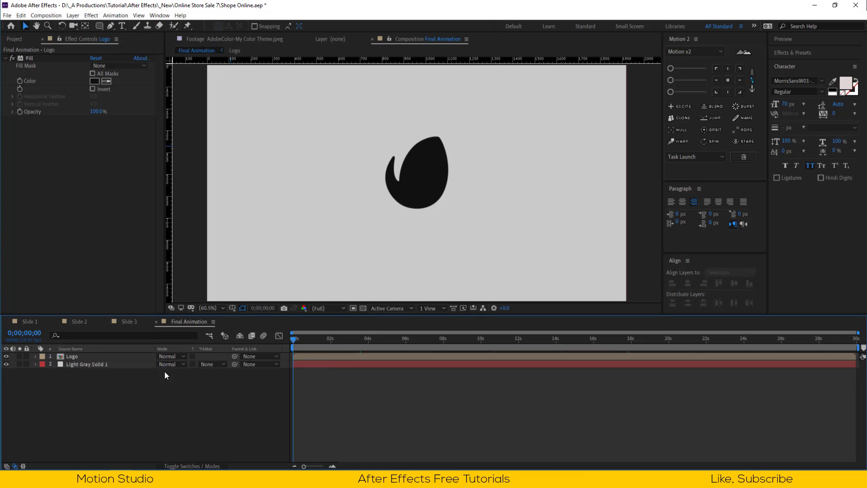
Scale the Logo layer to 73% and move it straight up in the frame
click(91, 356)
key(s)
drag(177, 364, 139, 364)
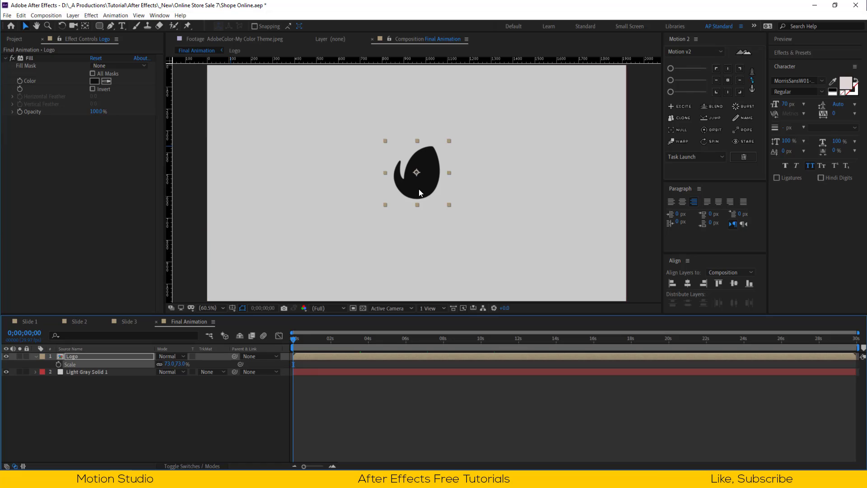
drag(419, 188, 423, 177)
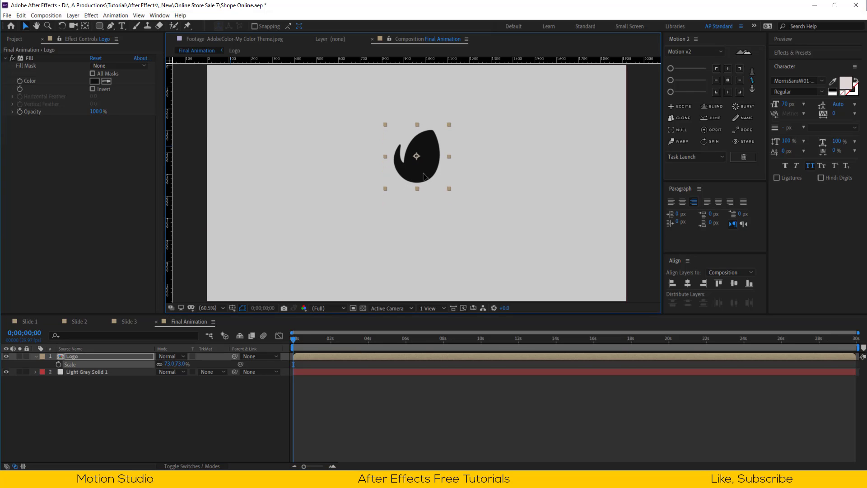
click(235, 425)
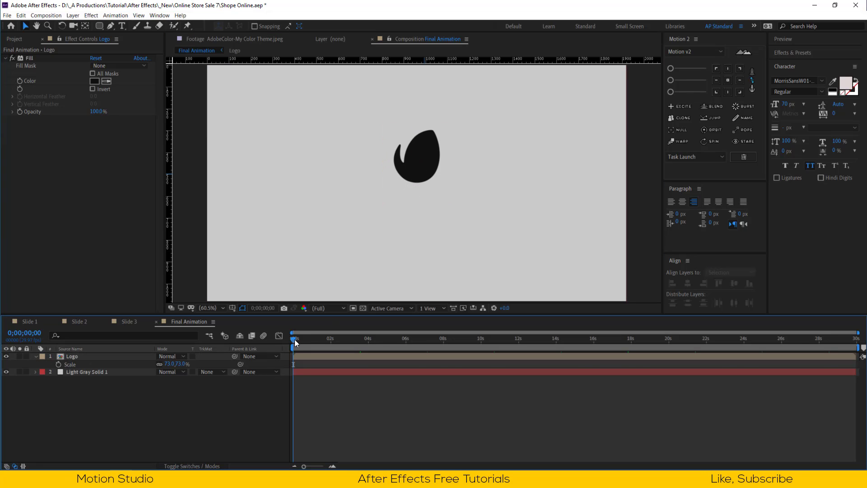
mouse_move(295, 339)
mouse_down()
mouse_move(338, 341)
mouse_move(294, 342)
mouse_up()
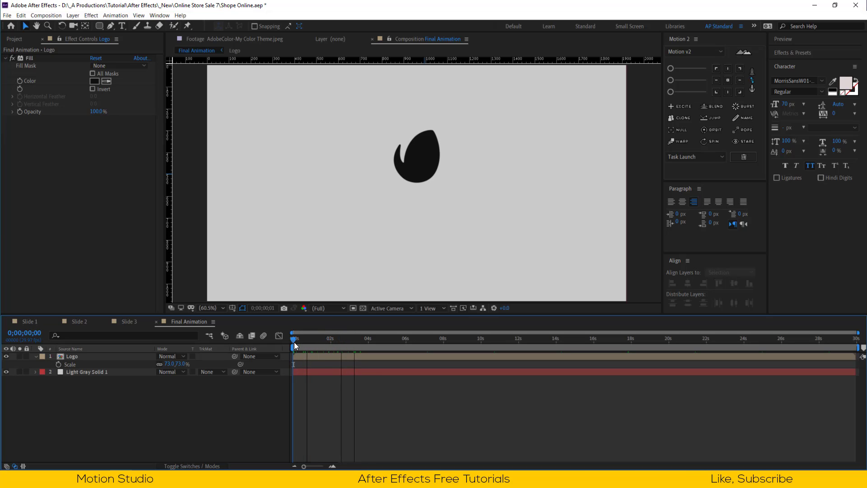
key(space)
key(space)
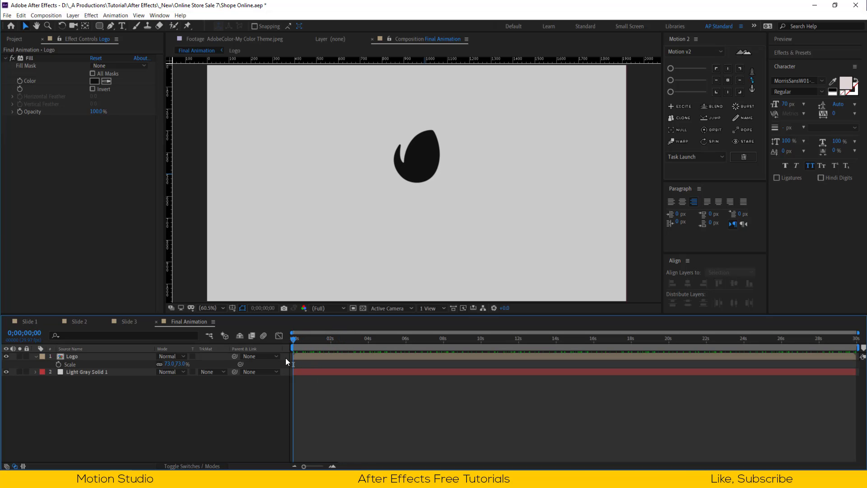
Add the title ONLINE STORE below the logo and center it horizontally in the composition
click(121, 25)
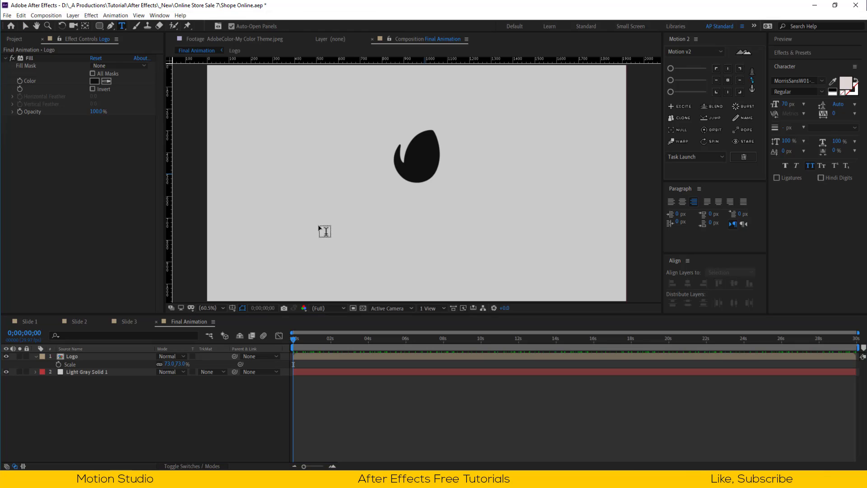
click(312, 233)
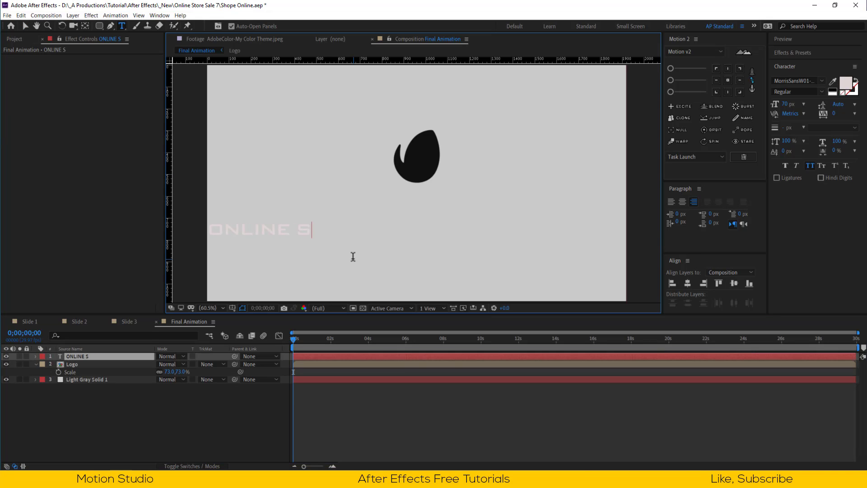
text(ONLINE STORE)
key(Escape)
click(687, 284)
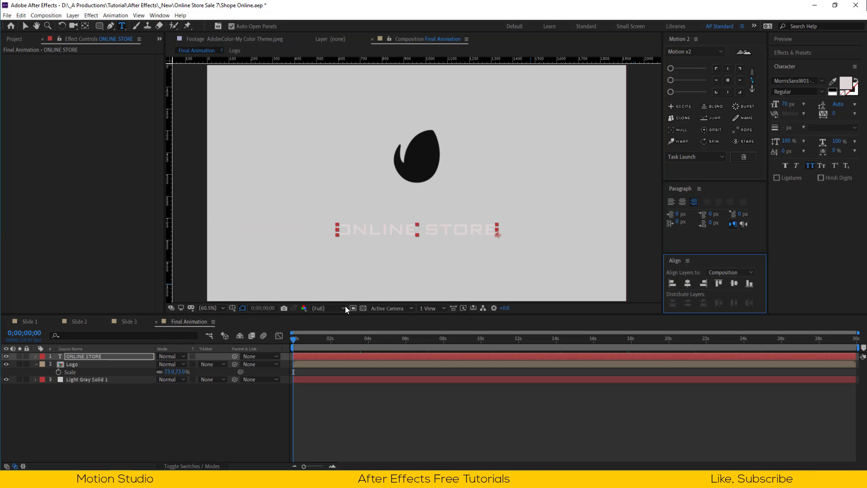
Color the ONLINE STORE title with the dark tone sampled from the logo, and bring logo and title close together around the frame's middle
click(833, 81)
click(430, 167)
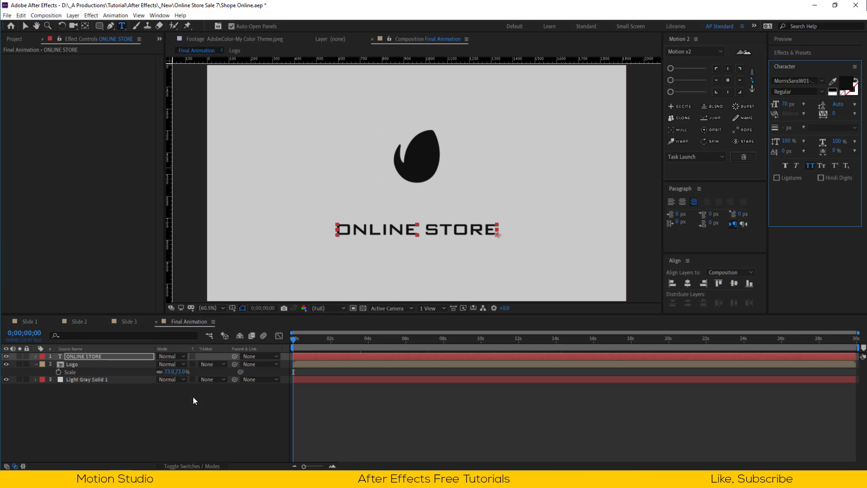
key(v)
drag(112, 401, 88, 346)
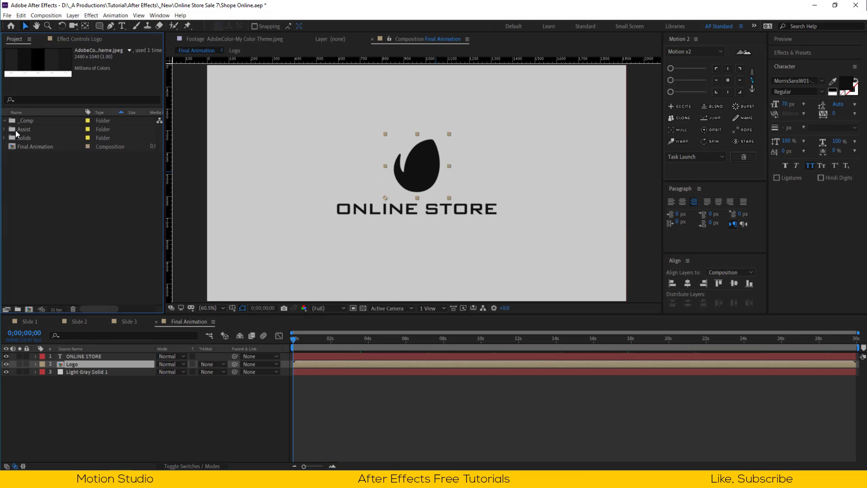
Open the Logo 2 composition from the _Comp folder and rename it Logo for start
click(4, 120)
click(36, 140)
click(37, 147)
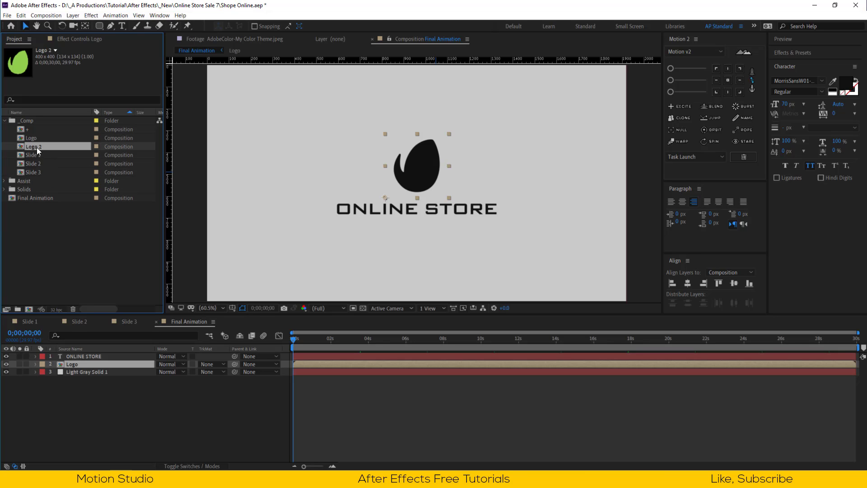
double_click(40, 145)
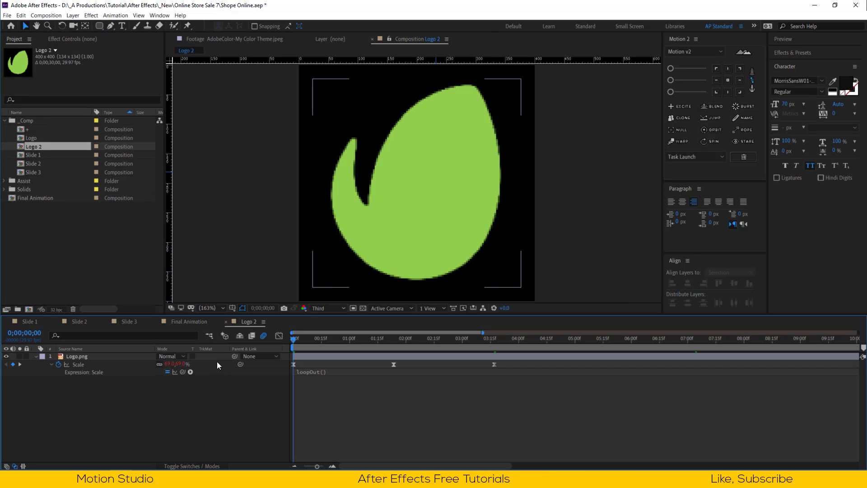
key(ctrl+k)
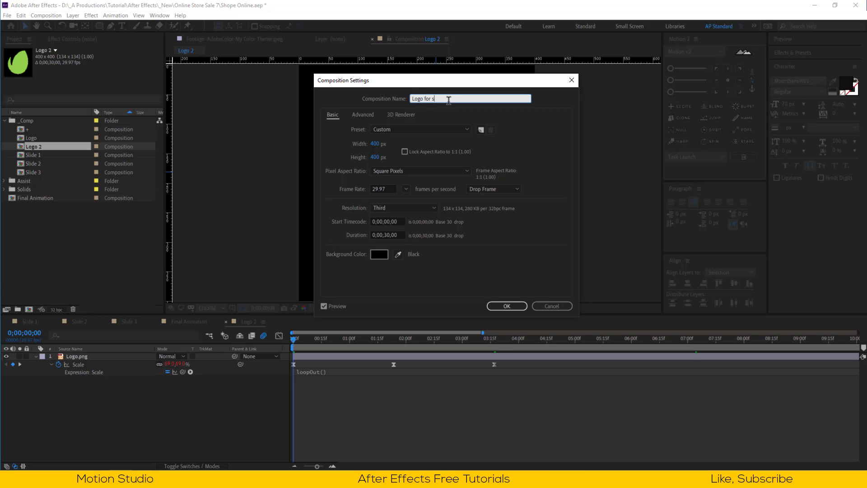
text(Logo for start)
key(Return)
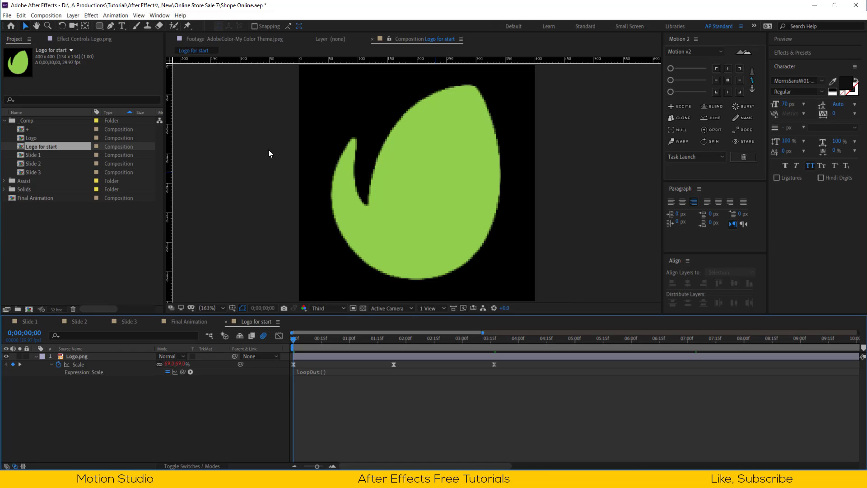
Remove the scale animation and expression from the Logo.png layer, set its scale to 79%, and close the Logo for start composition
click(60, 365)
alt+click(59, 364)
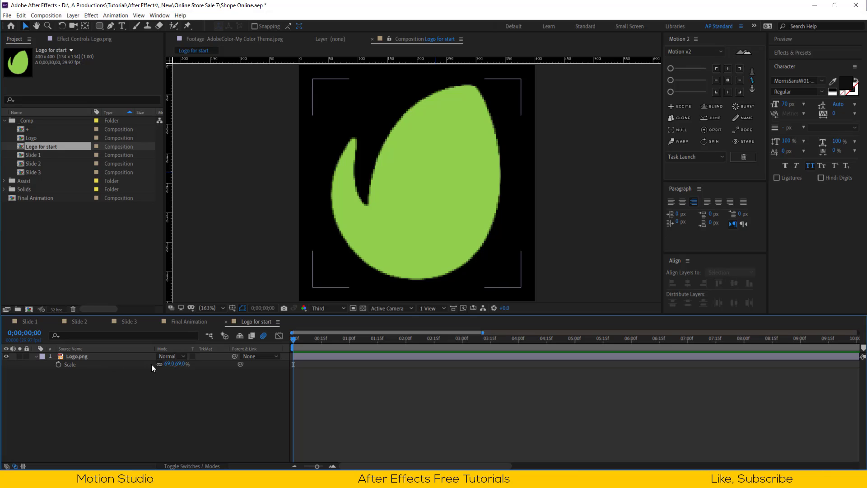
drag(167, 364, 173, 365)
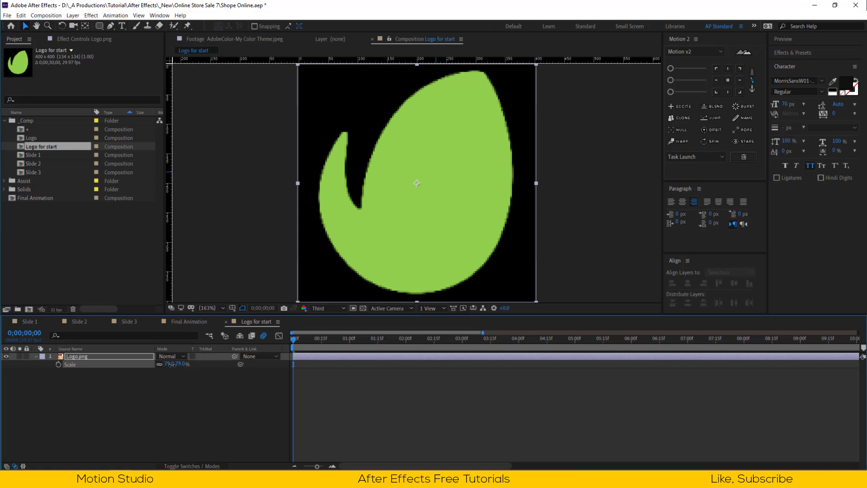
click(159, 396)
key(ctrl+w)
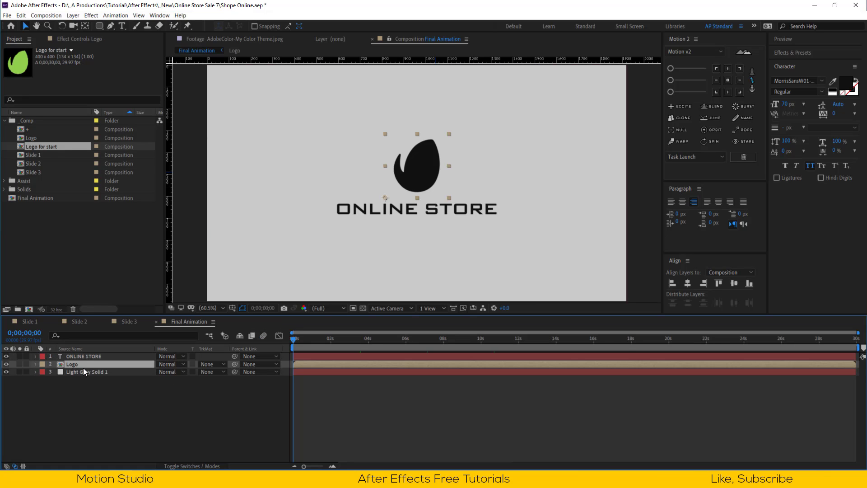
Replace the Logo layer's source in Final Animation with the Logo for start composition and center the layer's anchor point
key(ctrl+alt+slash)
key(s)
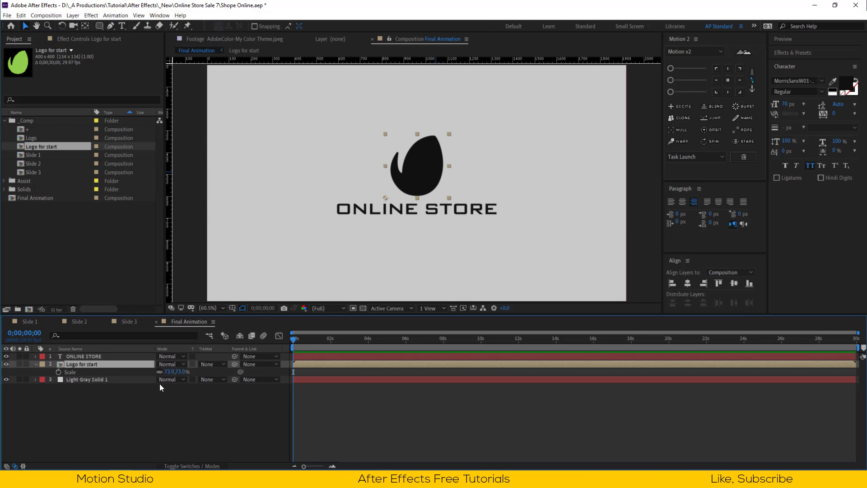
drag(170, 372, 167, 372)
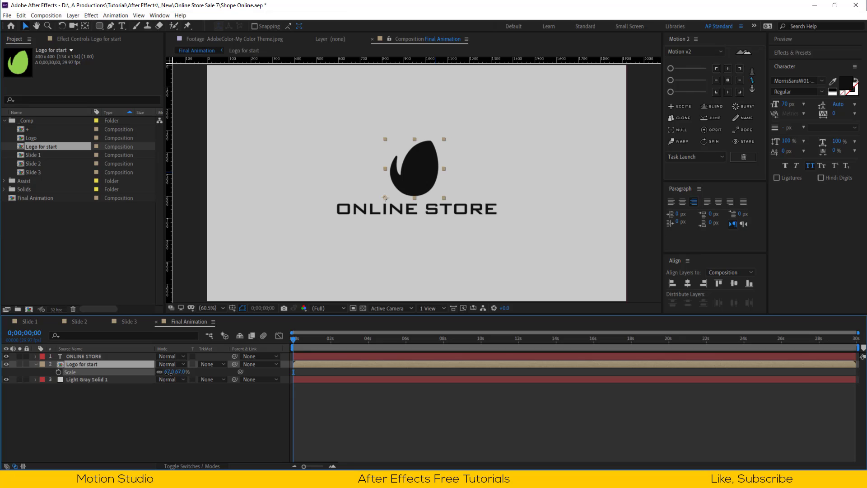
key(ctrl+z)
click(728, 80)
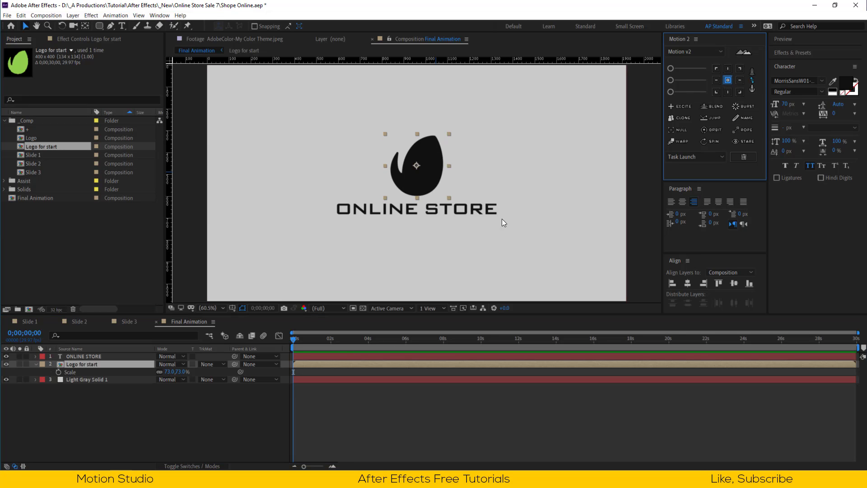
Set the scale of the Logo for start layer to 65%
click(180, 372)
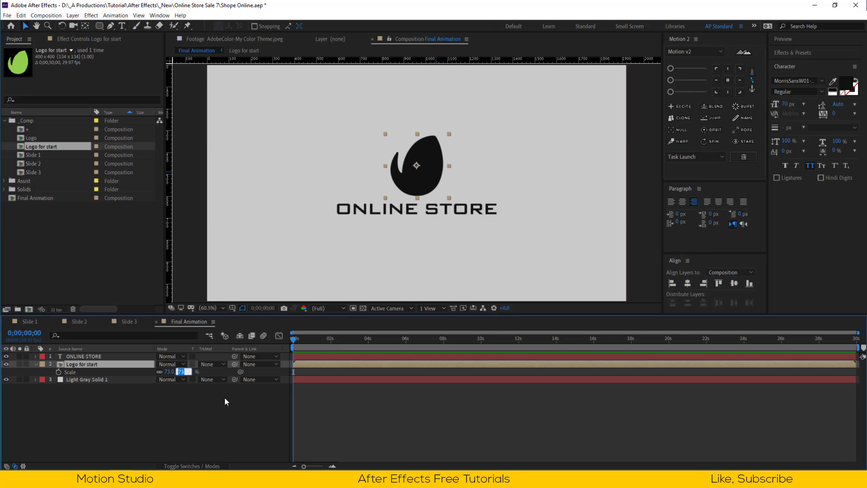
text(65)
key(Return)
key(s)
click(192, 434)
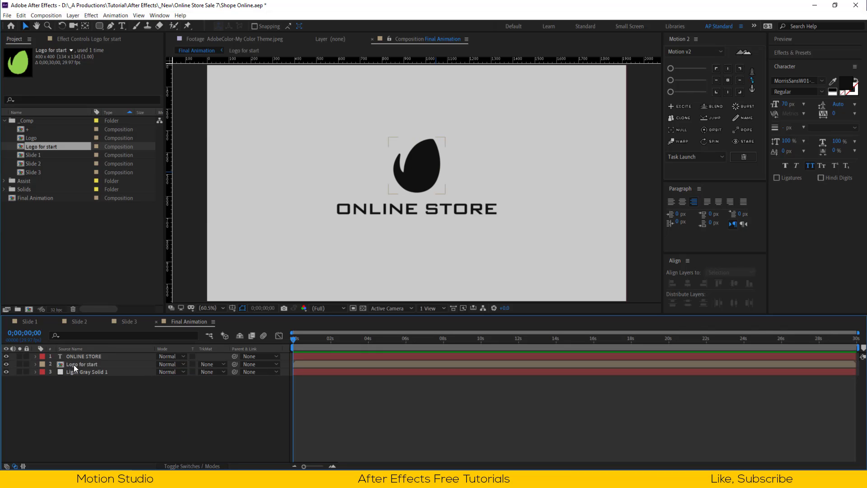
Move the anchor point of the Logo for start layer to its bottom-left corner
click(75, 365)
click(115, 385)
click(107, 356)
click(99, 365)
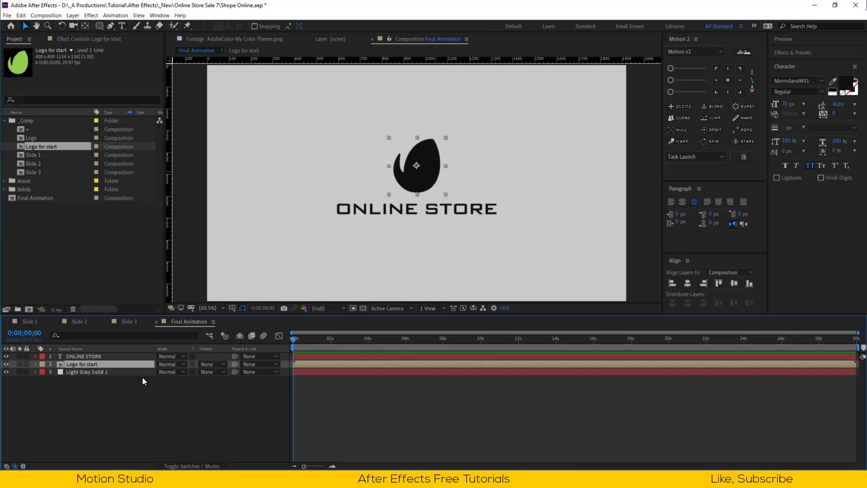
click(716, 92)
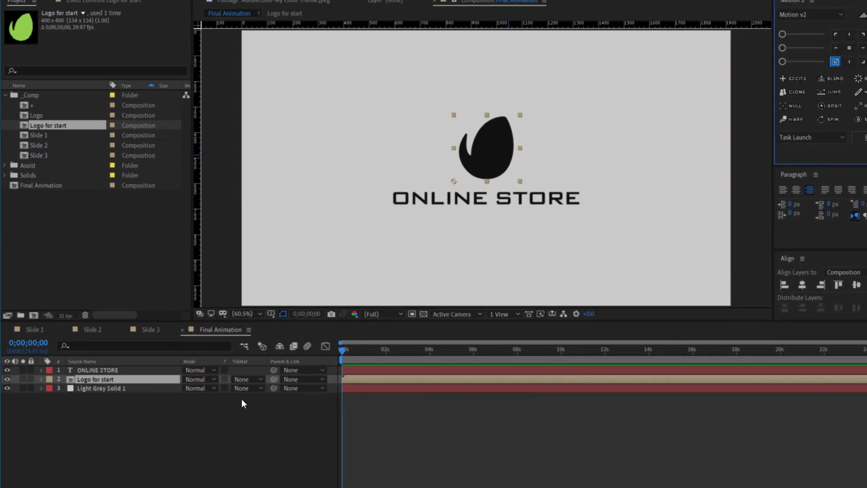
Add starting Rotation and Scale keyframes to the Logo for start layer at the first frame and show both animated properties
key(r)
click(58, 372)
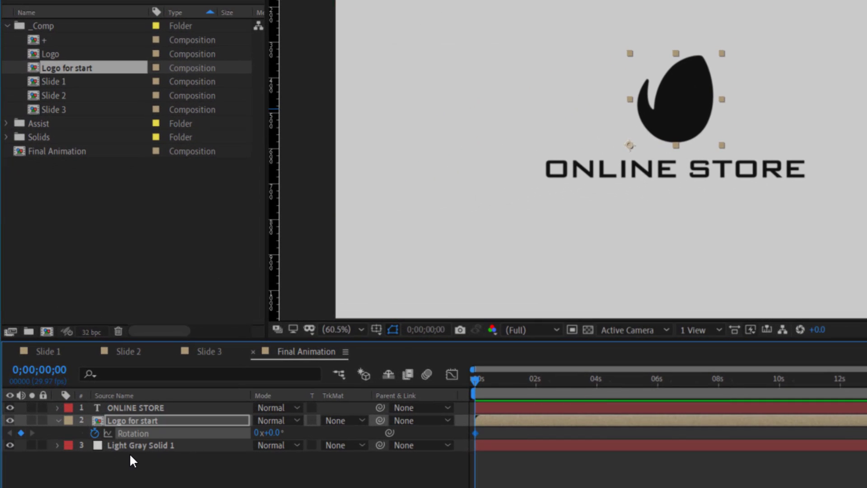
key(s)
click(95, 434)
key(s)
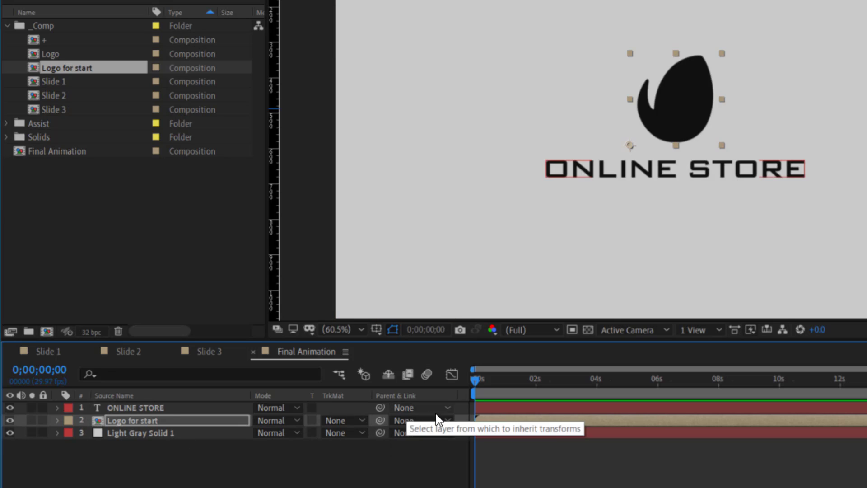
key(u)
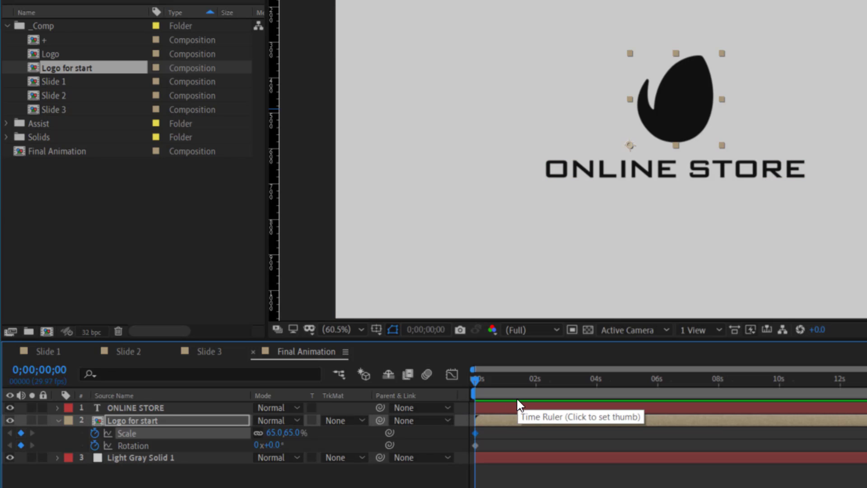
Add Scale and Rotation keyframes with unchanged values to the Logo for start layer at frame 10
key(shift+Page_Down)
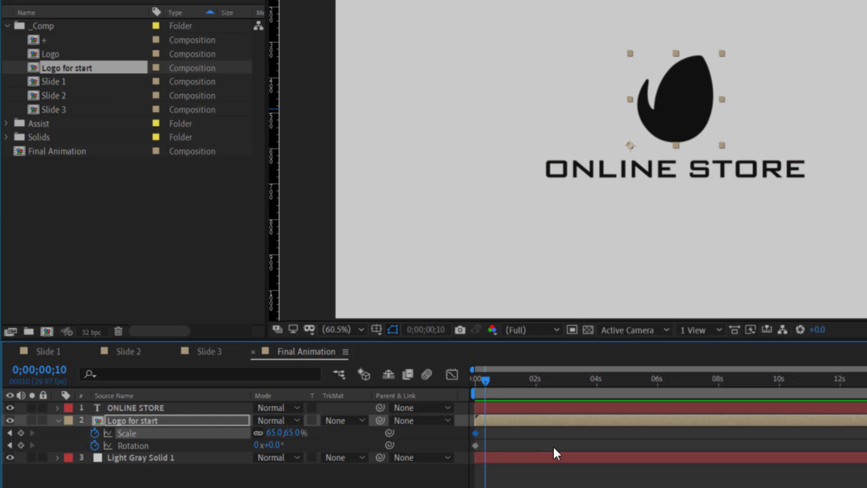
click(21, 433)
click(21, 445)
click(462, 423)
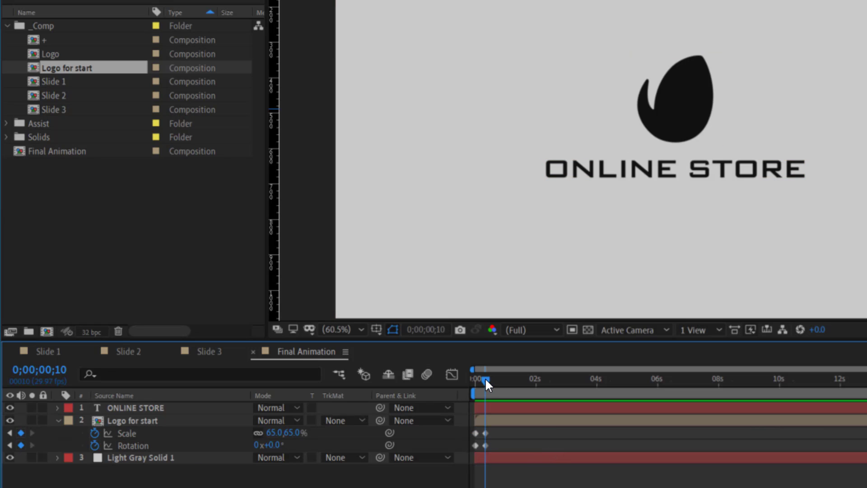
At the first frame, set the Logo for start layer's rotation to 150° and its scale to 0%
drag(485, 378, 465, 380)
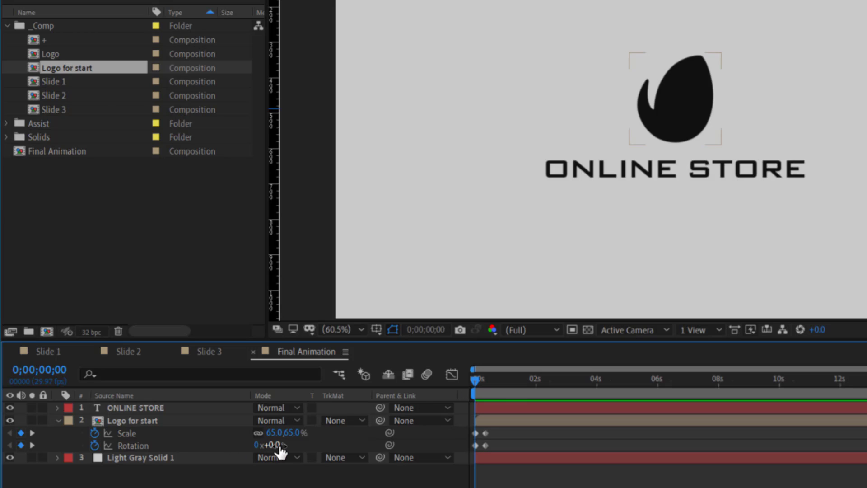
drag(280, 450, 177, 449)
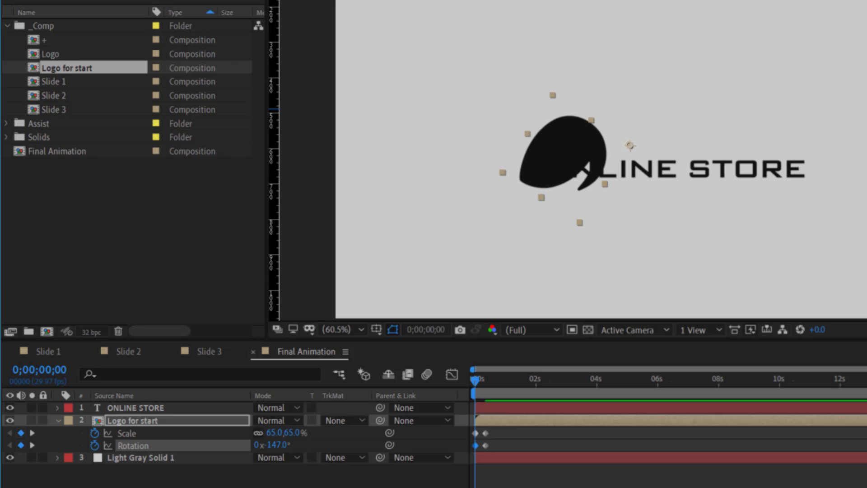
click(278, 444)
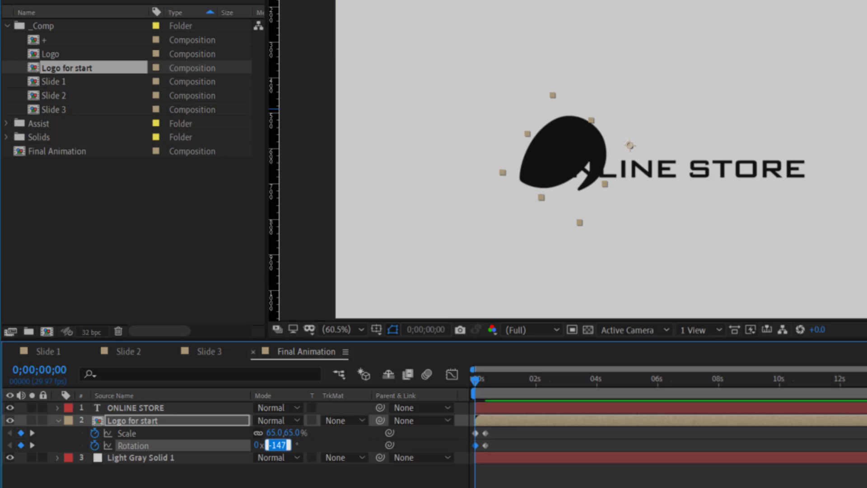
key(Return)
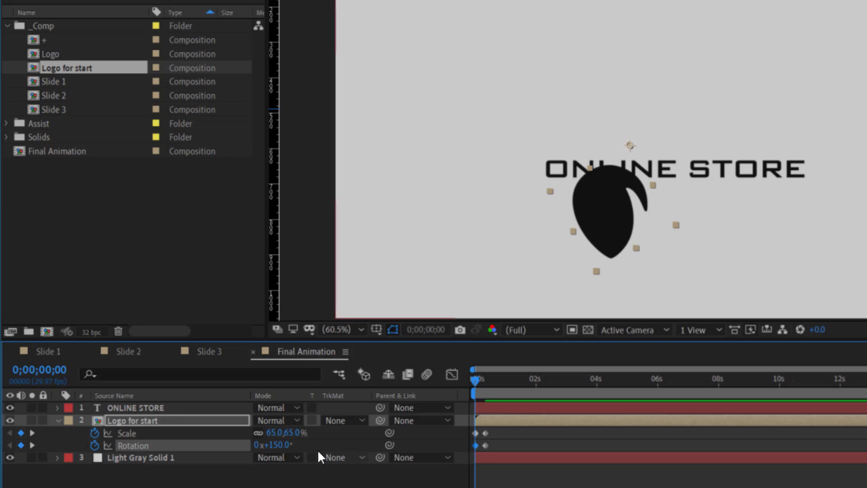
click(277, 433)
text(0)
key(Return)
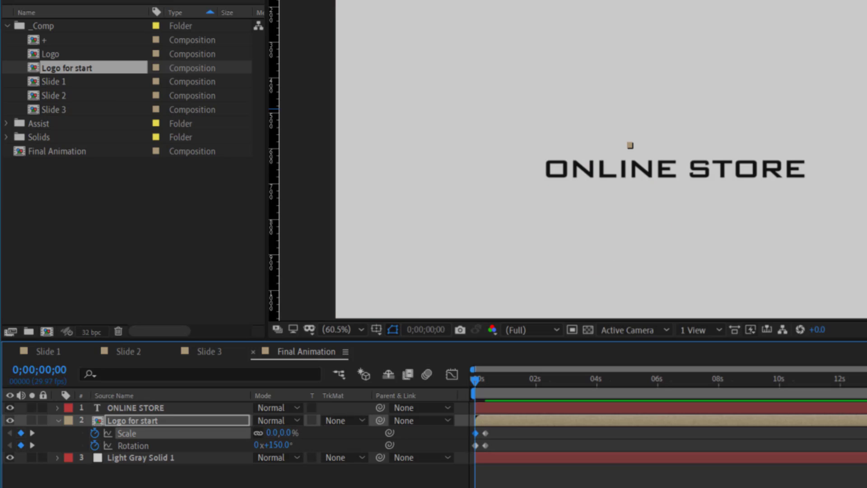
Add Scale and Rotation keyframes holding 65% and 0° to the Logo for start layer at frame 15
key(k)
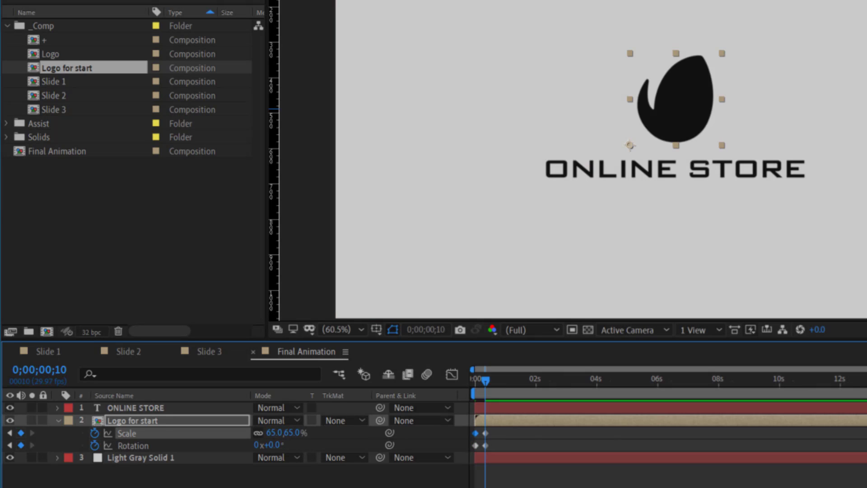
key(Page_Down)
key(Page_Down)
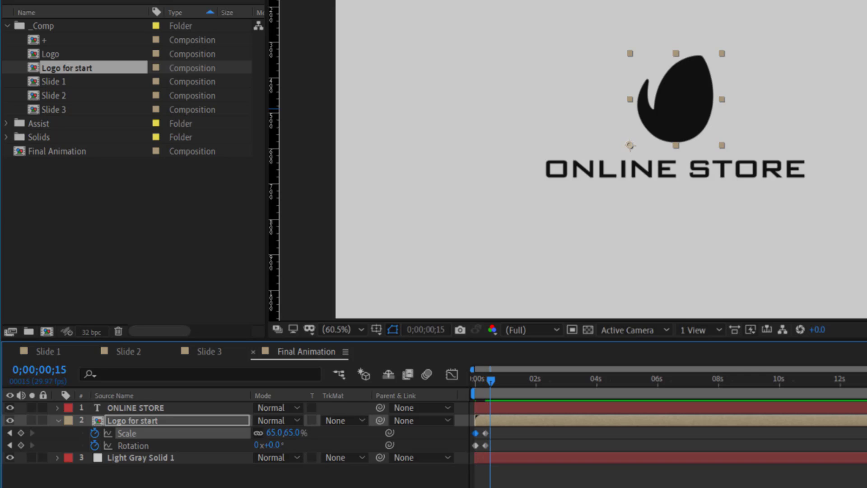
key(equal)
key(equal)
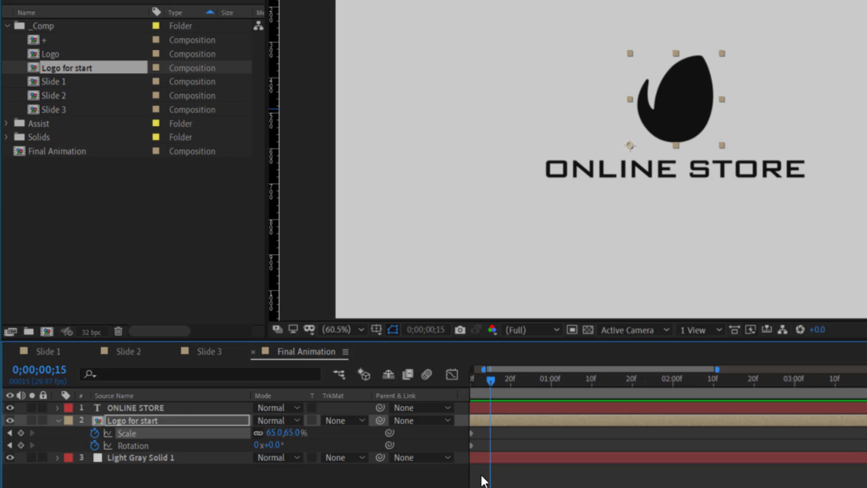
click(21, 433)
drag(531, 369, 449, 373)
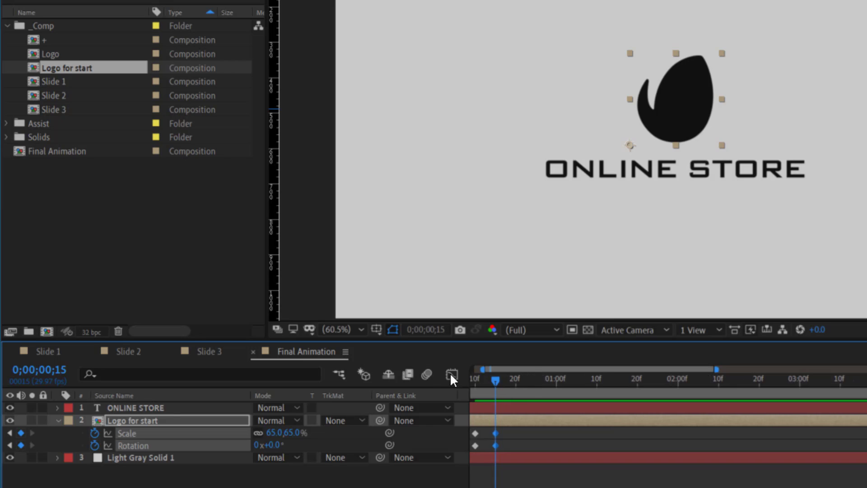
Create an overshoot at frame 10 by setting the logo's rotation keyframe to -10° and its scale keyframe to 68%
drag(507, 380, 536, 384)
click(175, 410)
double_click(516, 446)
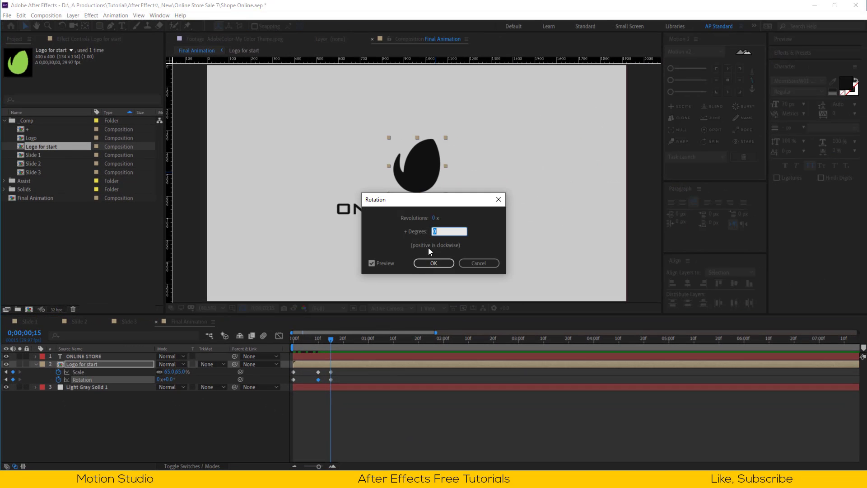
key(Return)
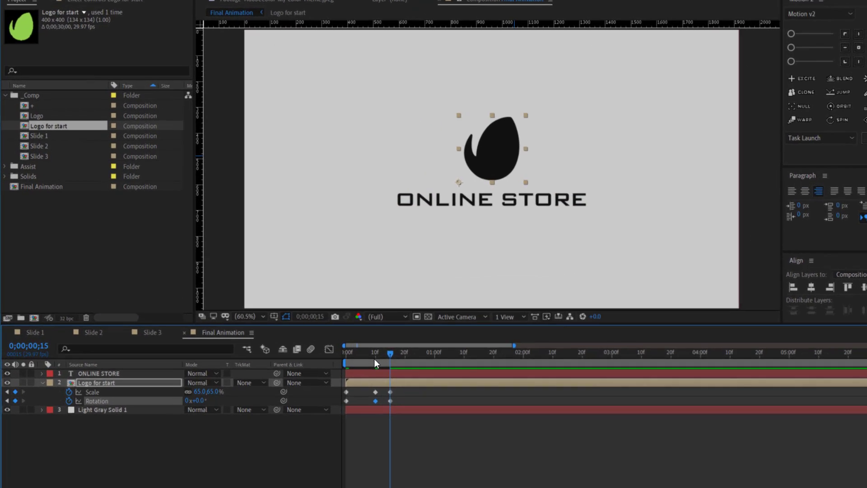
click(375, 358)
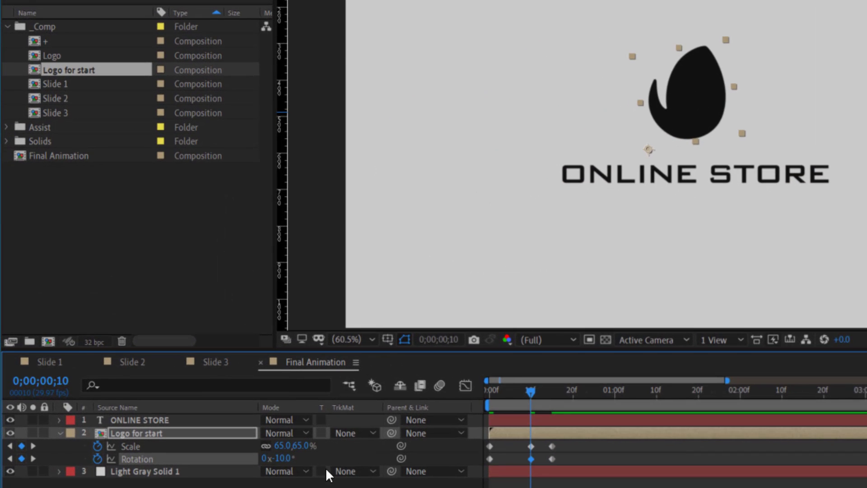
click(304, 446)
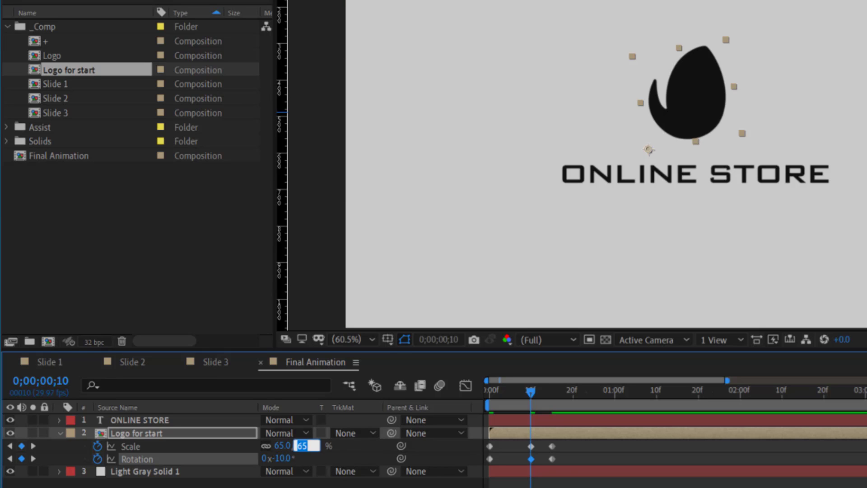
text(68)
key(Return)
click(587, 443)
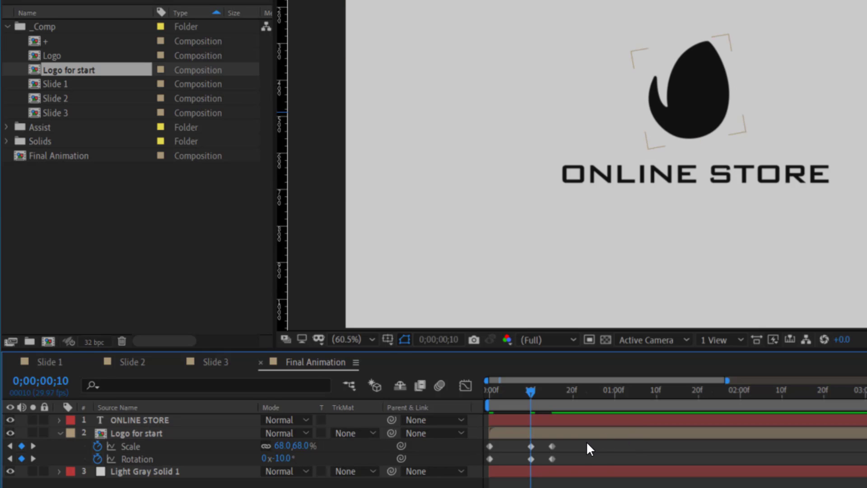
Apply Easy Ease to all of the logo's Scale and Rotation keyframes, and delay the Rotation keyframes by one frame
drag(574, 441, 471, 468)
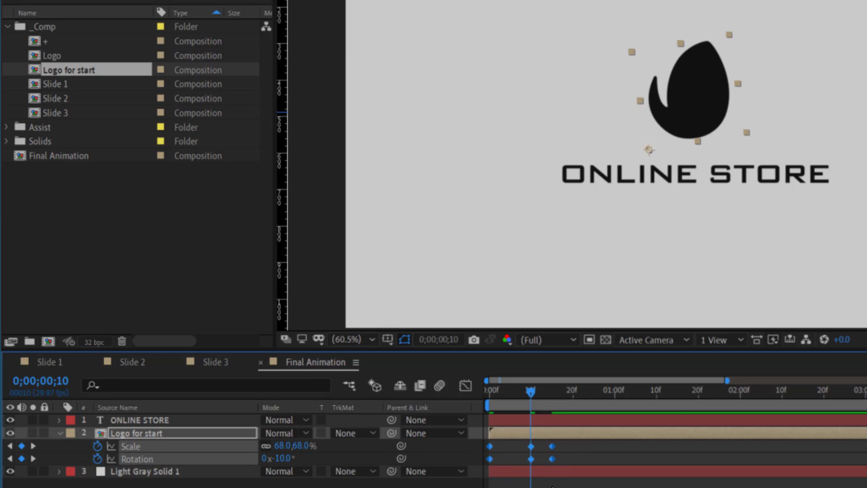
key(F9)
click(567, 443)
drag(570, 460, 494, 458)
click(509, 447)
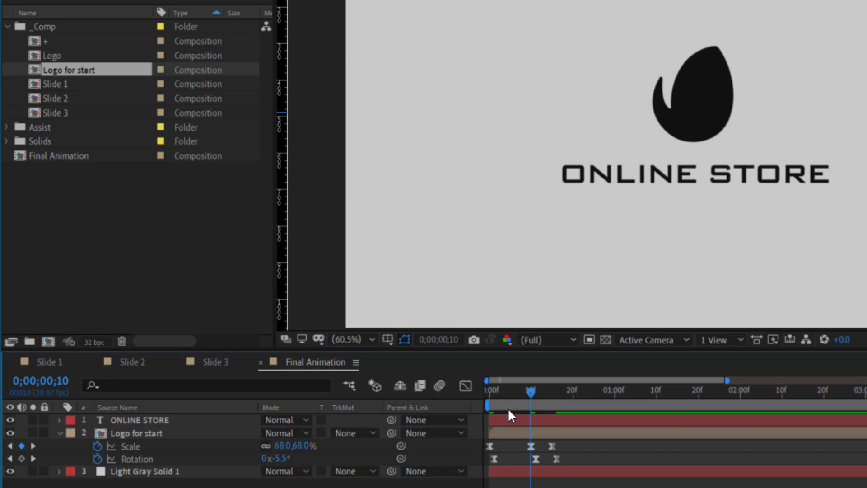
Play back the logo's overshoot animation from the first frame
drag(502, 392, 485, 398)
key(space)
key(space)
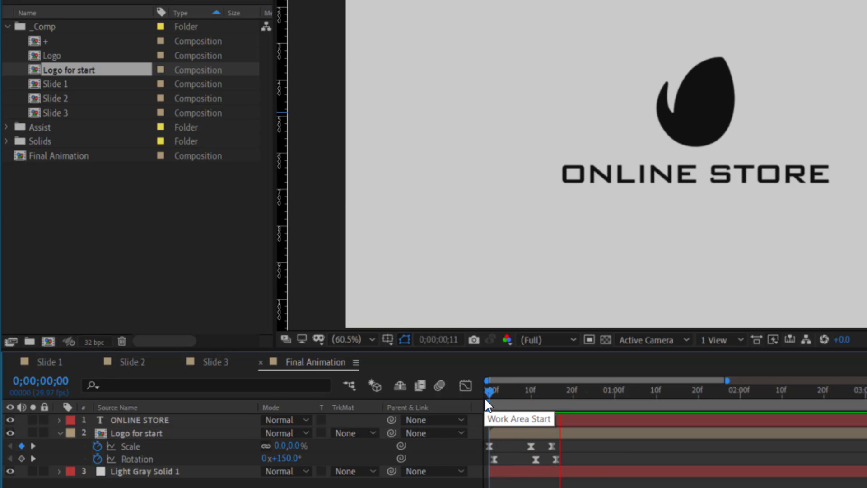
drag(489, 391, 542, 398)
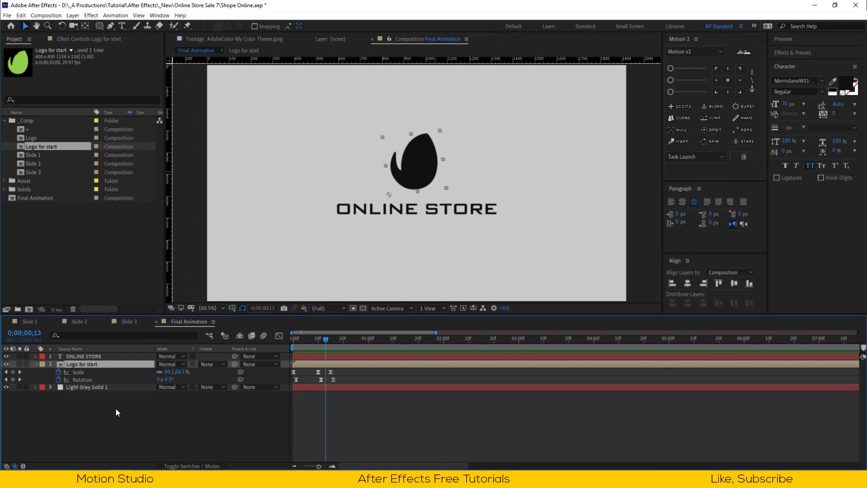
Duplicate the Logo for start layer three times and stagger the copies two frames apart
key(ctrl+d)
key(ctrl+d)
key(ctrl+d)
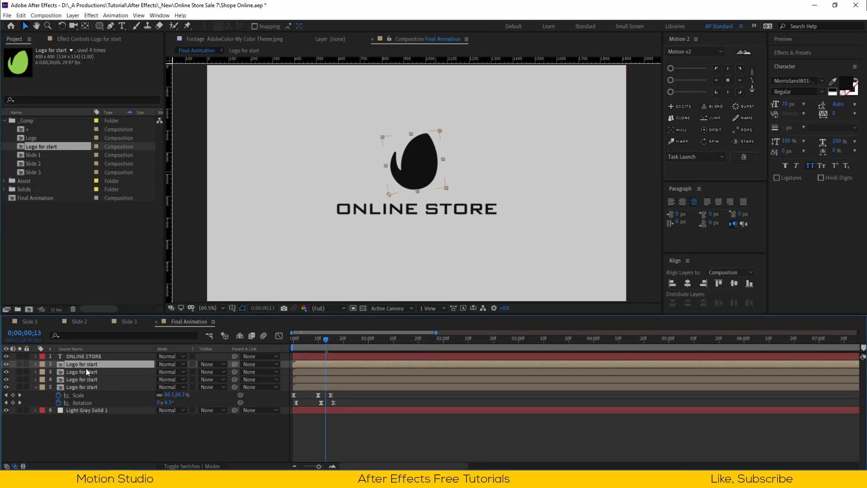
shift+click(310, 380)
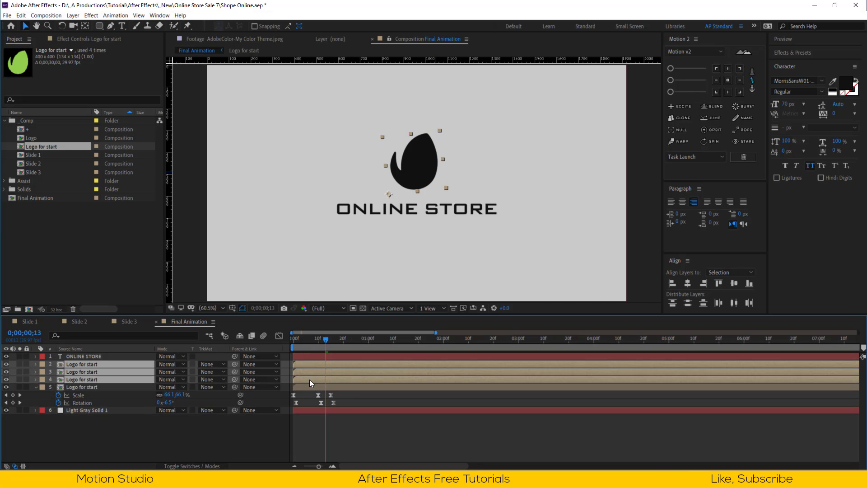
key(alt+Page_Down)
key(alt+Page_Down)
ctrl+click(310, 380)
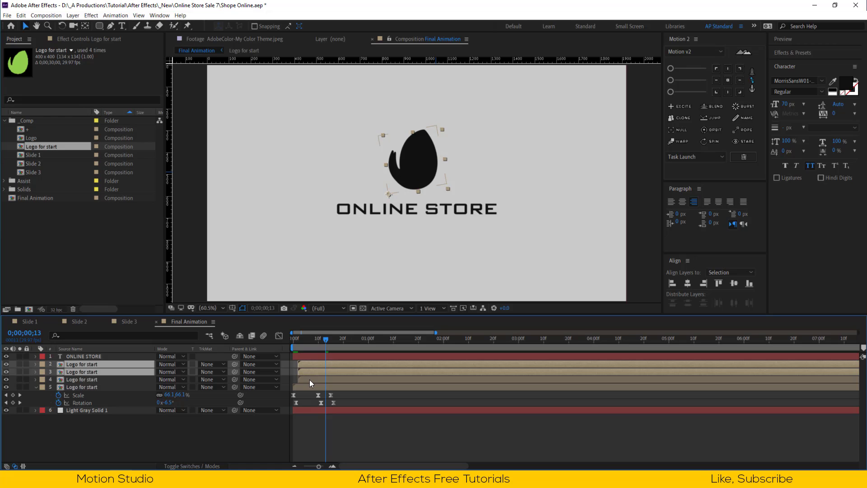
Recolor the Fill effects of the lower logo copies, using teal 00A896 and red beneath the black top logo
click(79, 321)
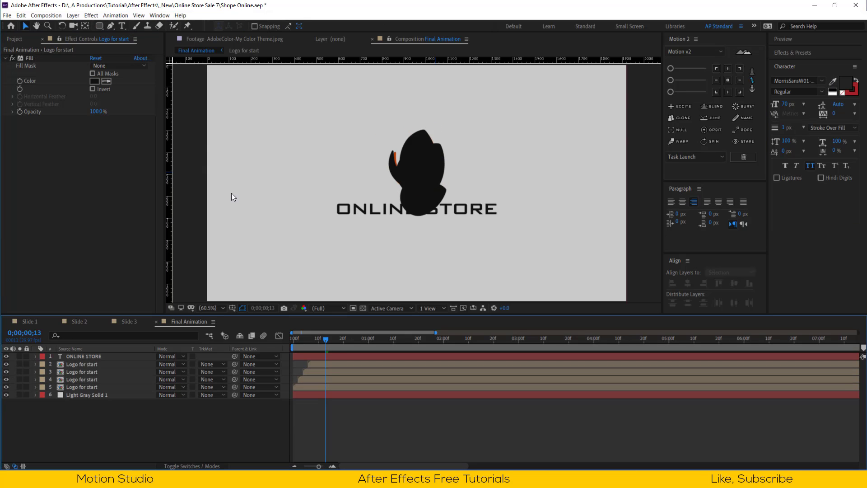
click(100, 26)
click(257, 26)
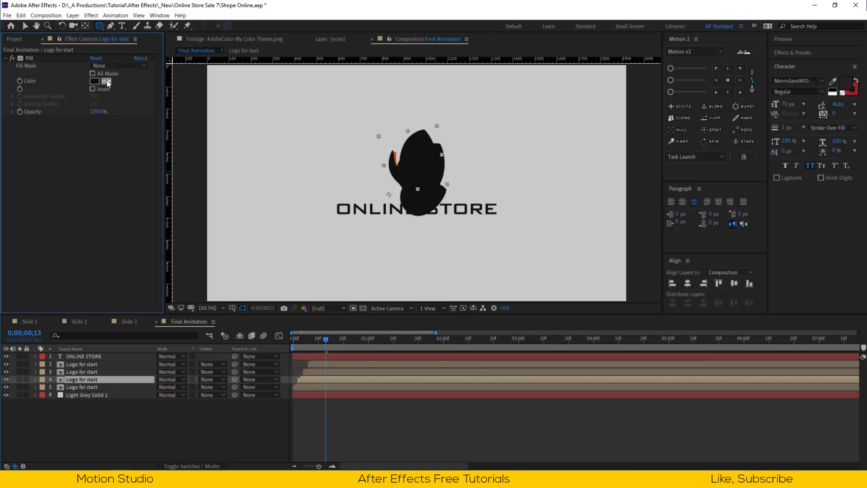
click(95, 81)
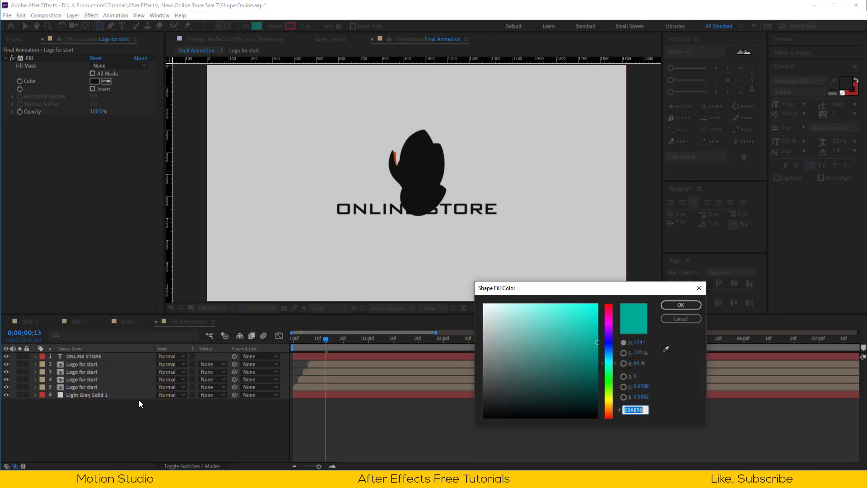
click(680, 304)
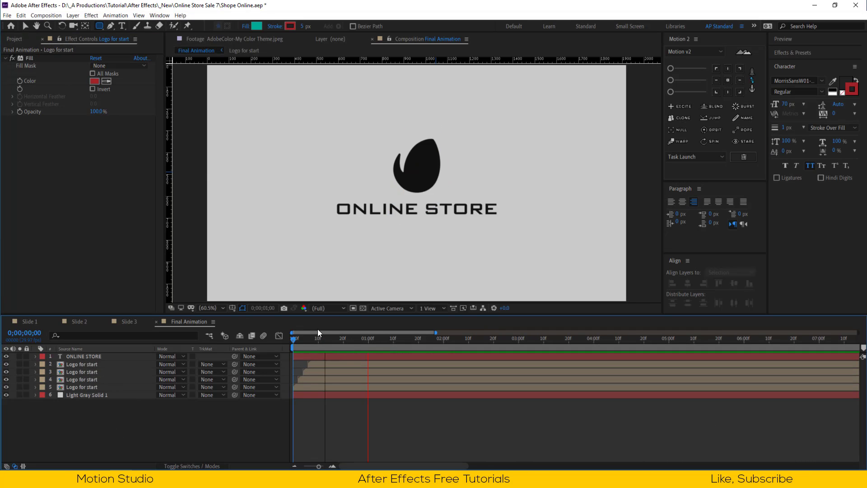
Preview the staggered colored logos from the first frame and shorten the work area to just before two seconds
key(Home)
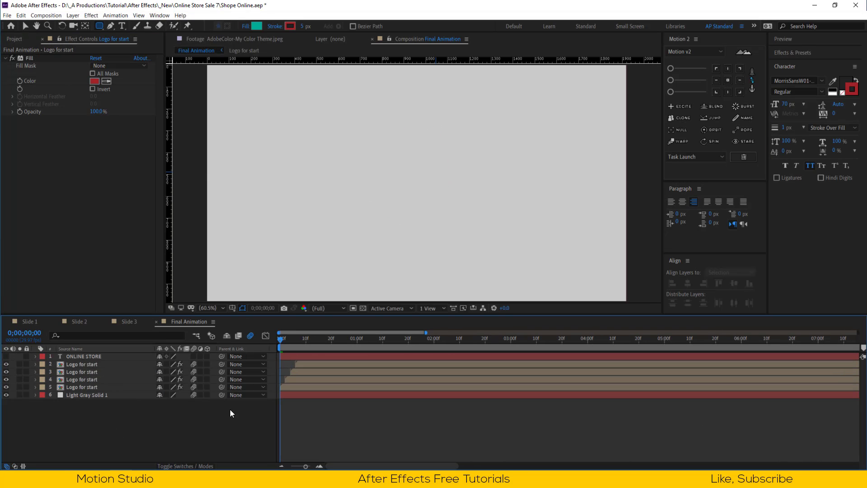
key(space)
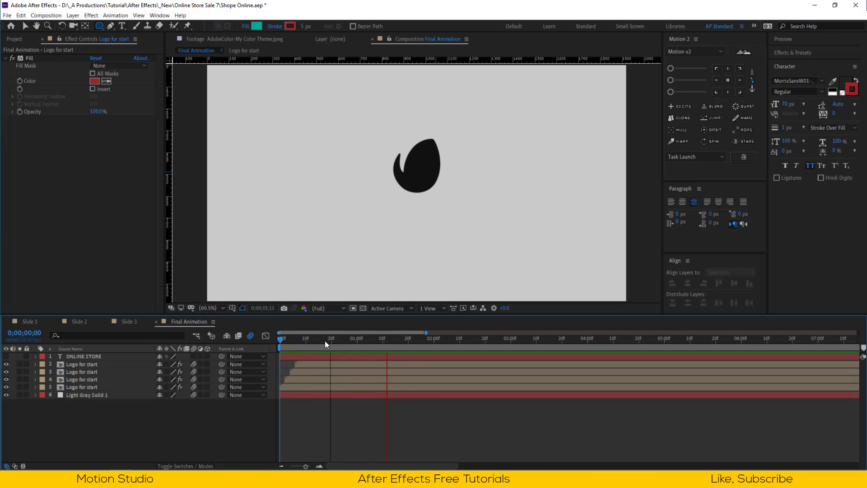
key(n)
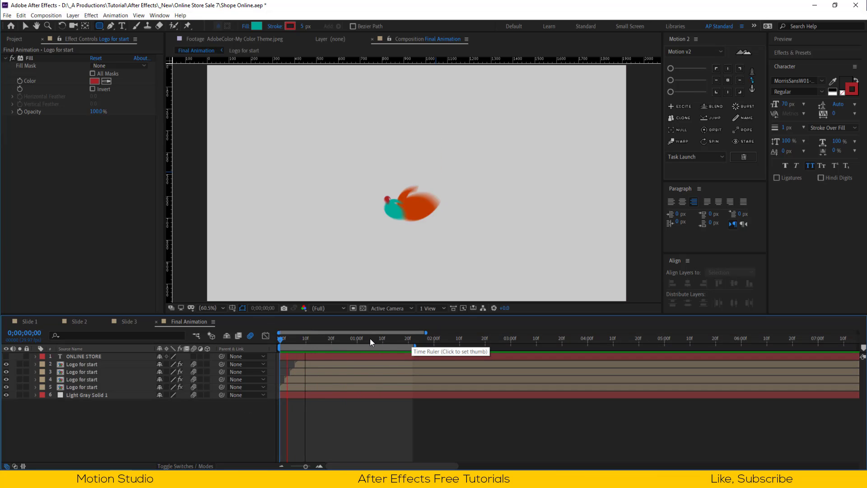
Apply the Stretch In Each Word preset to the ONLINE STORE text layer, starting at frame 20
drag(286, 341, 334, 341)
click(86, 358)
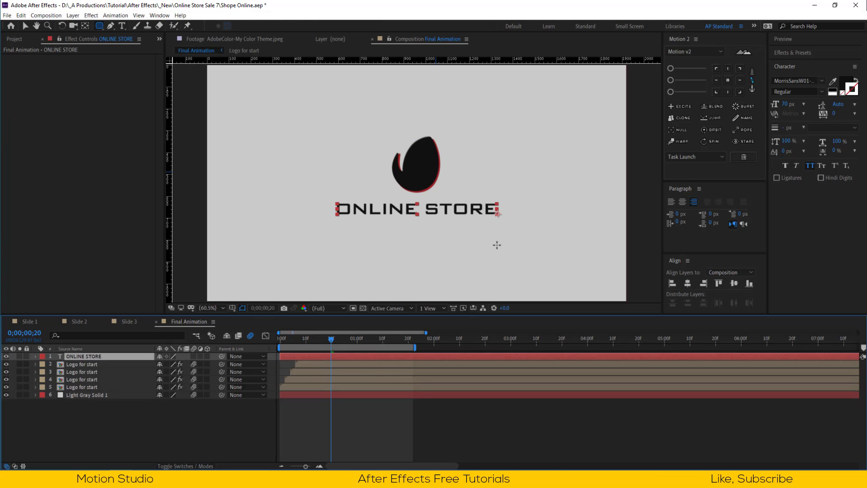
key(ctrl+space)
text(stre)
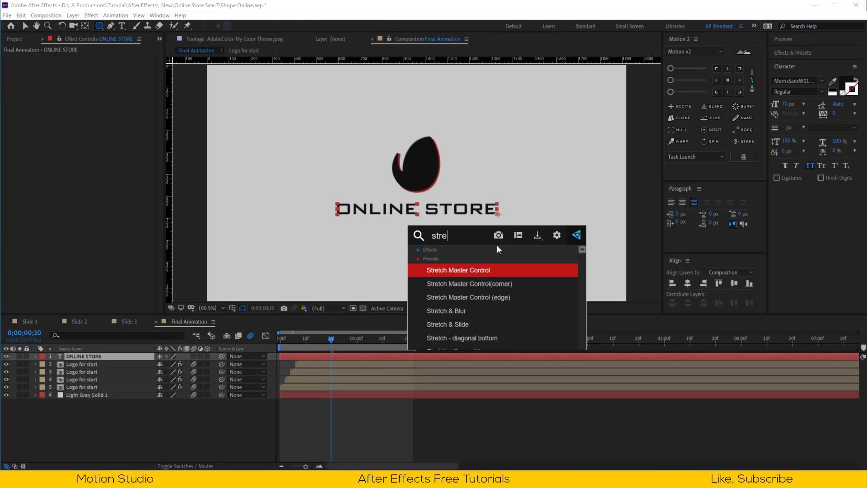
scroll(506, 286, down, 5)
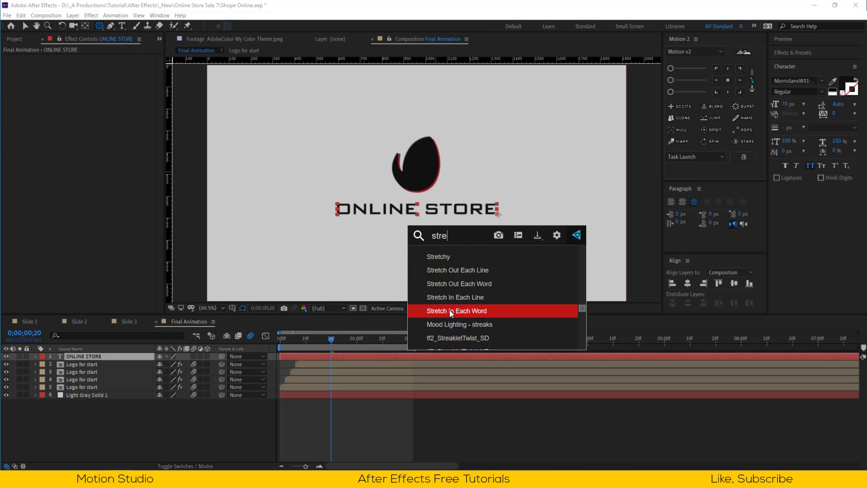
click(470, 310)
Move ONLINE STORE's Offset keyframes earlier to start at about frame 9, and place the layer below the logo copies
click(311, 338)
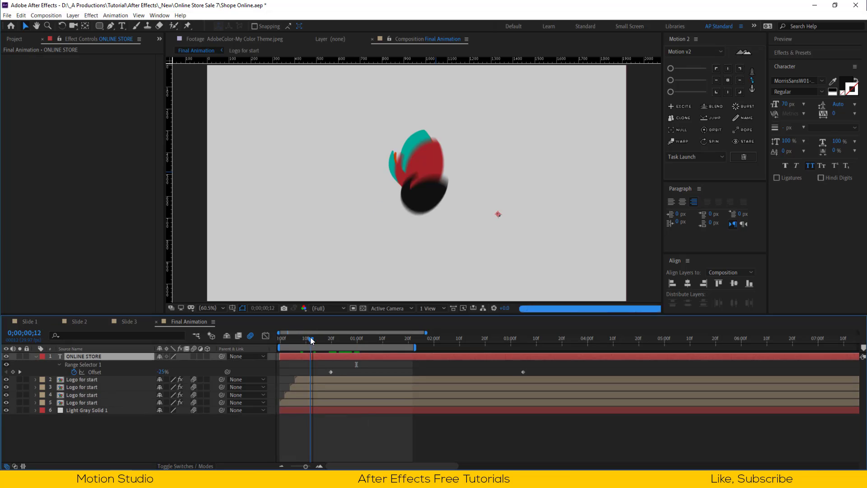
drag(544, 374, 320, 368)
drag(331, 372, 303, 372)
drag(93, 356, 93, 406)
Set ONLINE STORE's last Offset keyframe at about 0;00;02;01 and extend the work area just past it
drag(283, 339, 426, 344)
drag(494, 403, 436, 403)
drag(287, 340, 416, 344)
drag(415, 348, 444, 348)
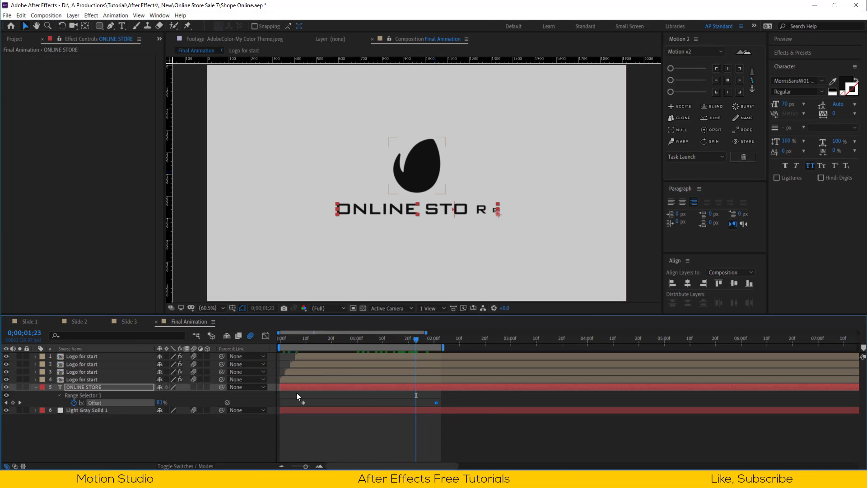
click(297, 394)
key(ctrl+t)
click(362, 239)
text(www.exa)
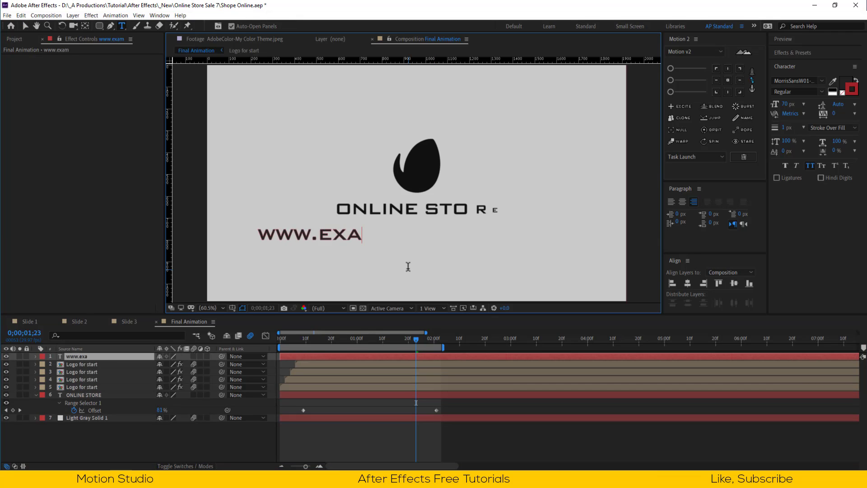
text(mple/com)
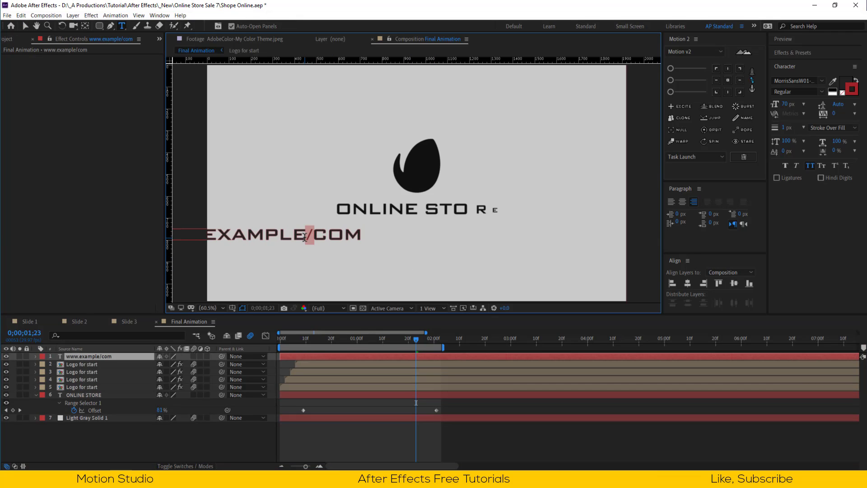
text(.)
click(852, 88)
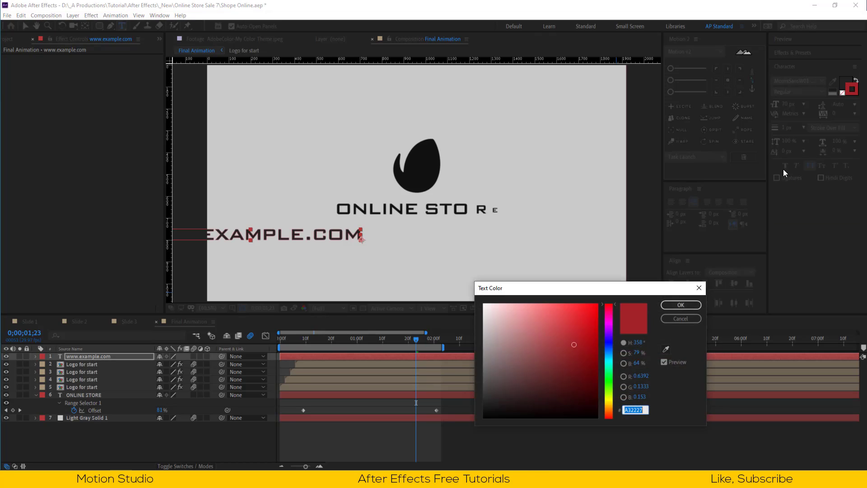
click(681, 305)
click(843, 92)
click(846, 83)
text(A32227)
click(681, 304)
Set the web address text in Helvetica Neue Light and turn off All Caps
click(802, 80)
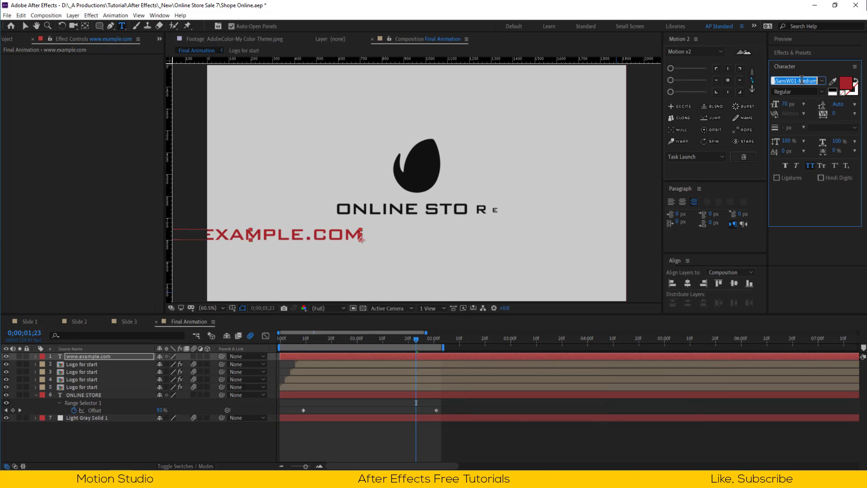
text(hel)
key(Return)
click(810, 166)
click(822, 92)
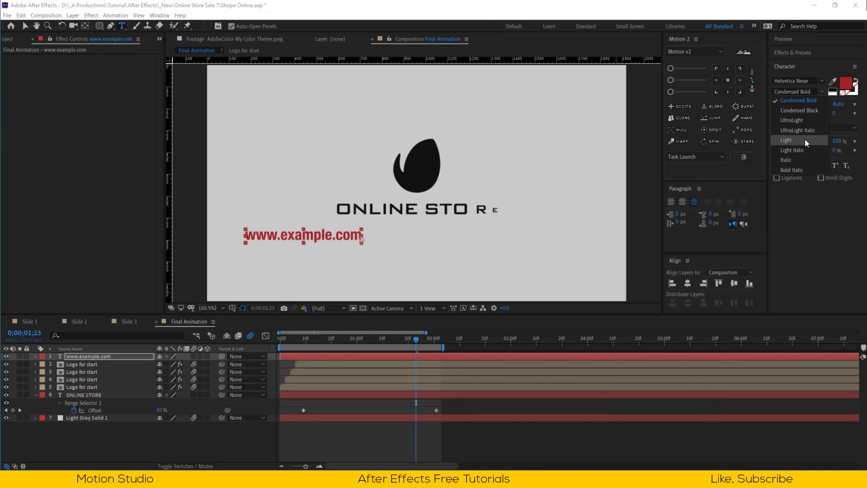
click(806, 143)
Set the web address text to 45 px, center it horizontally and move it up close beneath the title
click(688, 283)
click(798, 123)
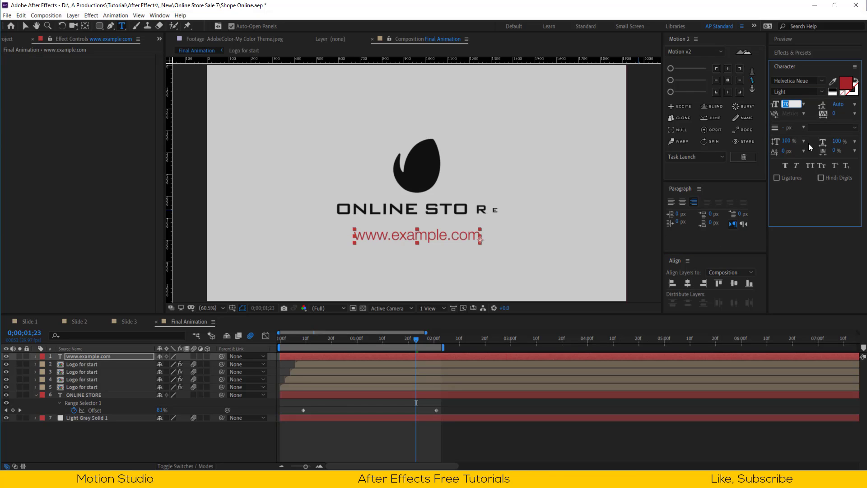
text(45)
key(Return)
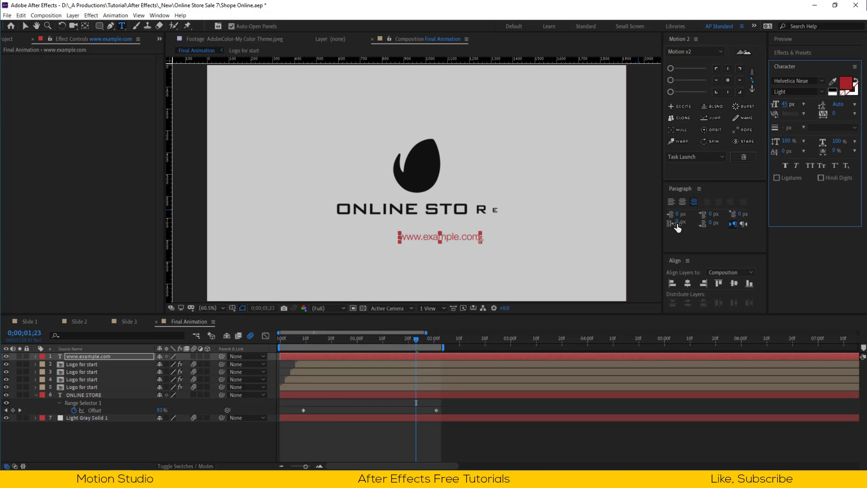
click(689, 284)
key(v)
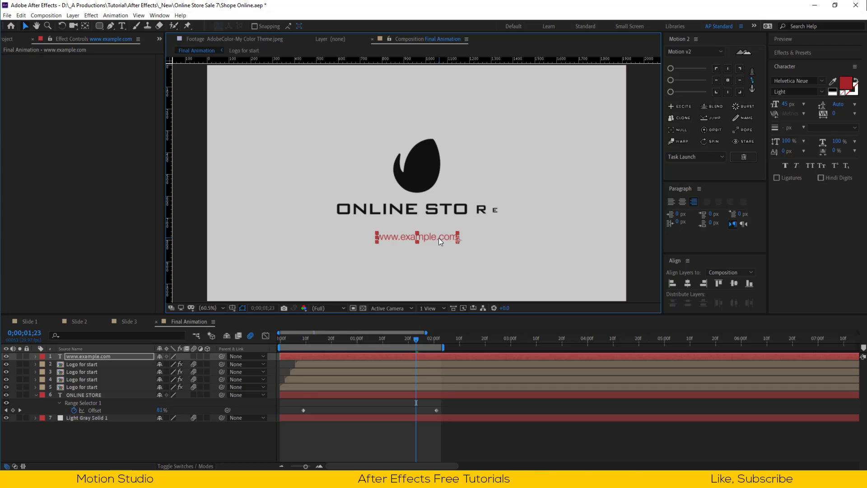
drag(438, 238, 442, 230)
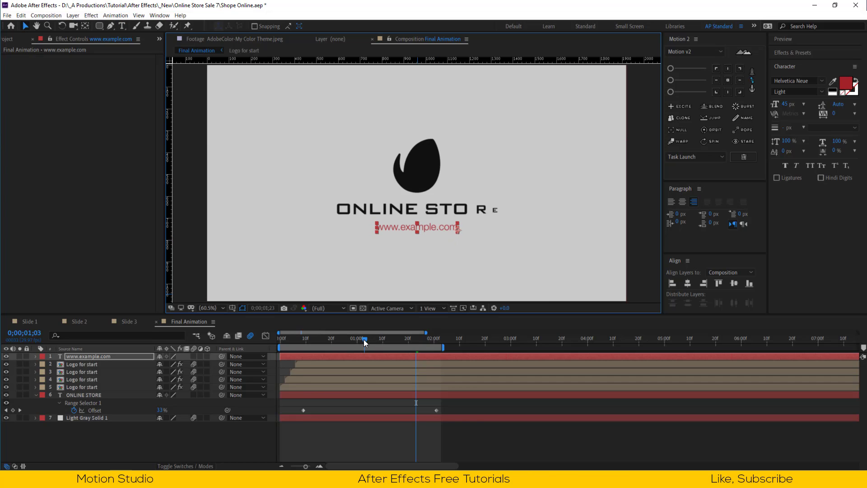
drag(364, 340, 375, 343)
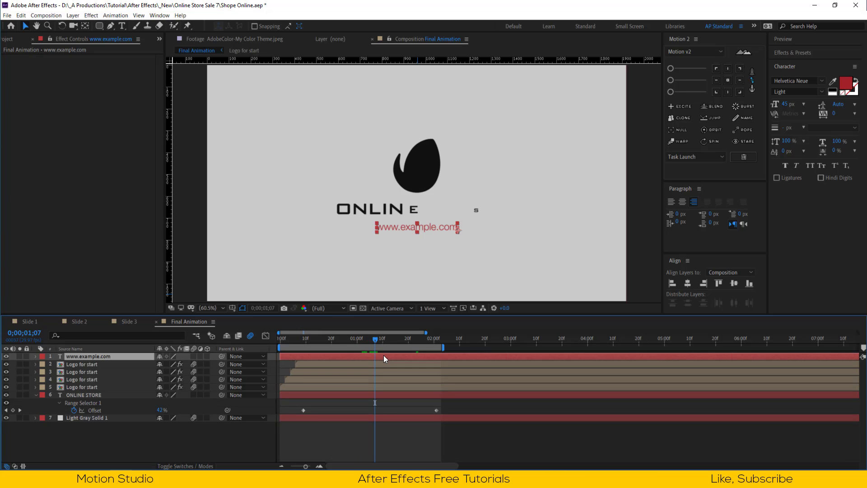
key(ctrl+space)
text(slow)
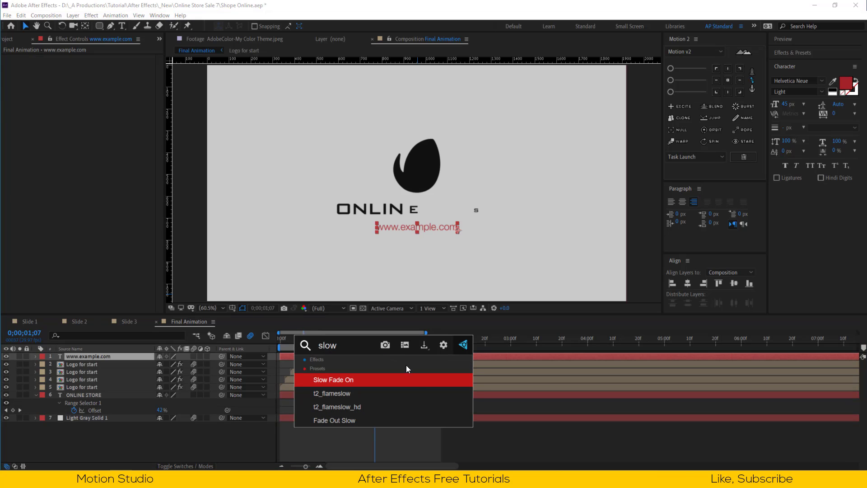
click(413, 377)
click(389, 357)
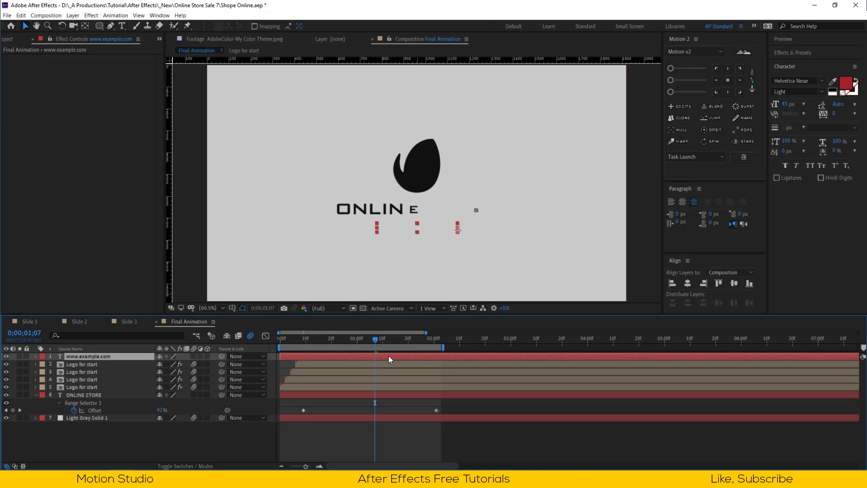
Shorten the web address fade to end at about 0;00;02;10 and extend the work area to nearly three seconds
key(u)
drag(527, 372, 458, 372)
drag(443, 347, 507, 348)
drag(289, 342, 483, 342)
key(u)
Add a two-node camera with the 24mm preset to the Final Animation composition
right_click(190, 430)
mouse_move(296, 348)
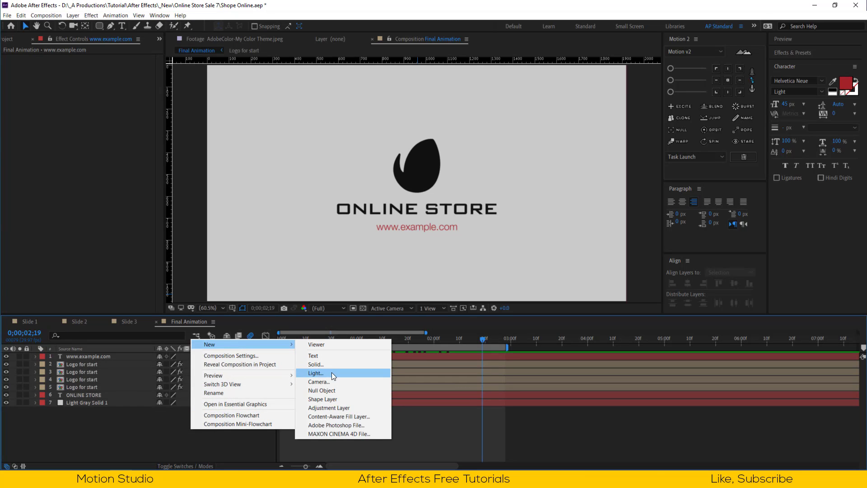
click(319, 381)
click(495, 147)
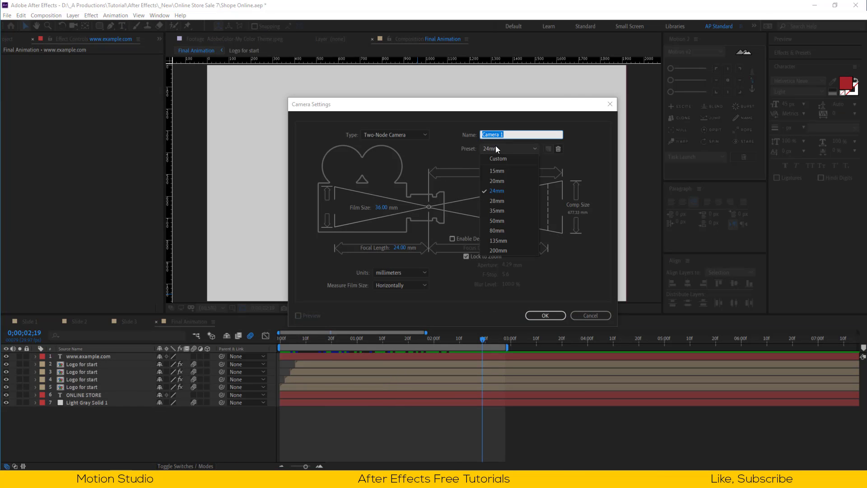
click(543, 315)
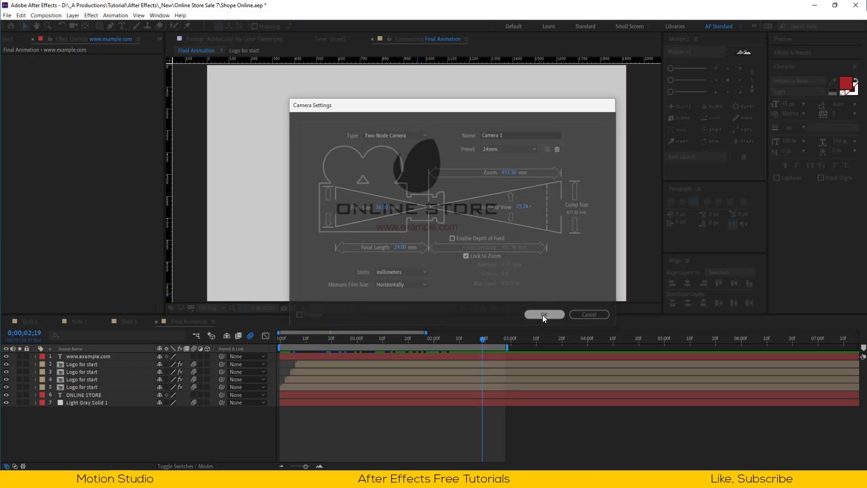
Add the Slide 1 composition below the camera layer, make it a 3D layer and collapse its transformations
click(15, 40)
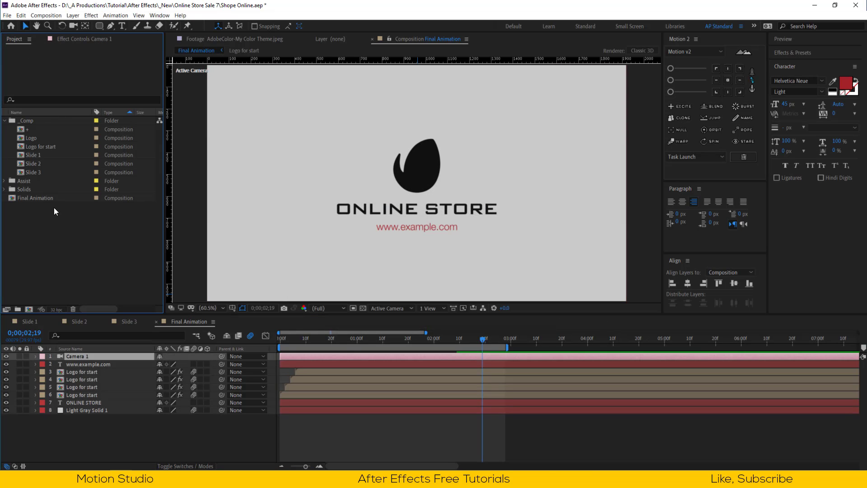
click(34, 155)
drag(34, 156, 122, 361)
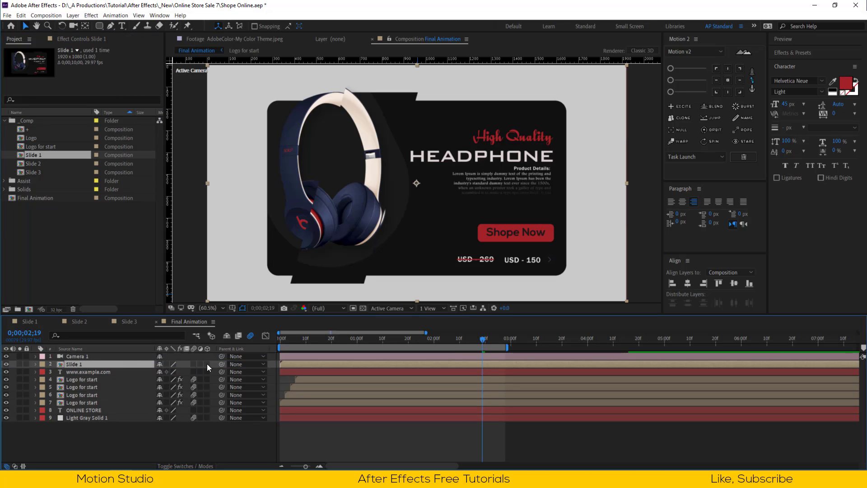
click(208, 364)
click(166, 364)
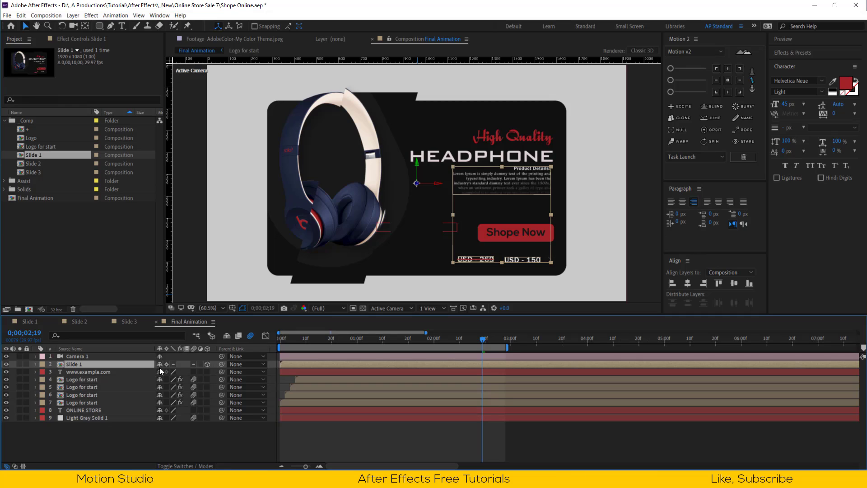
Shift the Slide 1 layer in time to start just after 0;00;02;19
drag(306, 367, 501, 366)
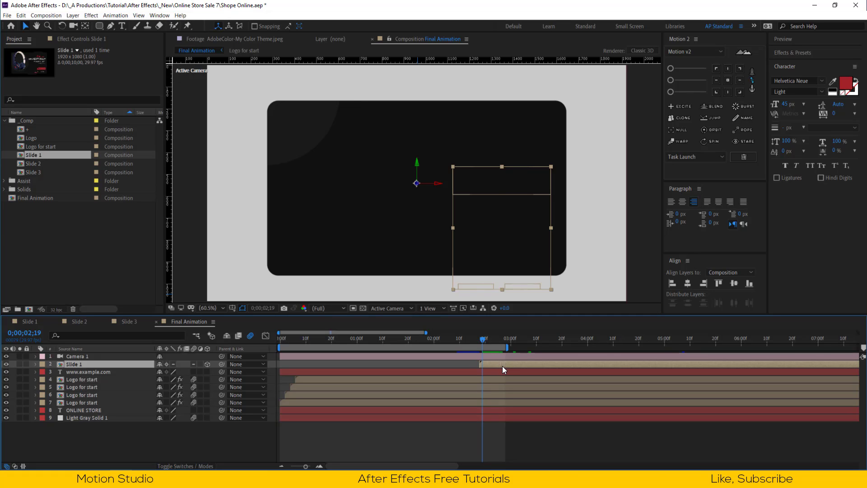
drag(506, 366, 508, 366)
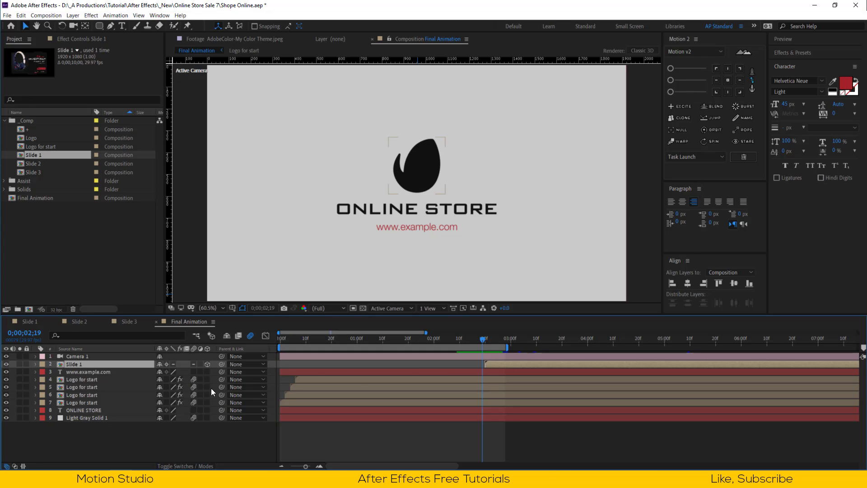
click(82, 371)
shift+click(86, 410)
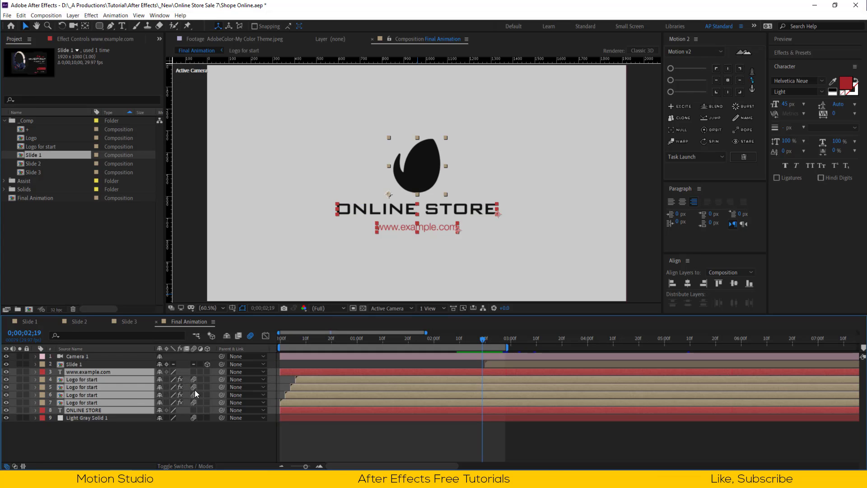
click(206, 405)
click(213, 429)
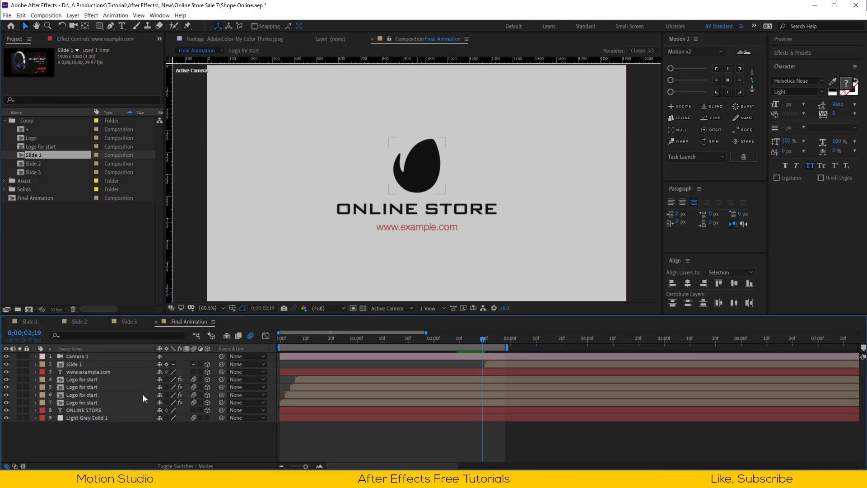
click(27, 417)
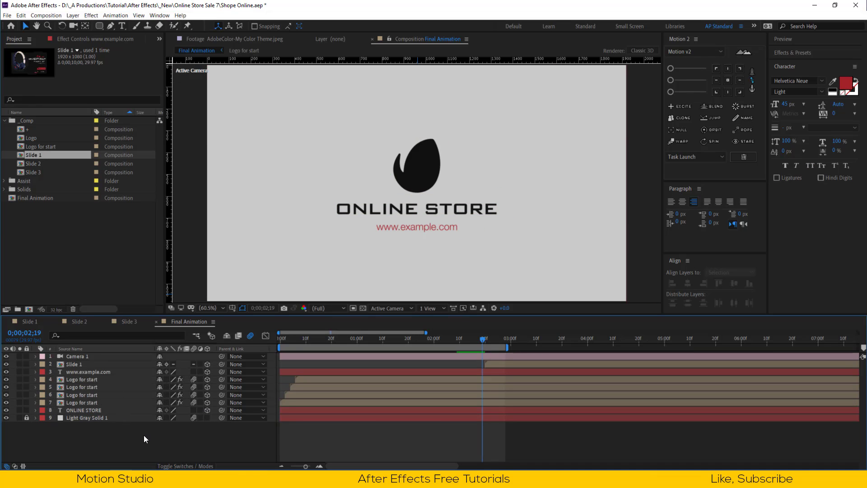
Add a 3D null object named CC and make it the parent of Camera 1
right_click(140, 449)
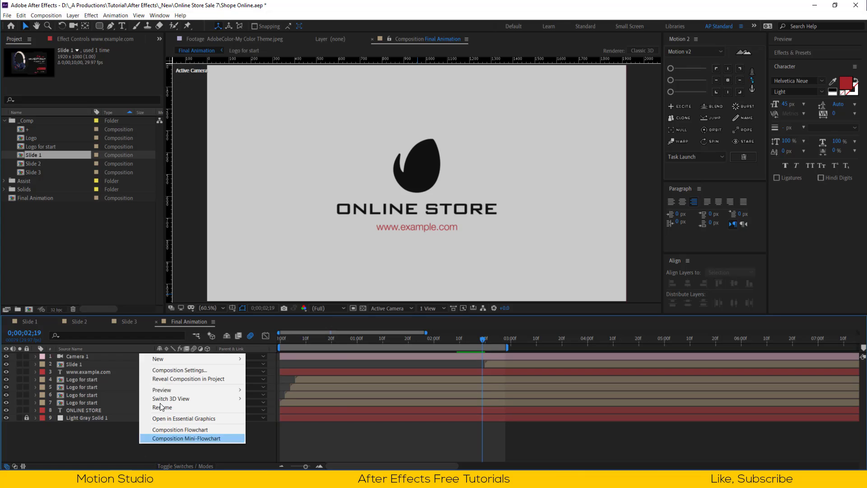
mouse_move(183, 359)
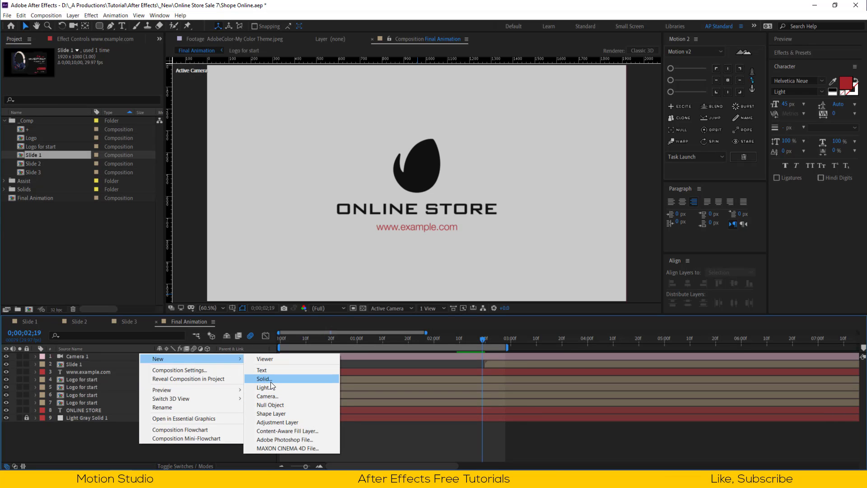
click(270, 405)
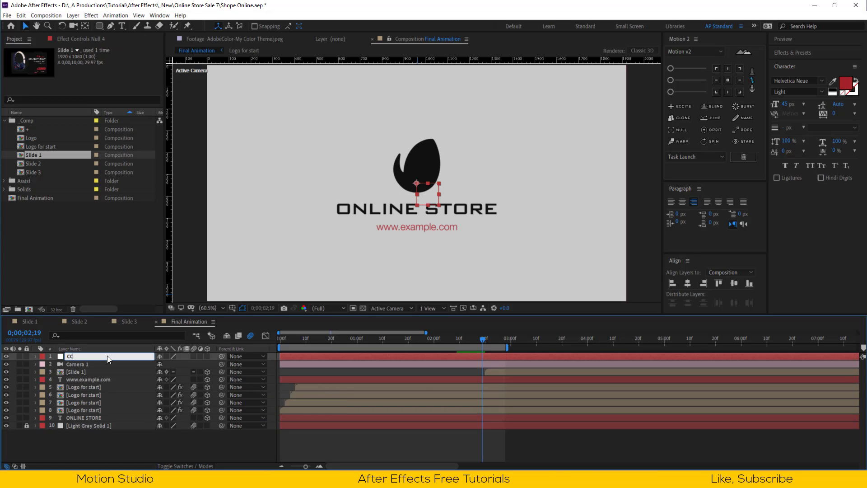
key(Return)
drag(222, 365, 161, 357)
Separate the CC null's Position into X, Y and Z dimensions
key(p)
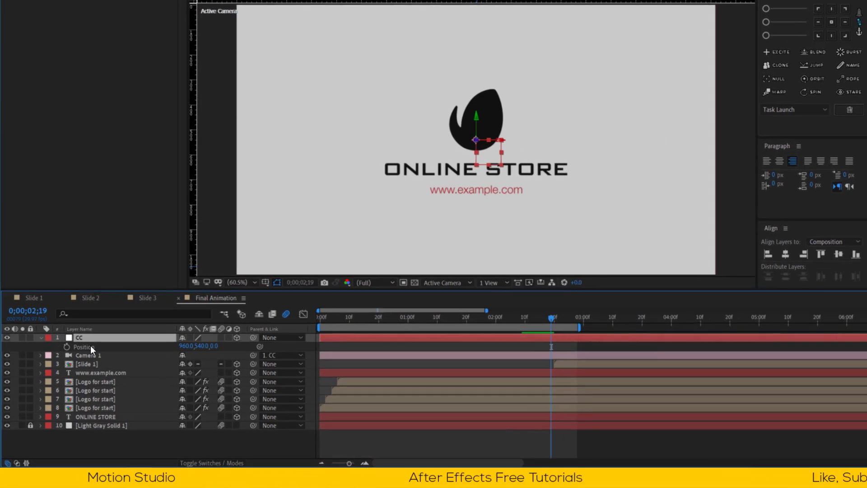
right_click(80, 363)
click(182, 306)
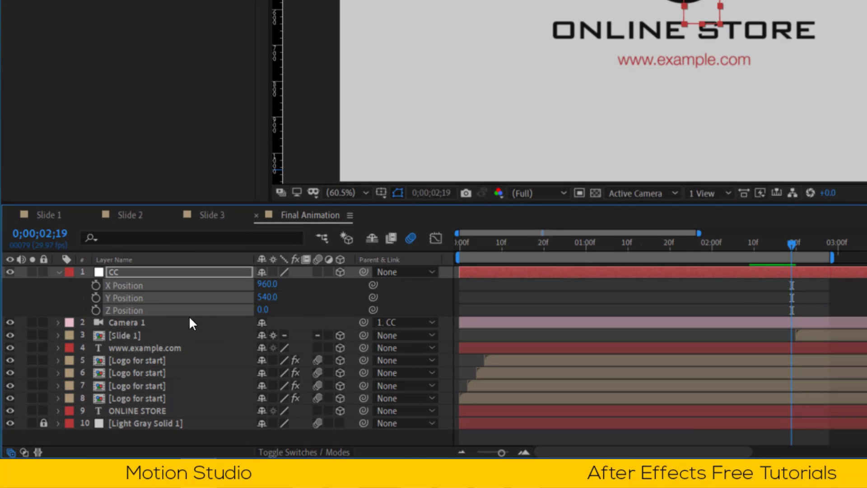
drag(267, 297, 300, 313)
key(ctrl+z)
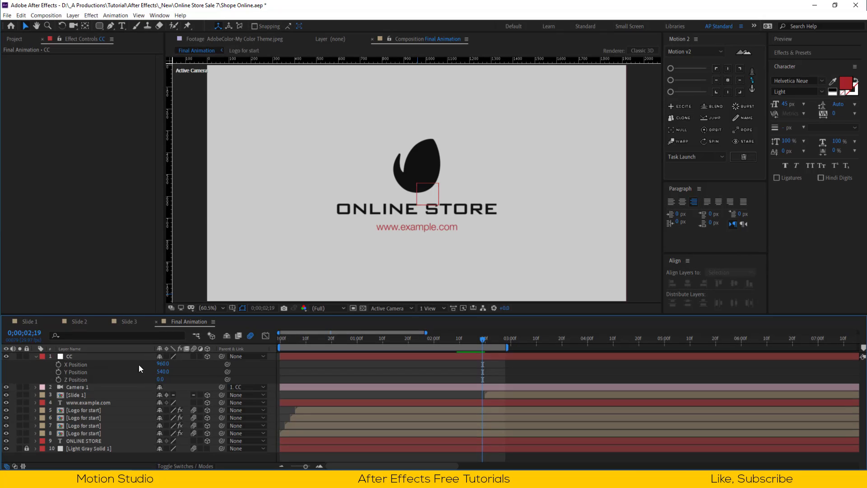
Keyframe the CC null's X Position at 0;00;02;19 and to 2655 at 0;00;02;29 with Easy Ease, leaving Z Position without keyframes
click(59, 379)
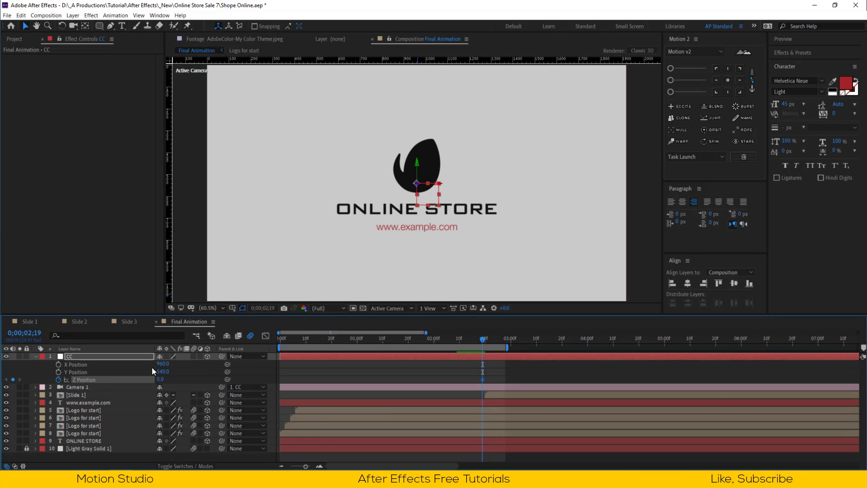
click(59, 364)
key(shift+Page_Down)
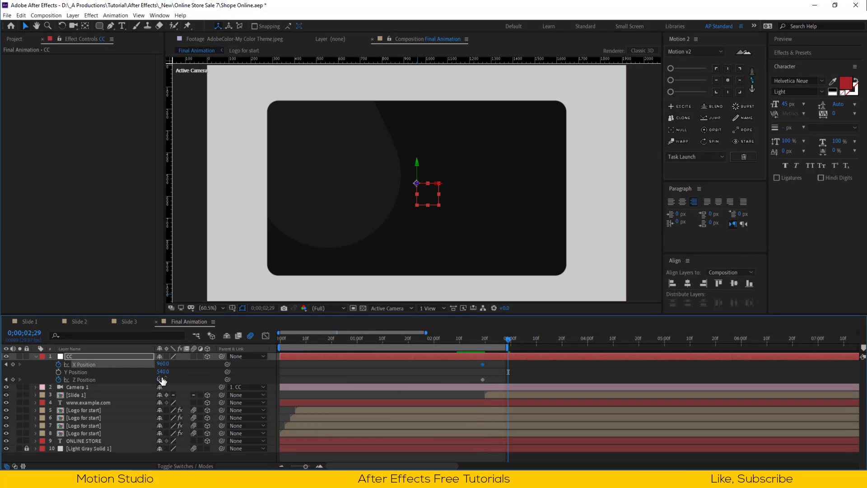
mouse_move(163, 379)
mouse_down()
mouse_move(144, 378)
mouse_move(147, 368)
mouse_move(456, 372)
mouse_move(174, 380)
mouse_up()
key(ctrl+z)
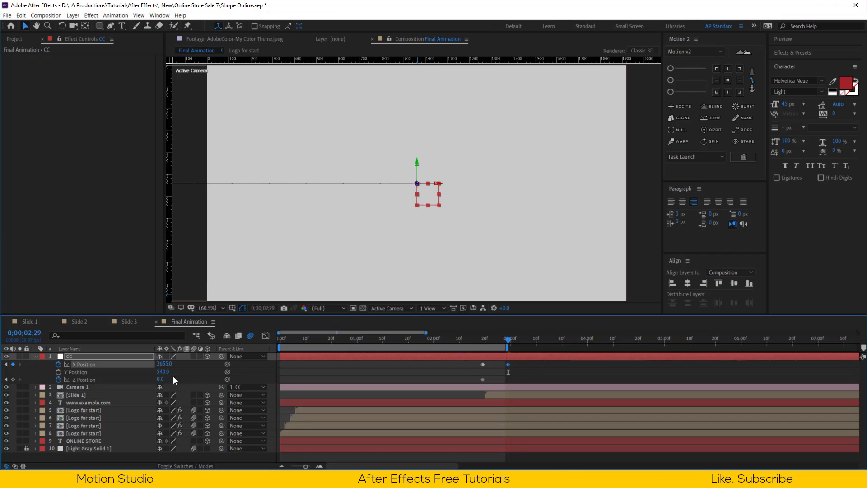
click(58, 379)
click(99, 364)
Move the Slide 1 layer horizontally to the centre of the camera's view at 0;00;02;29
click(96, 396)
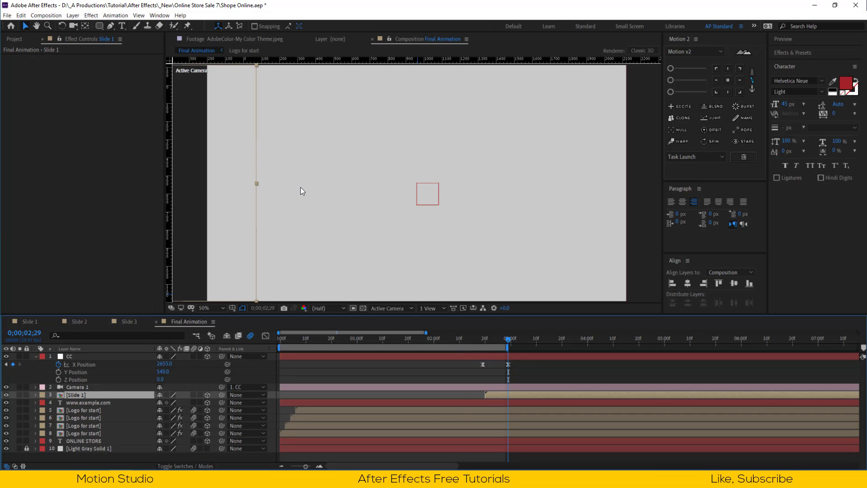
scroll(300, 187, down, 3)
drag(273, 186, 427, 187)
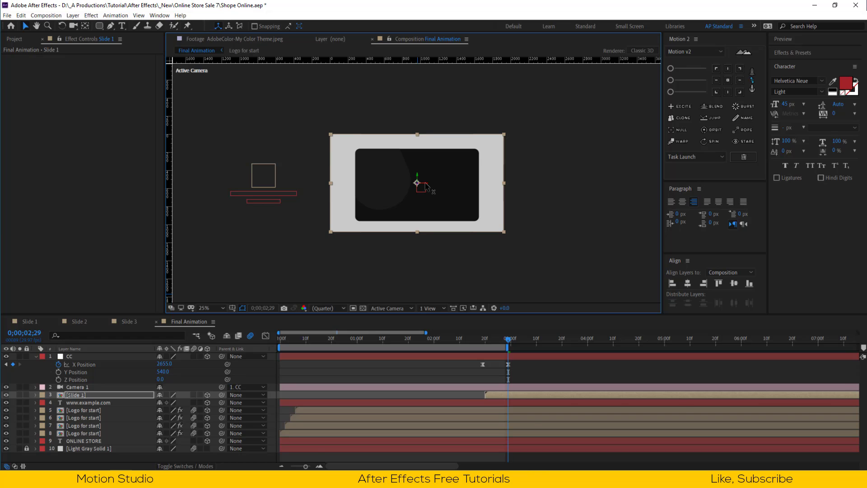
click(211, 309)
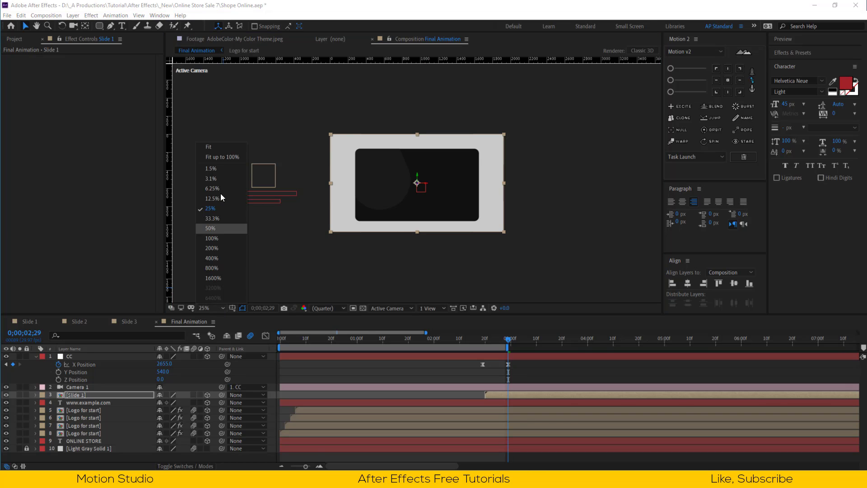
click(220, 147)
click(268, 373)
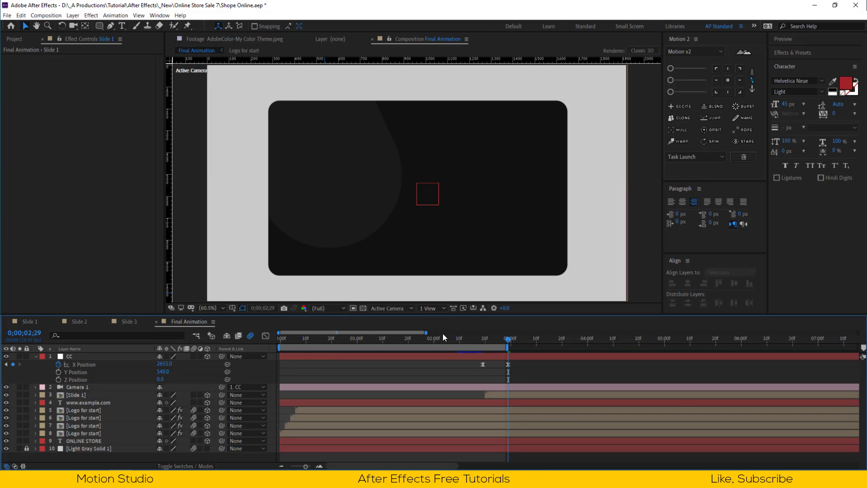
click(462, 338)
drag(481, 338, 493, 341)
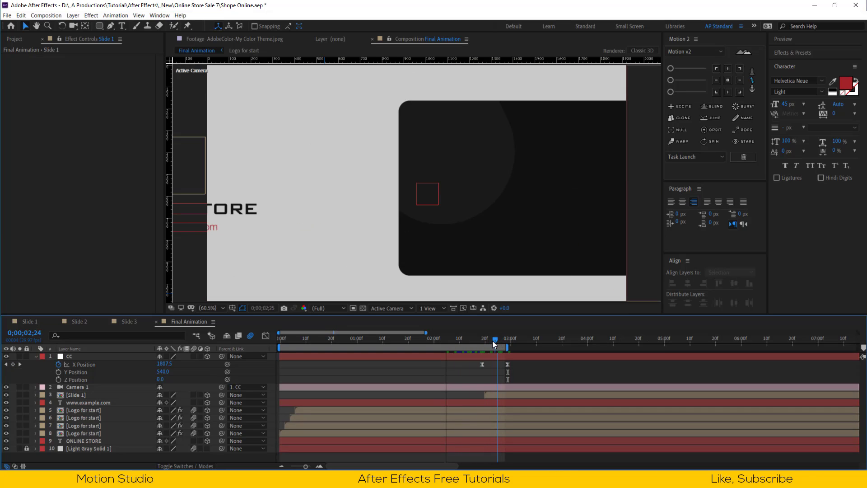
click(193, 403)
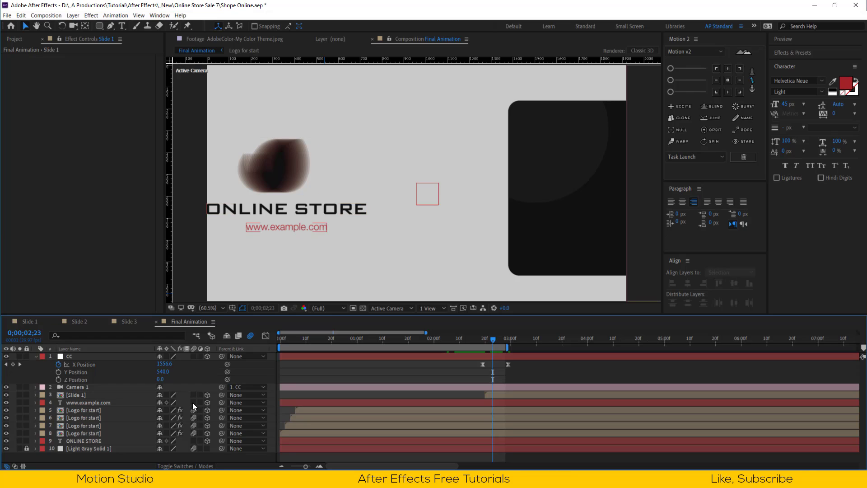
click(193, 395)
click(194, 441)
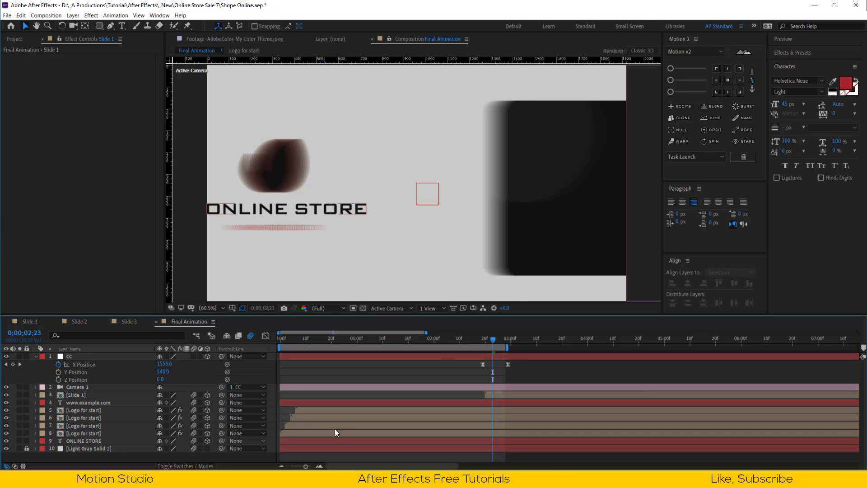
drag(476, 339, 532, 346)
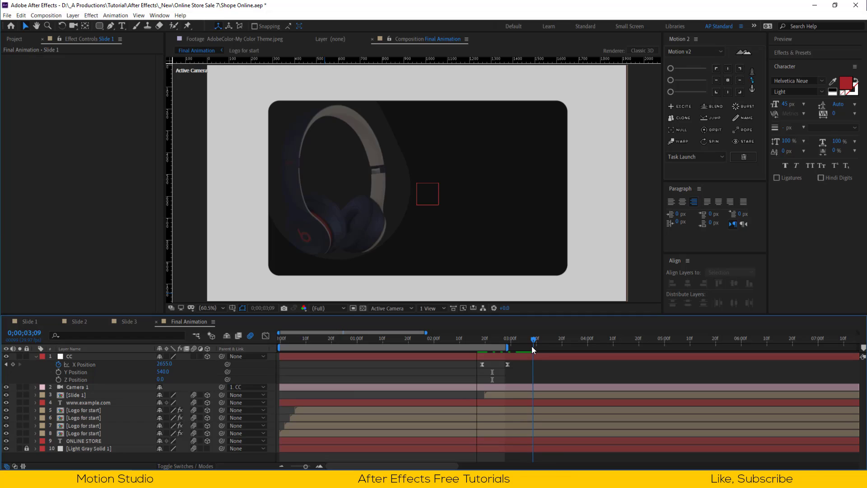
Extend the work area to the full composition length and show the whole 30-second timeline
click(213, 305)
click(219, 145)
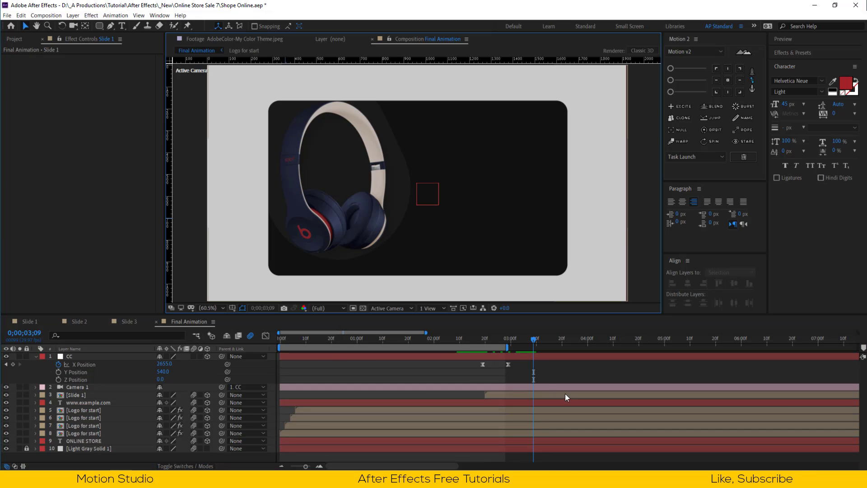
double_click(495, 348)
key(semicolon)
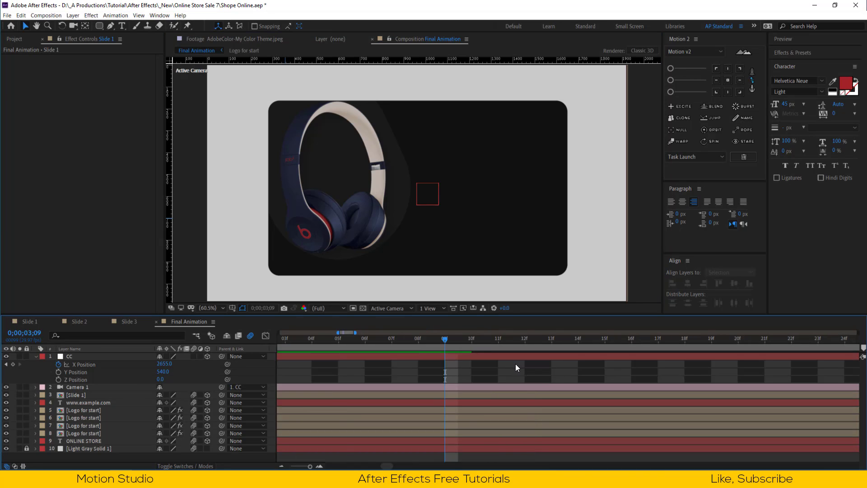
key(semicolon)
Add a CC X Position keyframe at 0;00;08;24 and set the value to 4473 at 0;00;09;04
drag(386, 340, 449, 345)
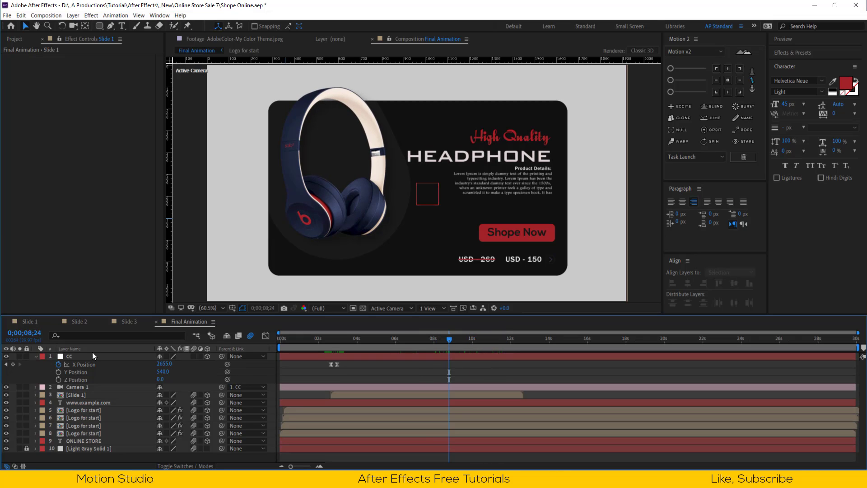
click(13, 364)
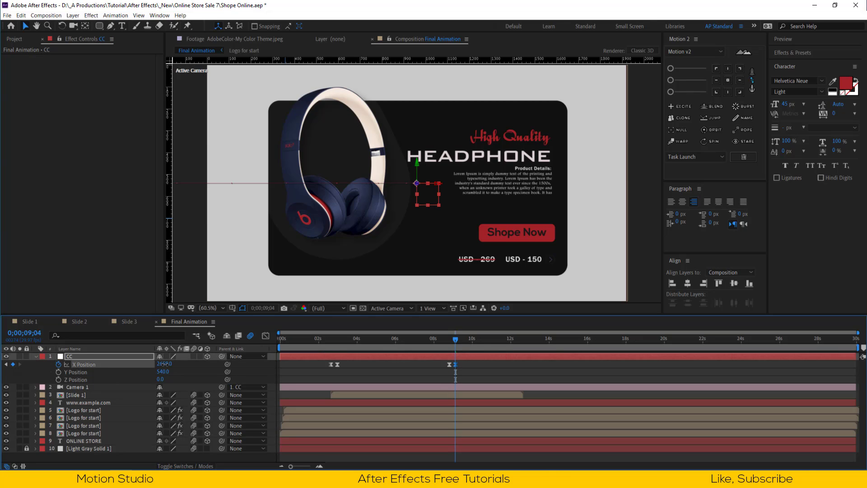
drag(164, 363, 328, 377)
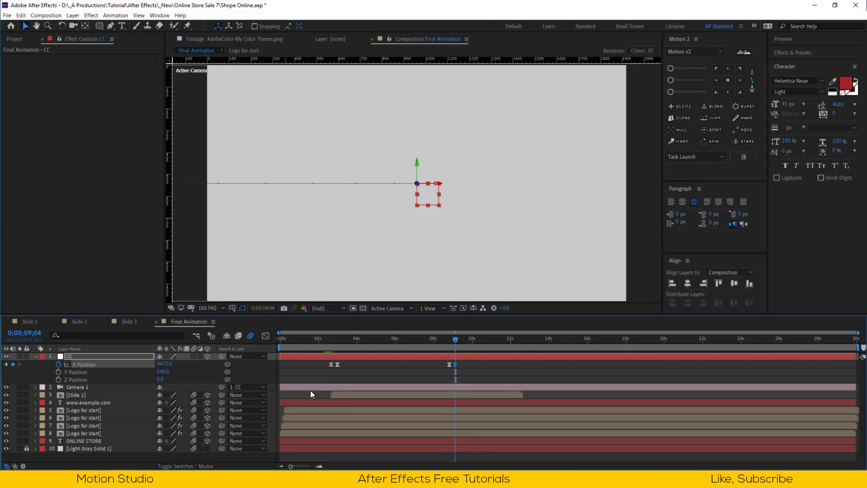
Add the Slide 2 composition as a 3D layer starting at about nine seconds
key(comma)
key(comma)
key(comma)
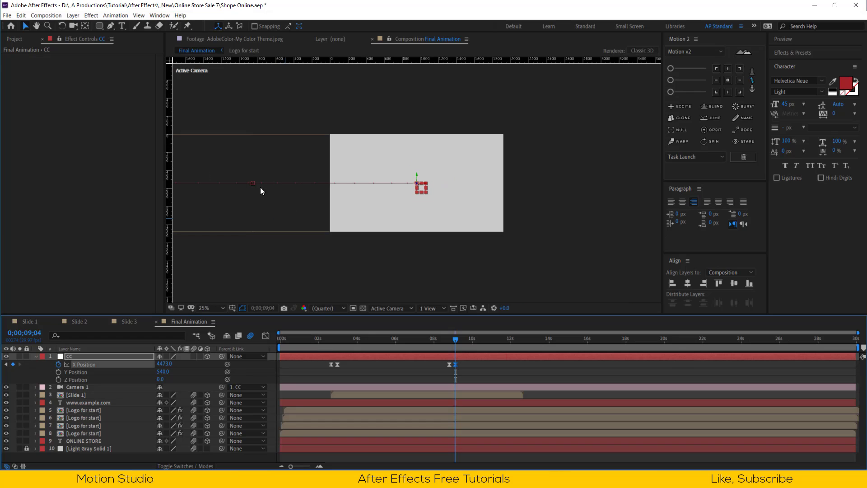
click(16, 39)
drag(35, 165, 416, 184)
drag(294, 356, 465, 354)
click(207, 356)
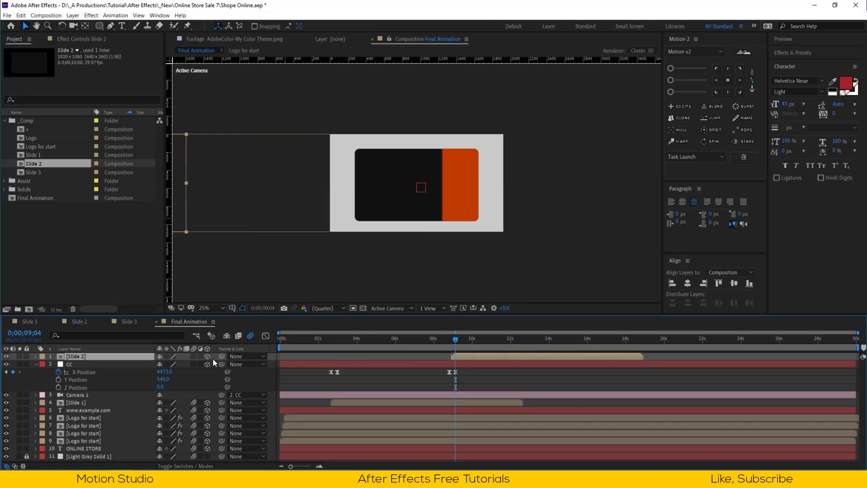
Move the Slide 2 layer horizontally into the camera's view at its stop and turn on its motion blur
scroll(418, 186, down, 1)
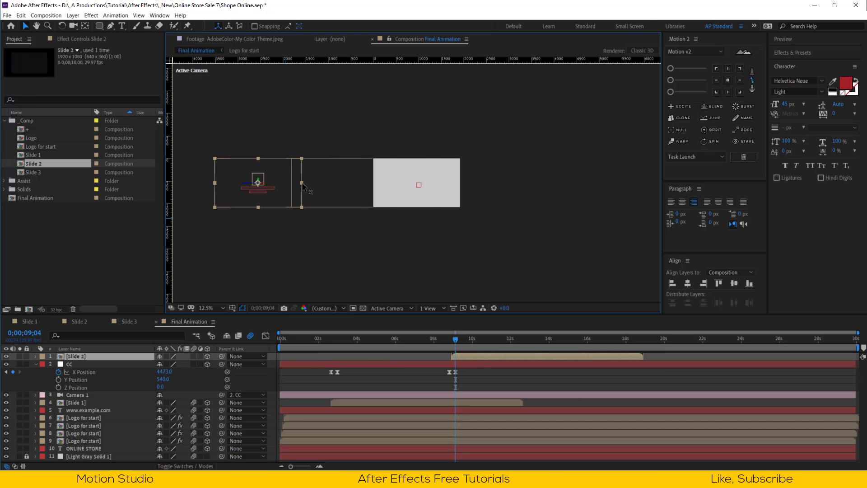
click(213, 308)
click(216, 187)
drag(455, 341, 461, 357)
click(194, 356)
key(equal)
key(minus)
key(space)
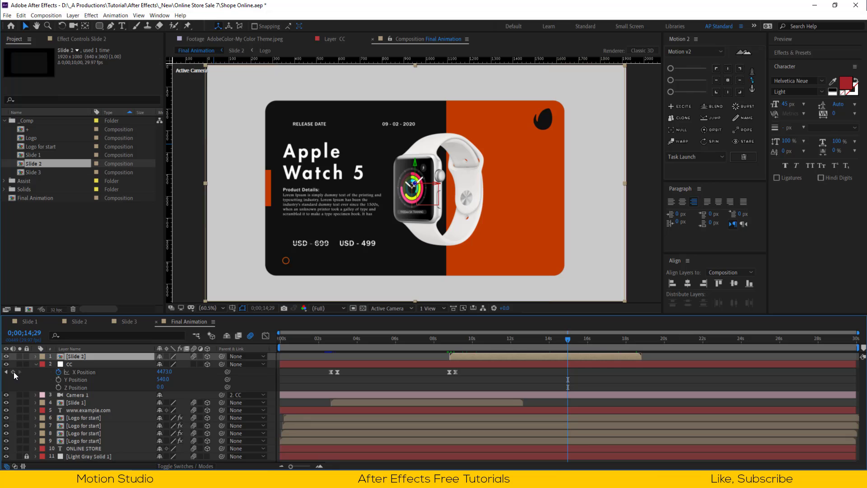
Add a CC X Position keyframe at 0;00;14;29 and set the value to 6183 at 0;00;15;09
click(13, 372)
key(shift+Page_Down)
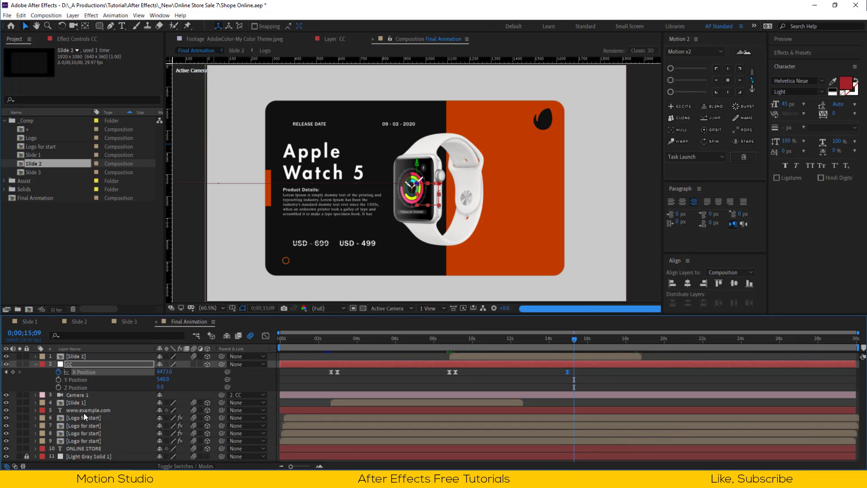
drag(170, 372, 296, 385)
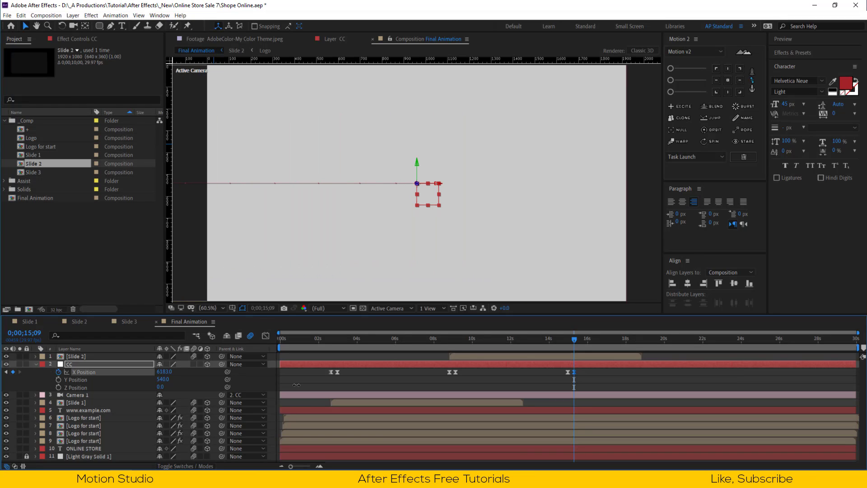
Add the Slide 3 composition as the uppermost layer, starting at about 0;00;15;00
drag(45, 172, 416, 182)
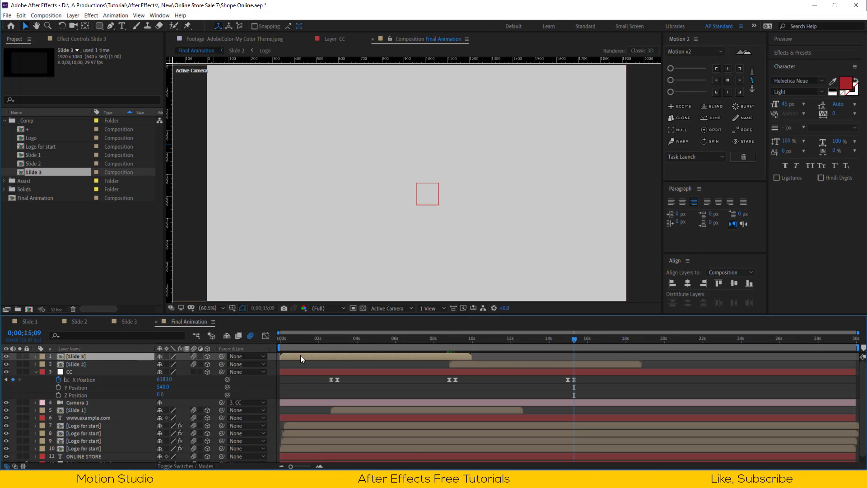
drag(300, 355, 549, 358)
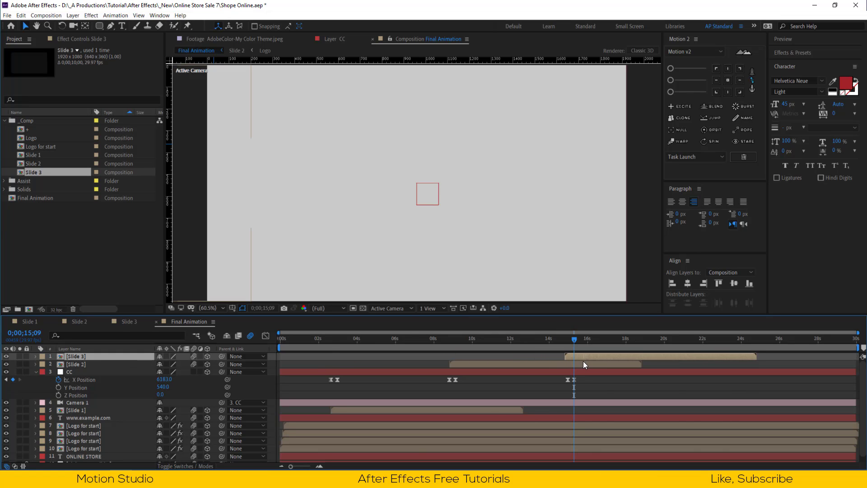
key(=)
key(=)
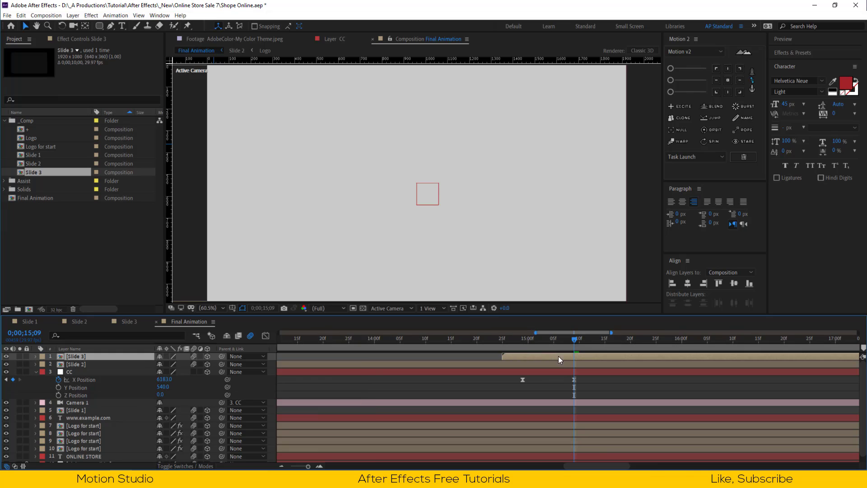
drag(576, 357, 587, 357)
Move the Slide 3 layer horizontally into the camera's view at 0;00;15;09
key(-)
key(-)
key(-)
scroll(367, 185, down, 5)
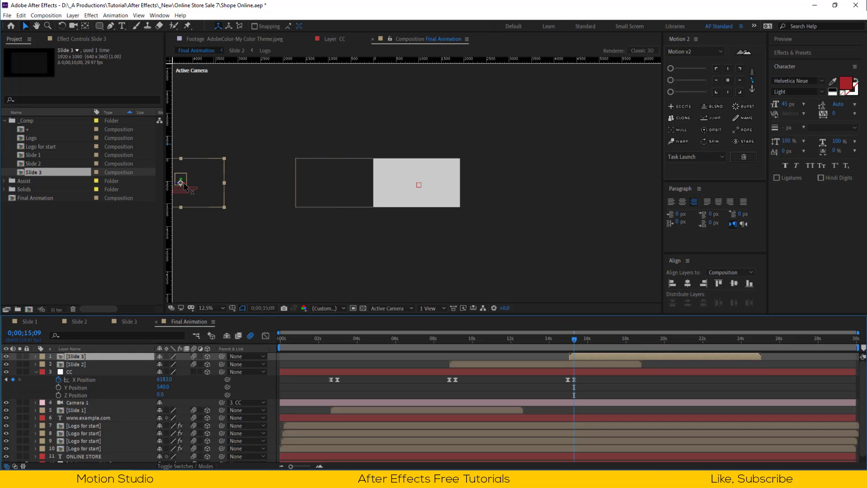
drag(184, 185, 420, 214)
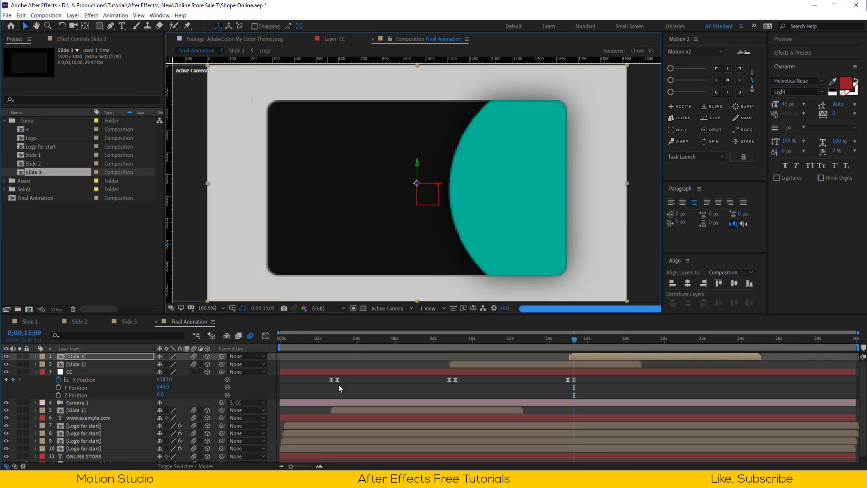
Check how Slide 3's animation plays out, inspecting the Glass layer's mask keyframe timing inside its composition, and return to Final Animation
drag(575, 339, 719, 344)
key(space)
double_click(717, 361)
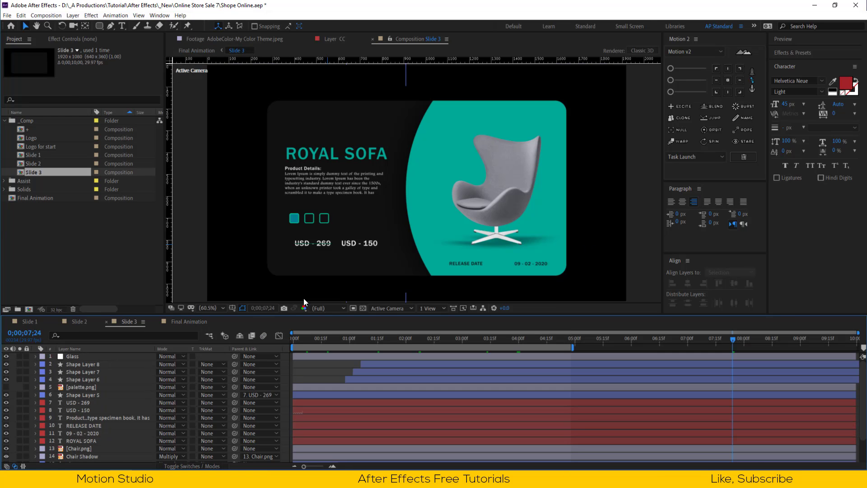
click(364, 308)
key(u)
key(j)
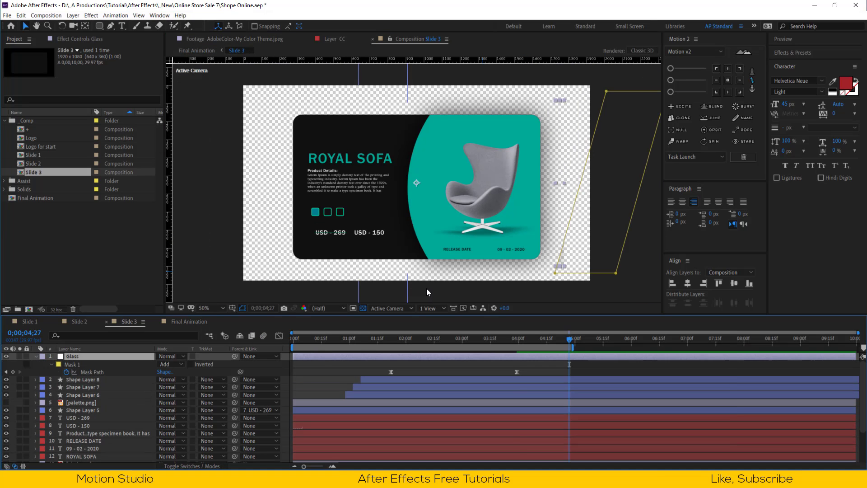
key(j)
scroll(618, 156, down, 1)
double_click(531, 137)
drag(530, 137, 542, 137)
click(188, 321)
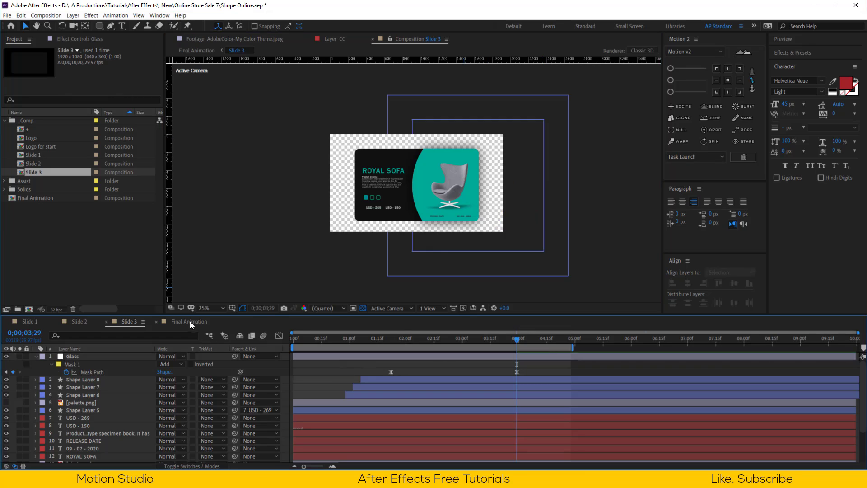
Place the CC null above all layers, add an X Position keyframe at 0;00;21;22 and set the value to 8046 at 0;00;22;02
drag(82, 372, 77, 356)
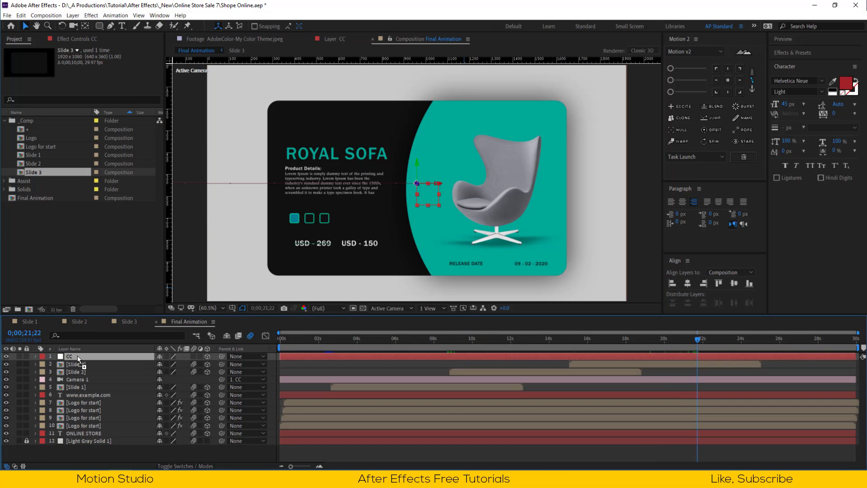
key(p)
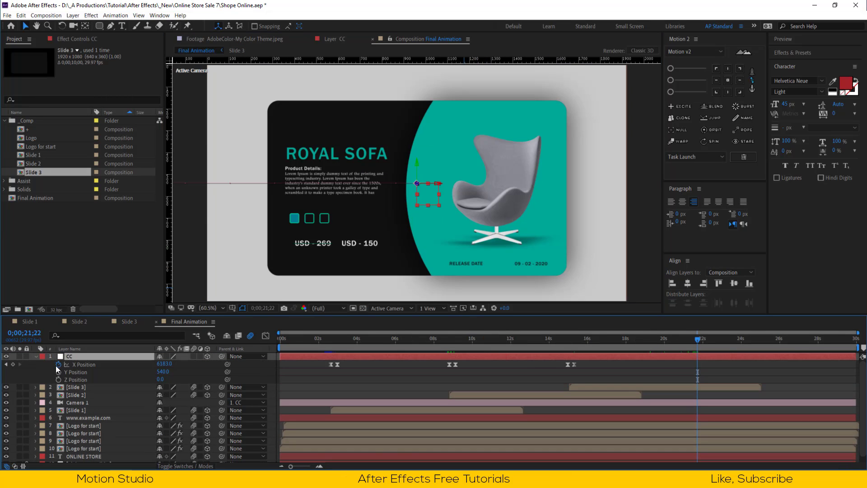
click(13, 364)
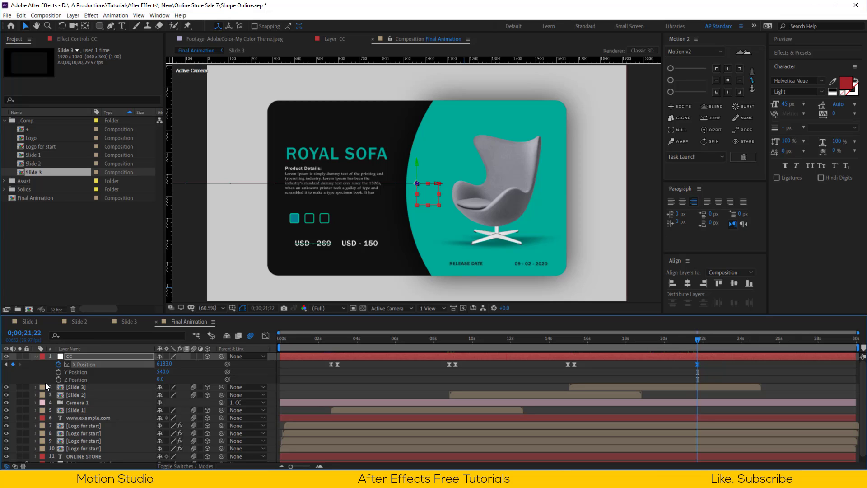
drag(163, 363, 337, 367)
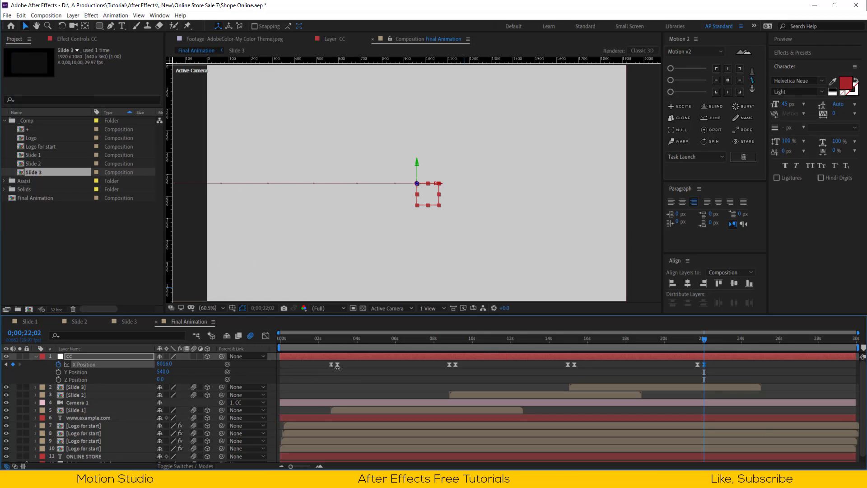
Duplicate the web address, four Logo for start and ONLINE STORE layers, group the copies above the originals and label them pink
click(75, 419)
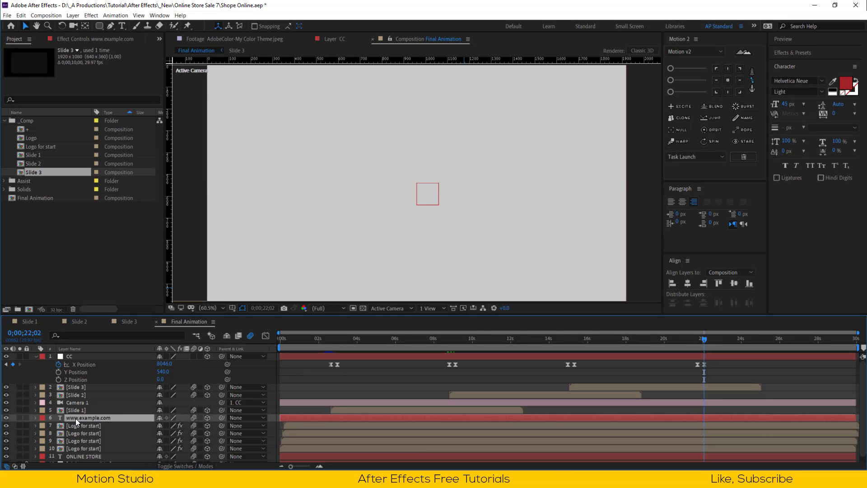
scroll(75, 418, down, 1)
shift+click(86, 448)
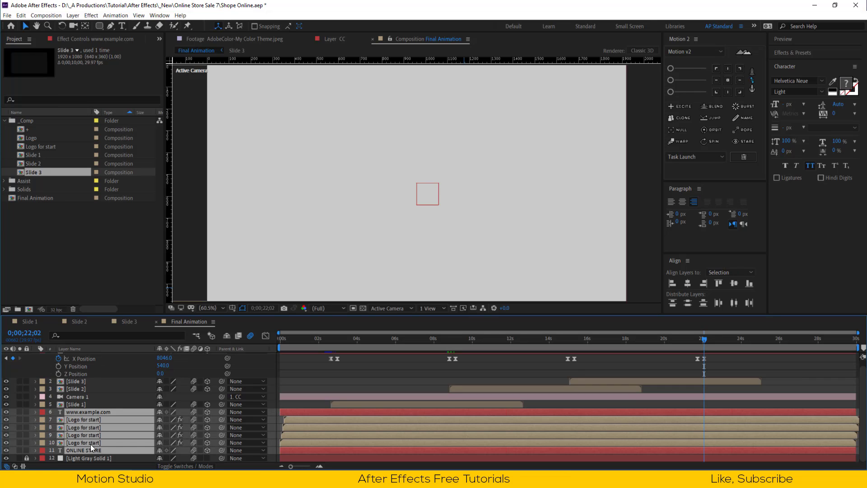
key(ctrl+d)
drag(83, 428, 91, 408)
click(42, 412)
click(59, 388)
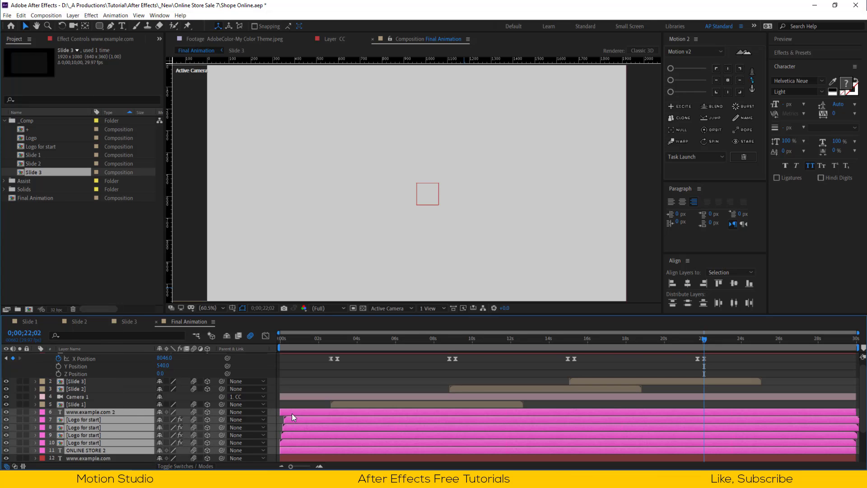
Shift the duplicated logo and text layers in time to start from about 0;00;21;20
drag(527, 413, 707, 414)
key(equal)
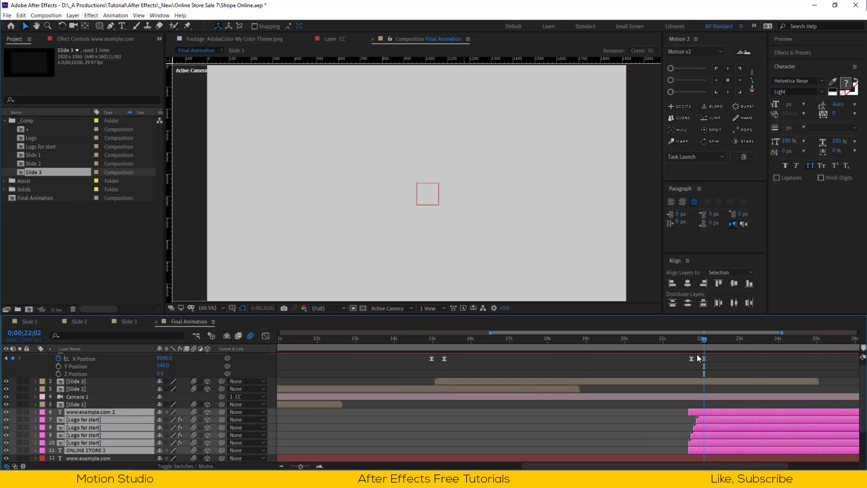
drag(709, 410, 711, 410)
Move the duplicated logo and text layers horizontally into the camera's view at 0;00;22;02, with the title/action safe guides shown
scroll(393, 219, down, 3)
scroll(393, 219, down, 2)
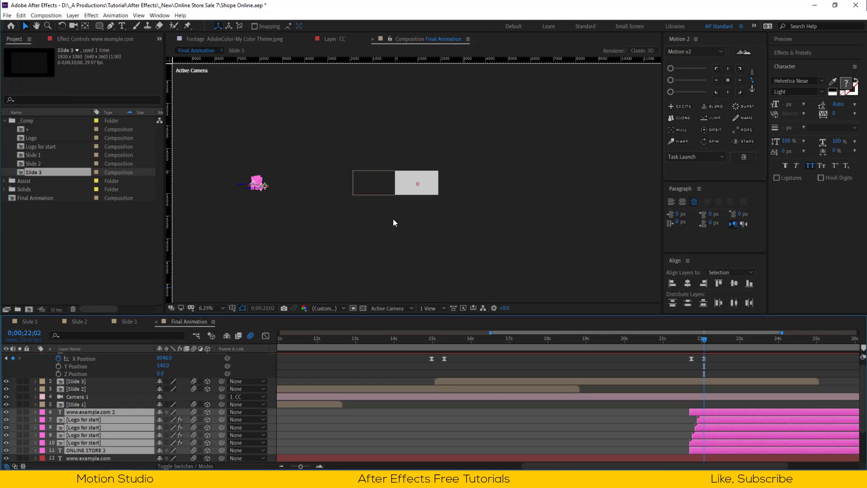
key(grave)
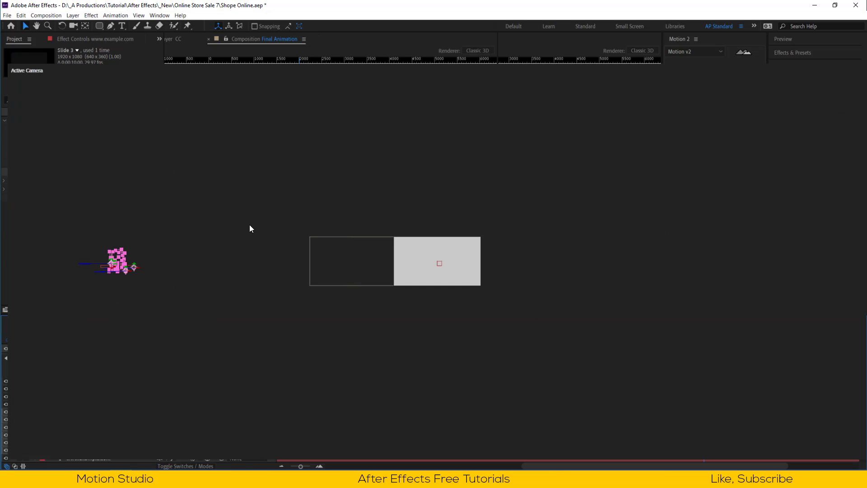
drag(172, 267, 246, 238)
key(v)
key(period)
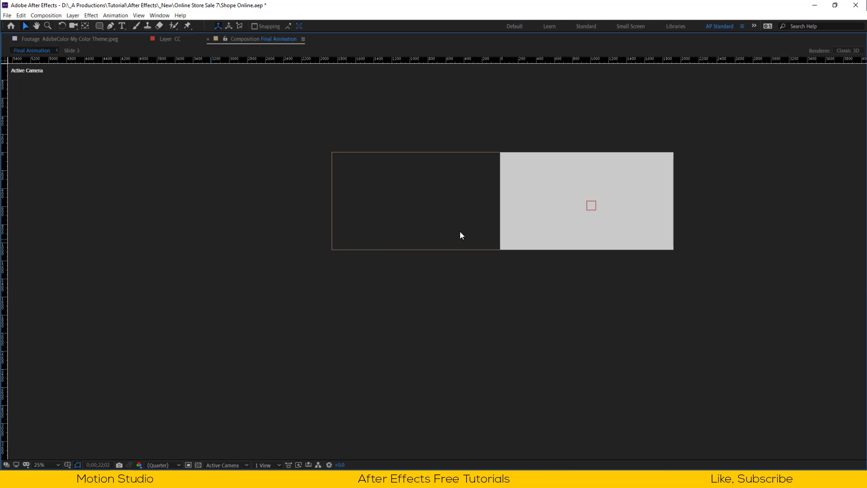
key(comma)
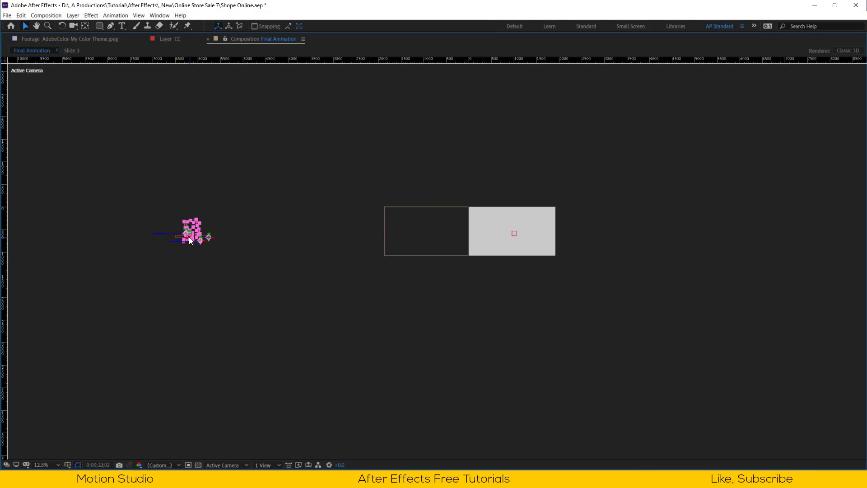
key(period)
key(h)
drag(142, 245, 394, 244)
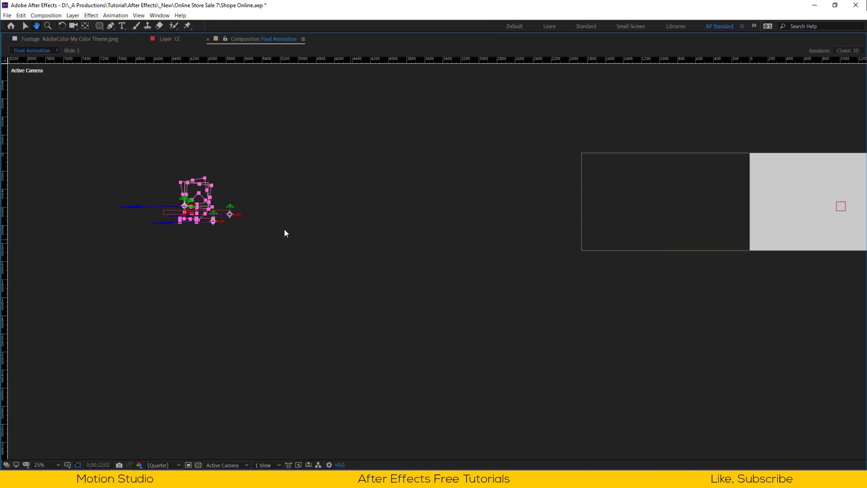
key(v)
drag(241, 218, 823, 226)
key(grave)
key(shift+slash)
Preview the closing logo and web address animation after the camera's last move
key(space)
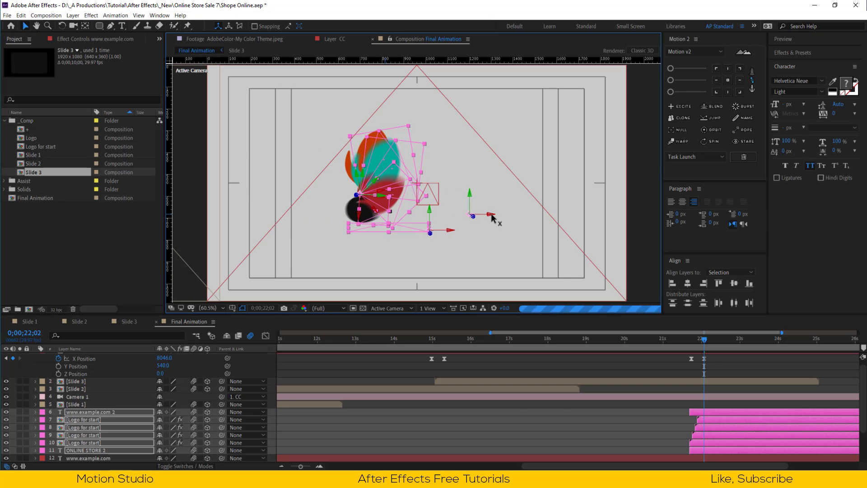
click(390, 405)
key(minus)
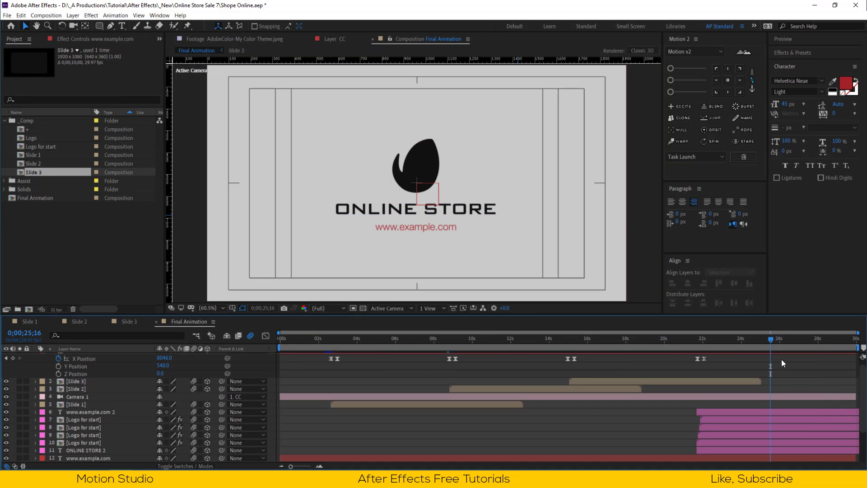
click(701, 340)
key(space)
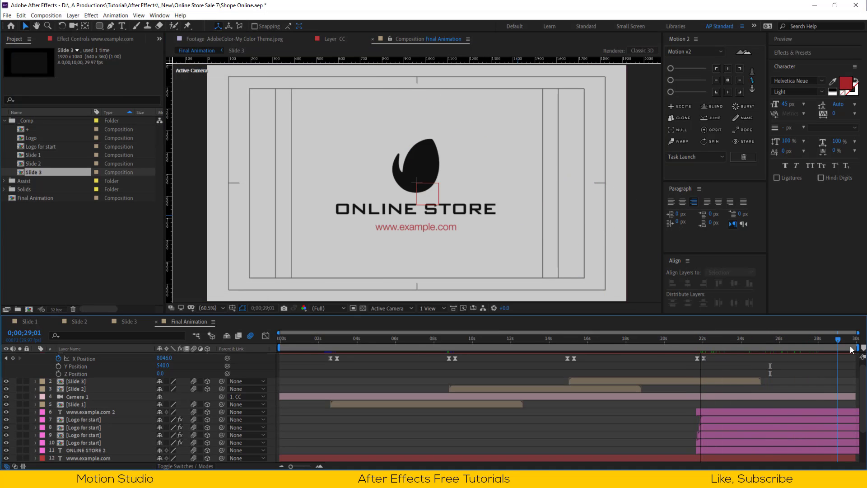
Create a 1920 x 1080 black (000000) solid above all layers and trim its start to 0;00;29;04
right_click(272, 296)
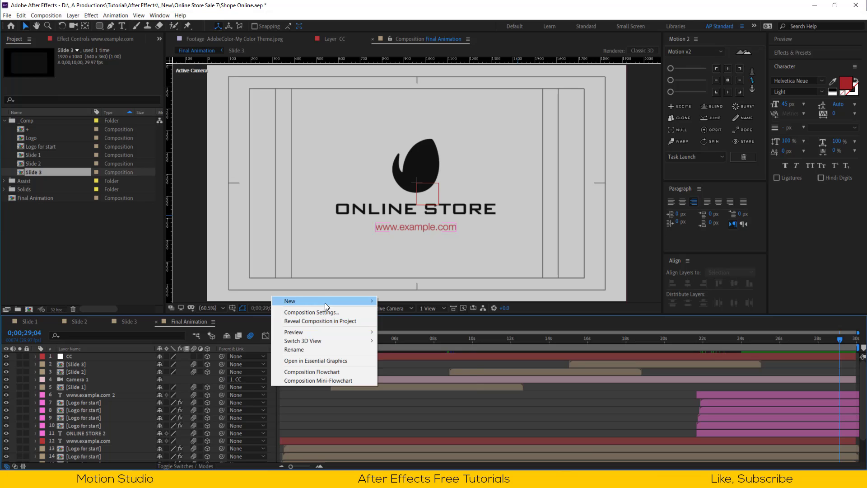
mouse_move(343, 300)
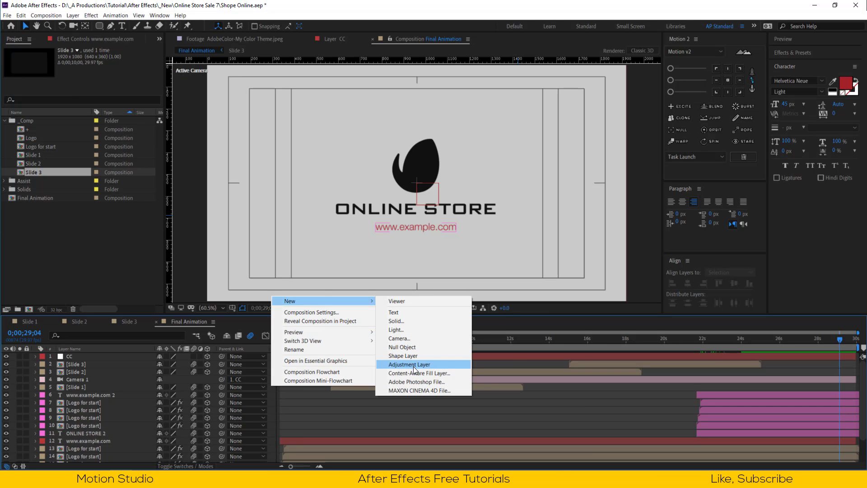
click(403, 321)
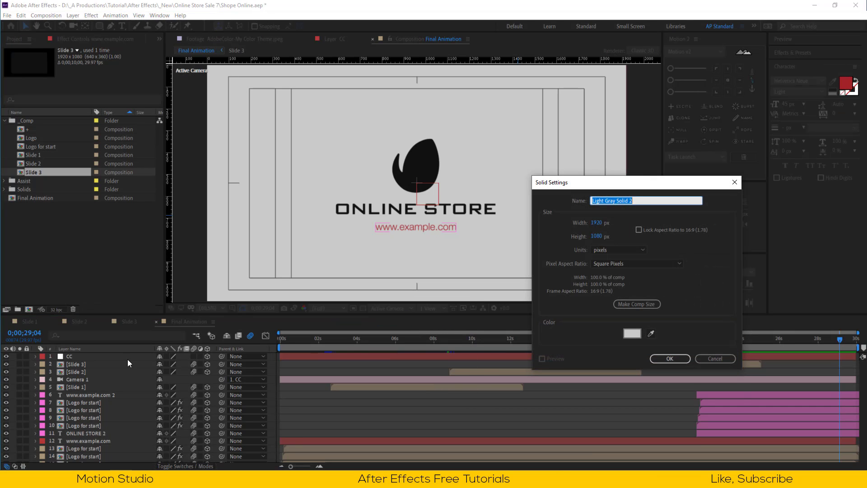
click(633, 334)
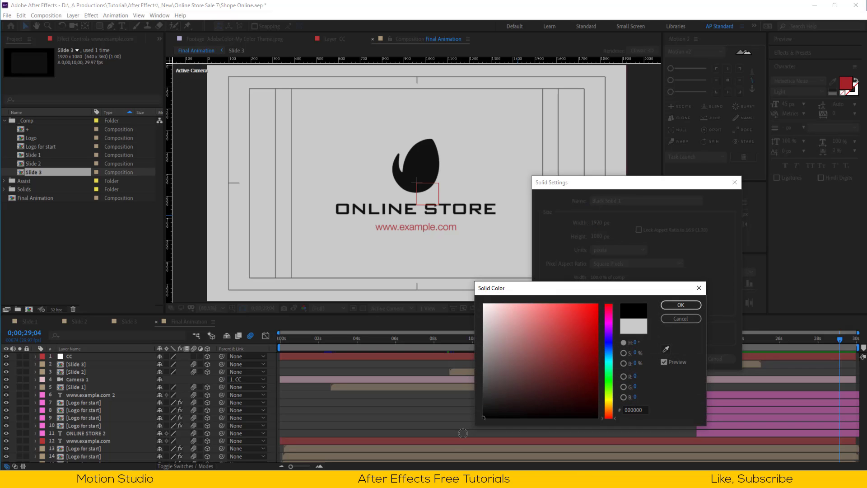
key(Return)
key(Return)
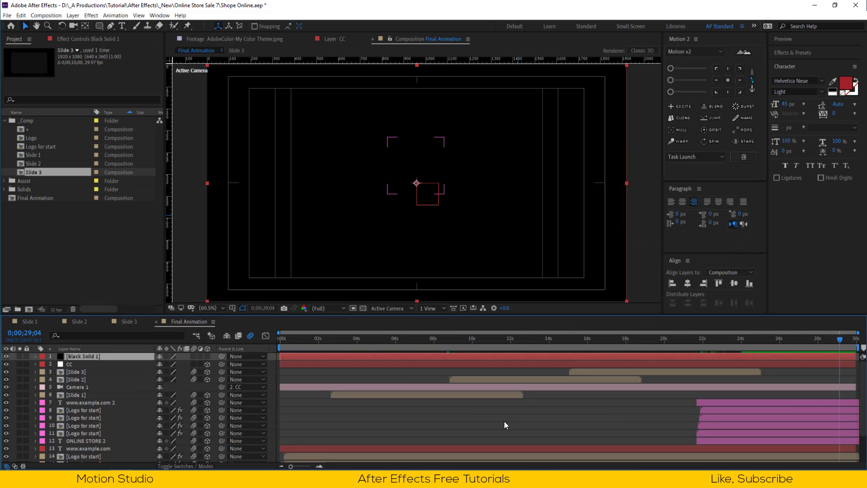
key(alt+bracketleft)
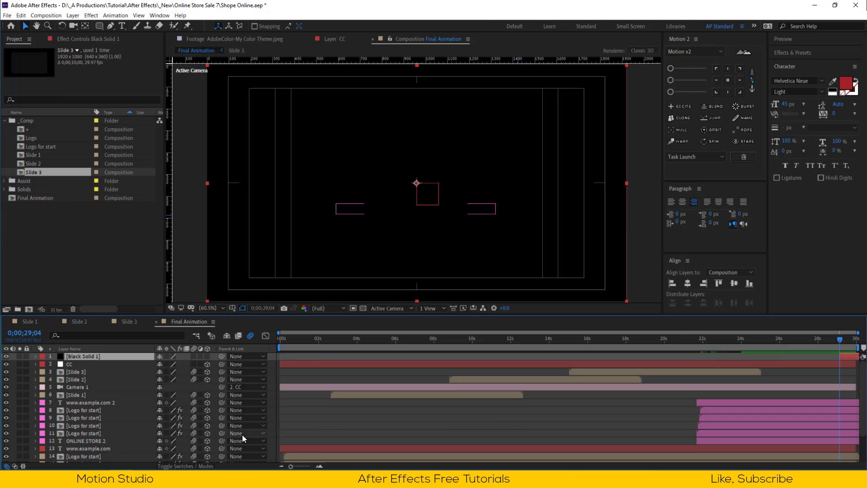
Keyframe the black solid's opacity from 0% at 0;00;29;04 to 100% at 0;00;29;29
key(t)
drag(170, 362, 45, 365)
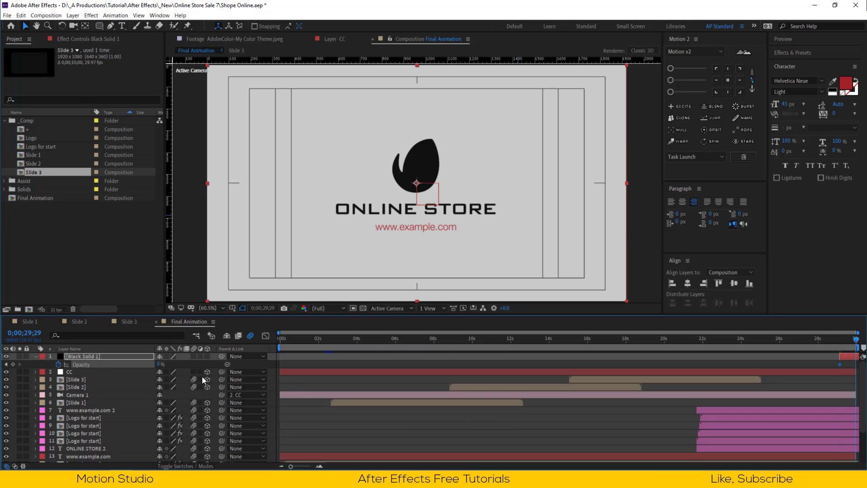
drag(158, 364, 355, 366)
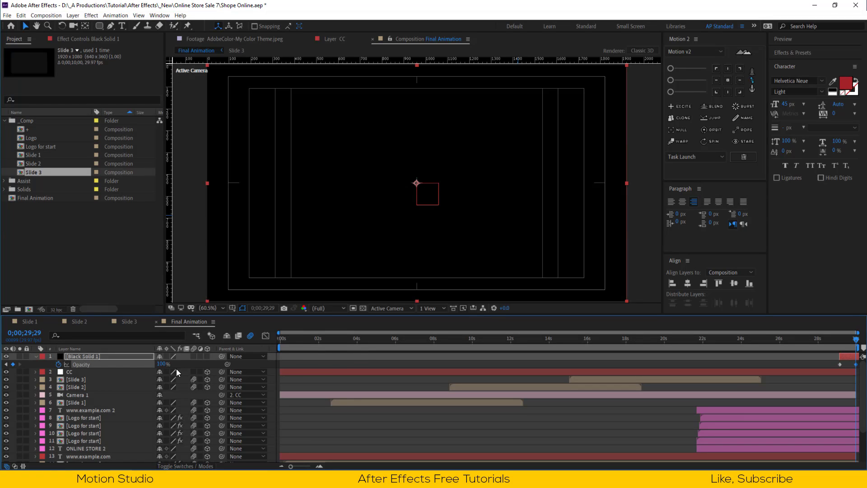
click(835, 361)
Enable X, Y and Z Rotation keyframing on the Slide 1 layer at 0;00;03;17
drag(823, 341, 331, 364)
click(352, 404)
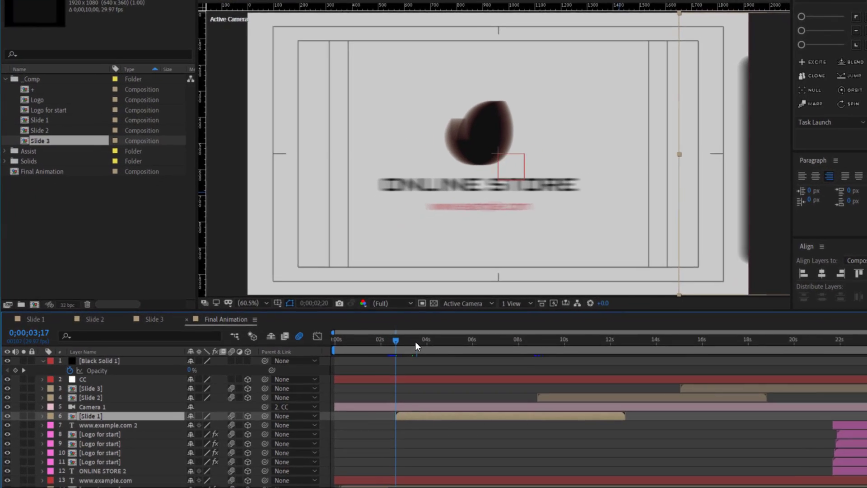
click(415, 341)
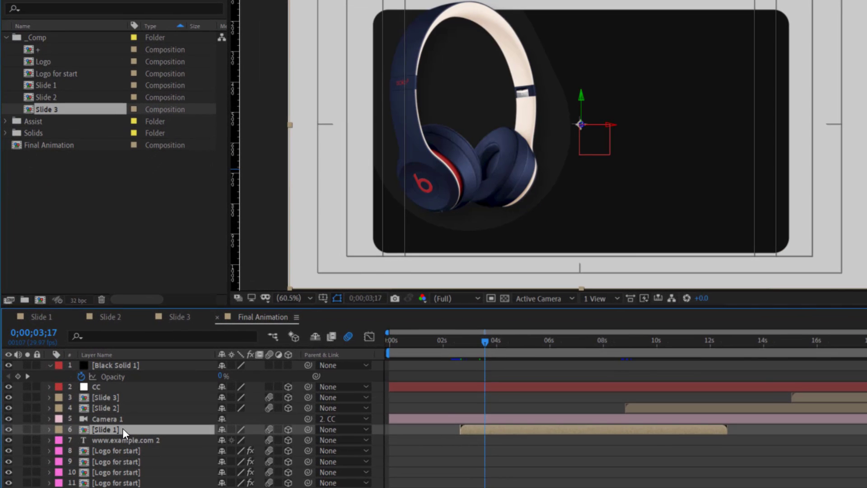
key(r)
drag(80, 453, 79, 473)
click(295, 459)
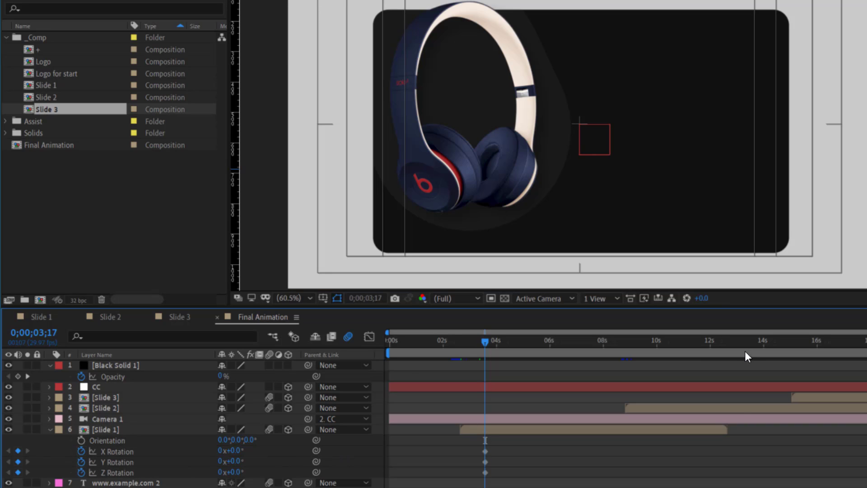
Keyframe Slide 1's Y Rotation at -13° and X Rotation at -16° at 0;00;08;09, and move its first rotation keyframes to the layer's start
click(611, 345)
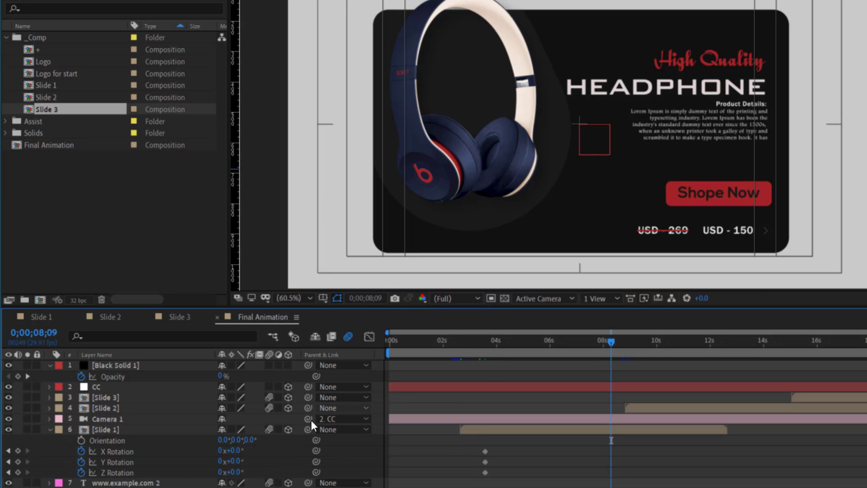
drag(236, 462, 222, 461)
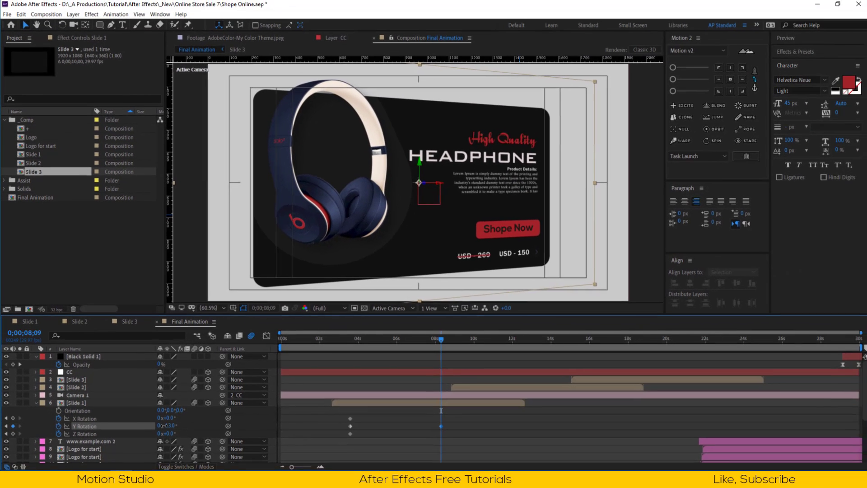
drag(164, 426, 163, 418)
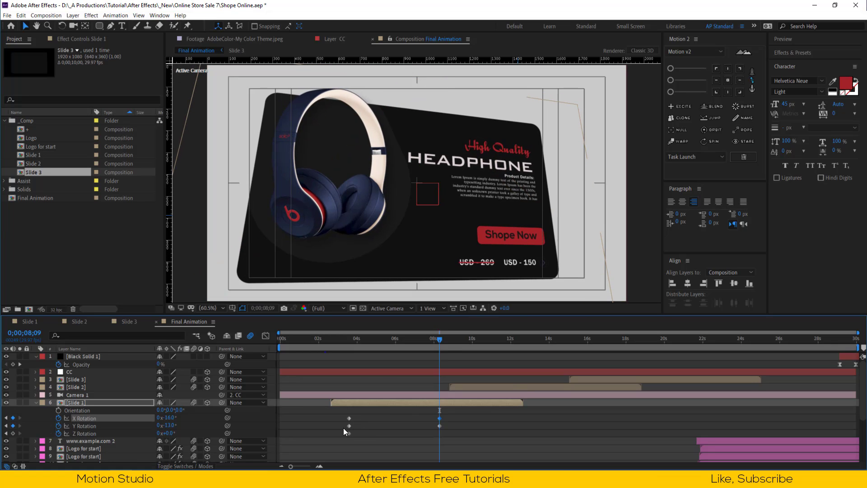
drag(357, 415, 343, 433)
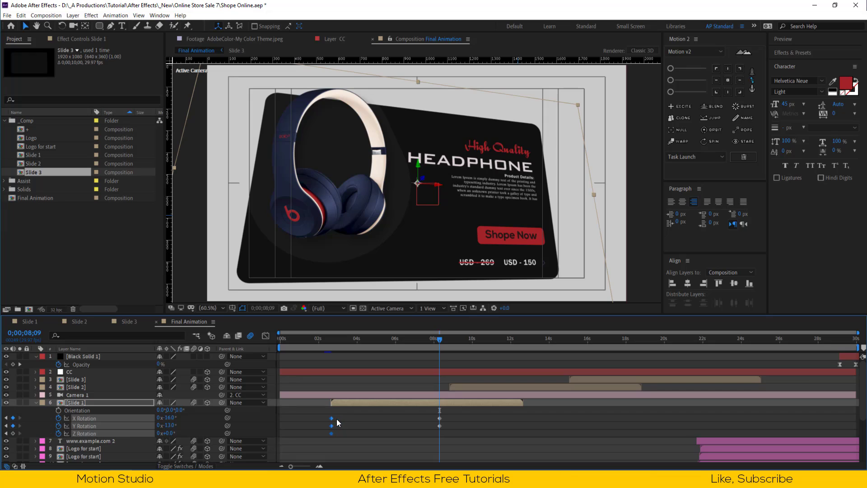
Remove Slide 1's Z Rotation keyframing and Easy Ease its X and Y Rotation keyframes, placing the end pair at 0;00;09;06
drag(451, 413, 275, 432)
click(77, 433)
click(334, 435)
key(F9)
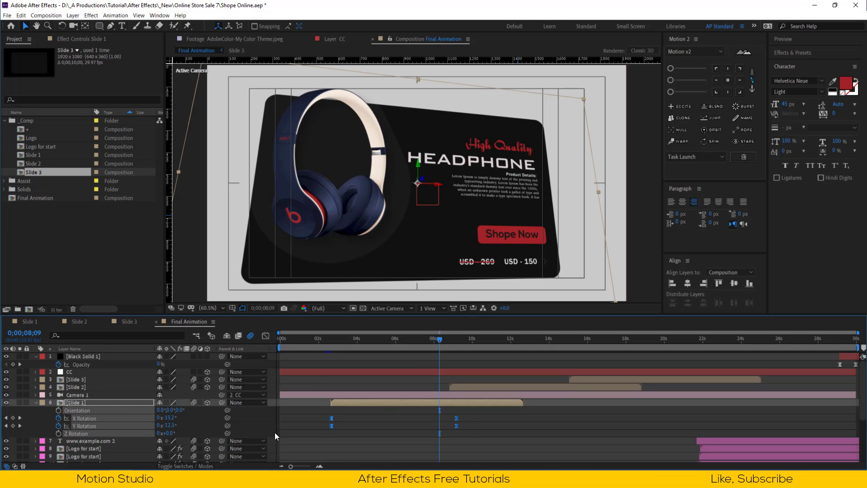
click(369, 421)
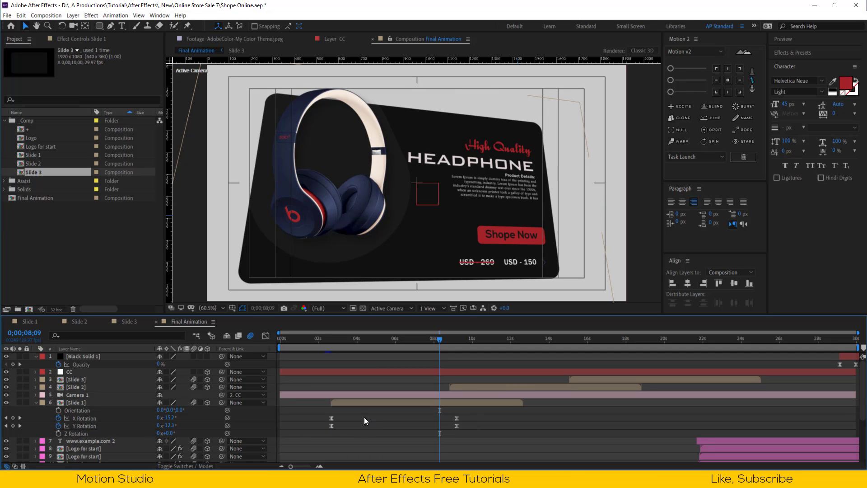
Copy Slide 1's X and Y Rotation keyframes and paste them onto the Slide 2 layer at 0;00;09;06
click(87, 418)
shift+click(91, 425)
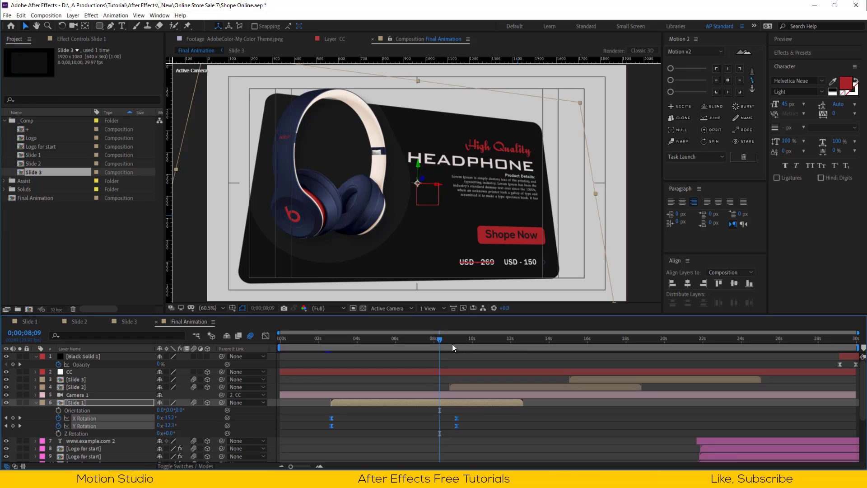
drag(453, 342, 456, 342)
click(462, 388)
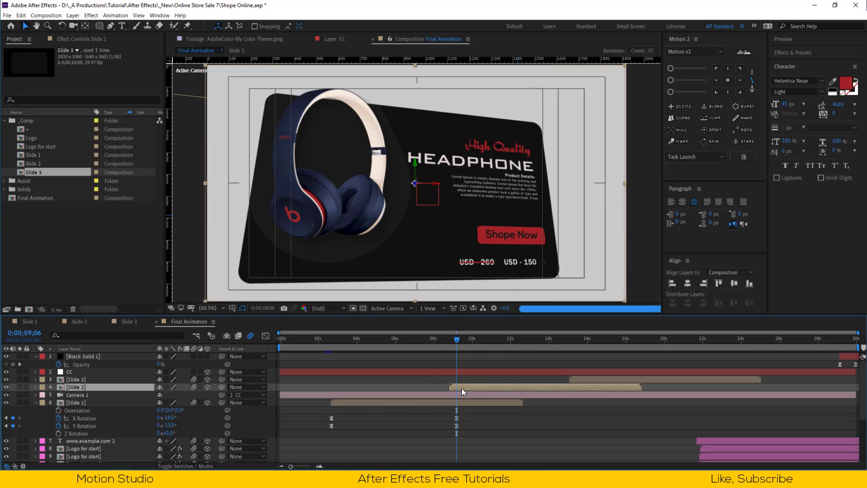
key(ctrl+v)
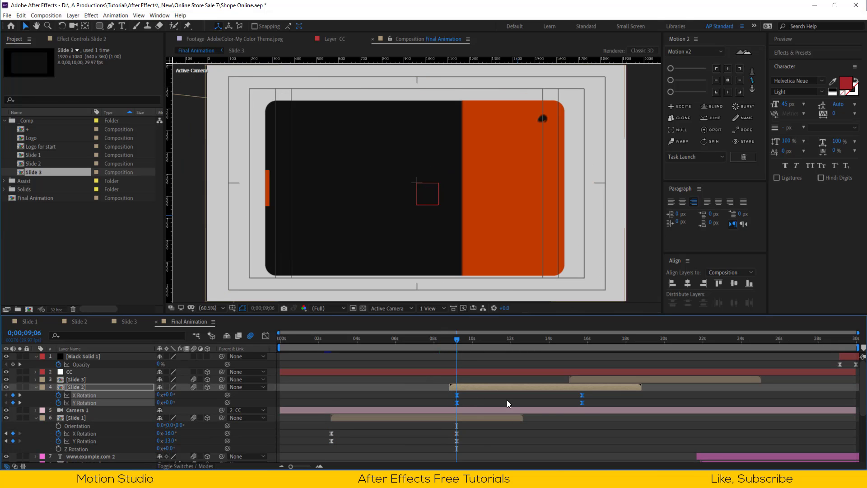
Time-reverse Slide 2's X and Y Rotation keyframes and shift them back to the layer's start
drag(591, 408, 590, 407)
right_click(457, 397)
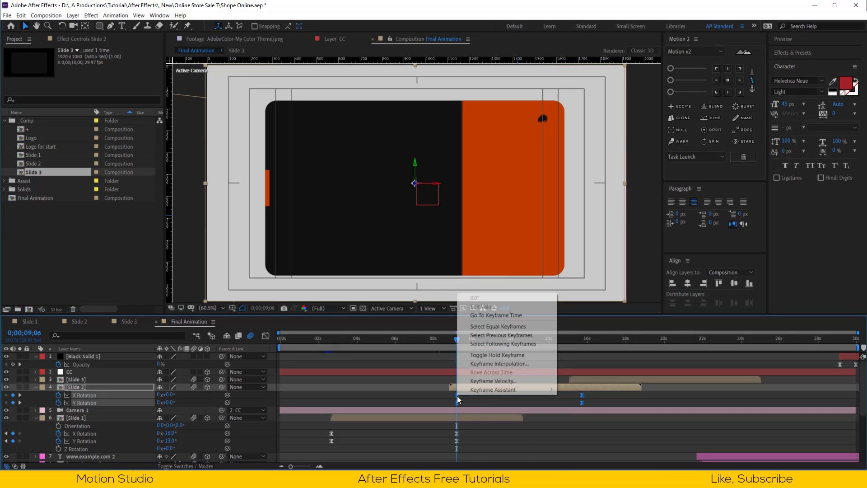
mouse_move(524, 389)
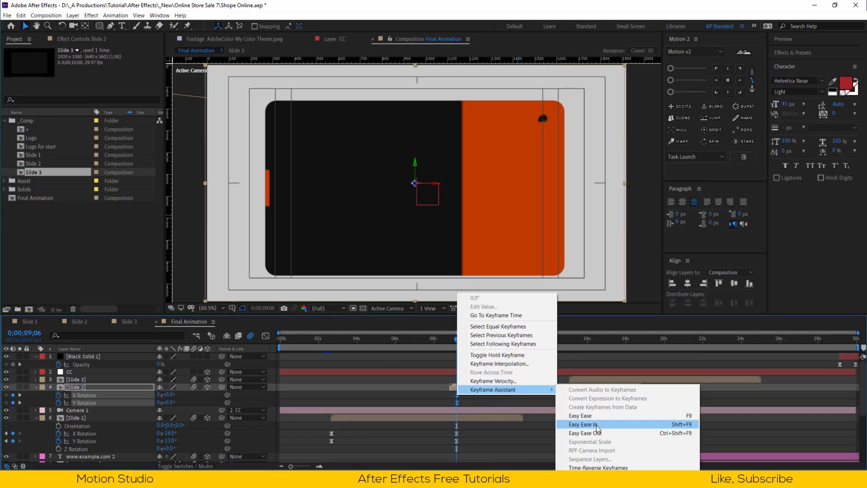
click(596, 468)
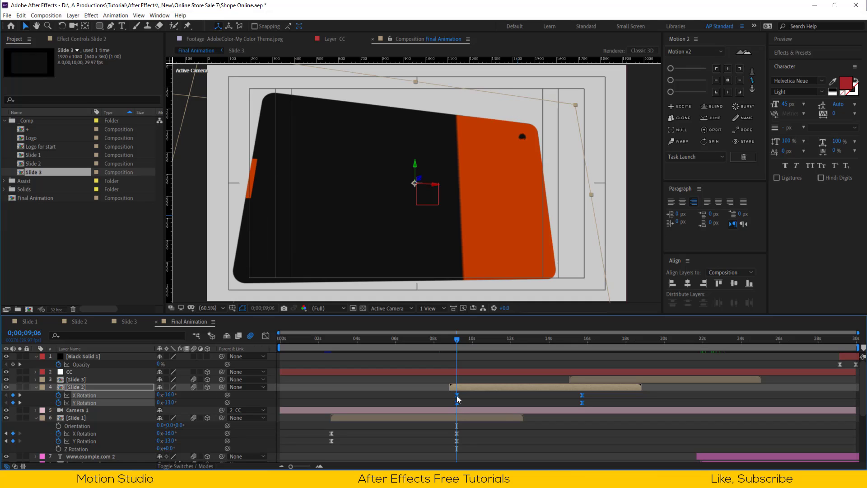
click(476, 399)
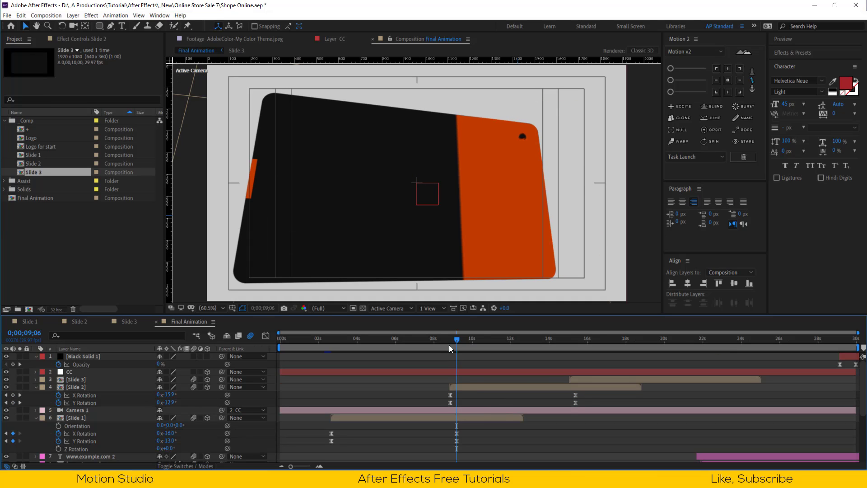
Paste the copied X and Y Rotation keyframes onto Slide 3 near its start and check the motion up to 0;00;23;18
drag(446, 338, 642, 339)
click(572, 378)
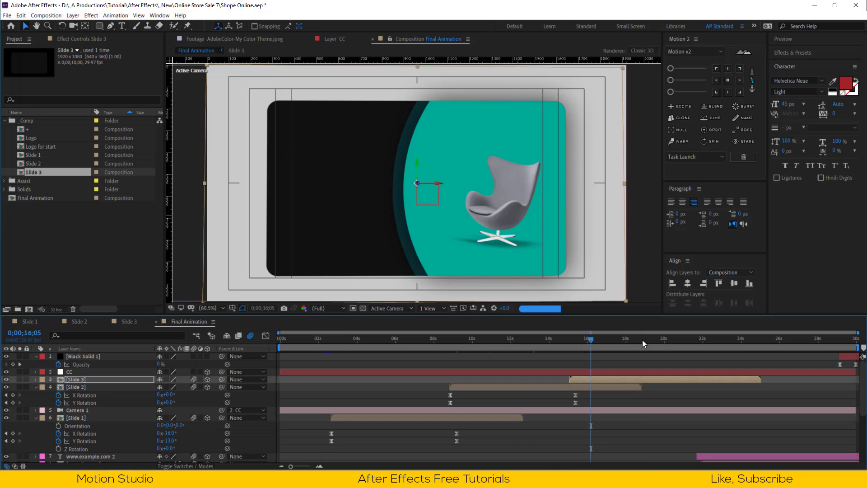
click(674, 340)
click(708, 339)
click(734, 339)
Collapse the properties of all layers and return to the composition's start for a preview at Half resolution
click(367, 384)
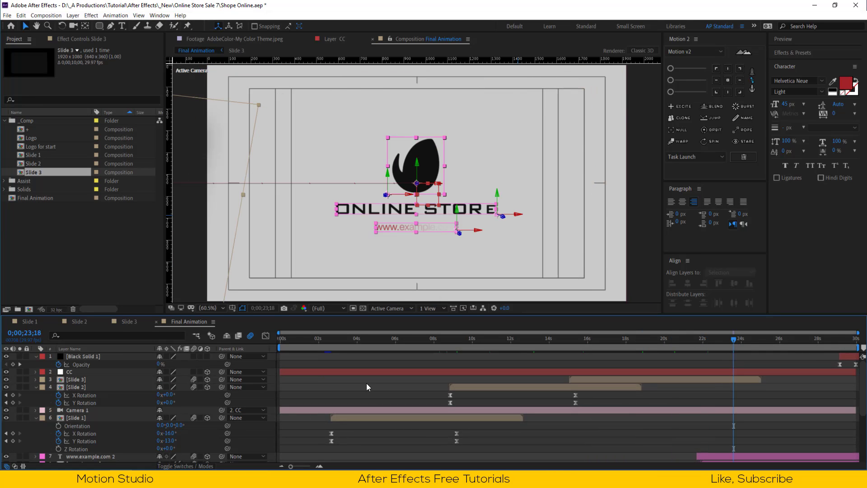
key(ctrl+a)
key(u)
click(366, 383)
drag(281, 339, 356, 341)
key(Home)
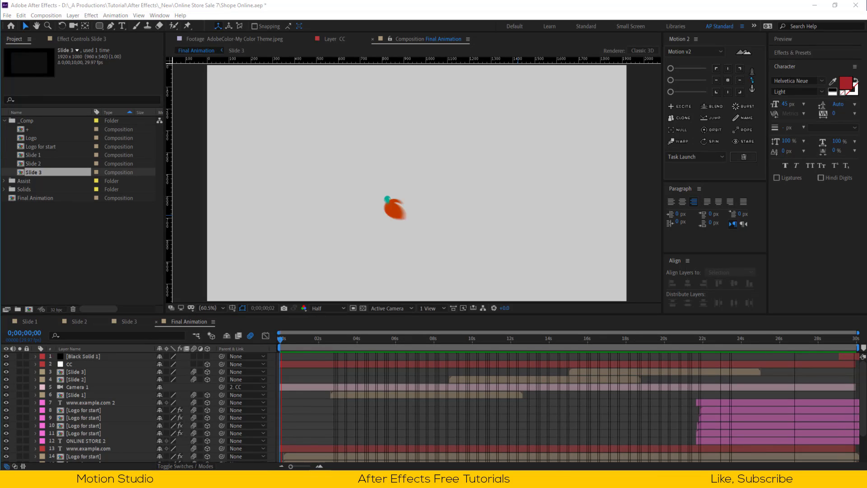